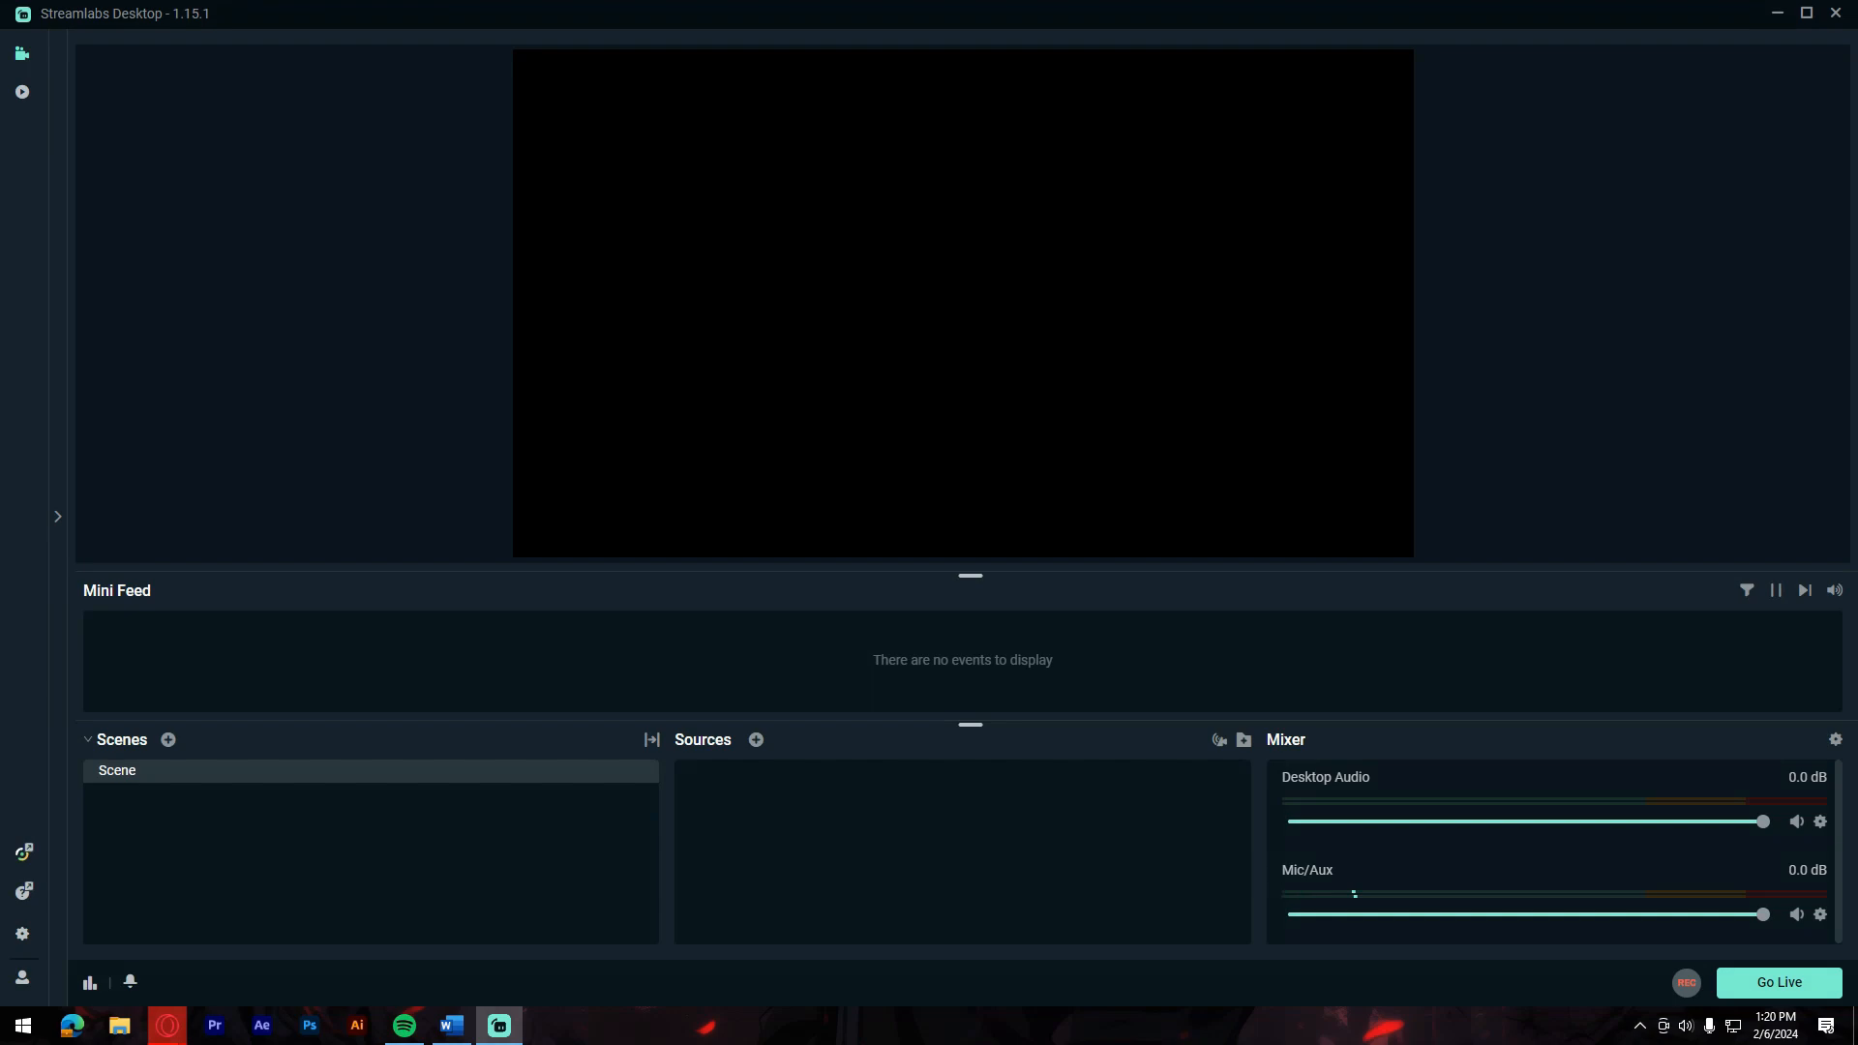
left_click(21, 978)
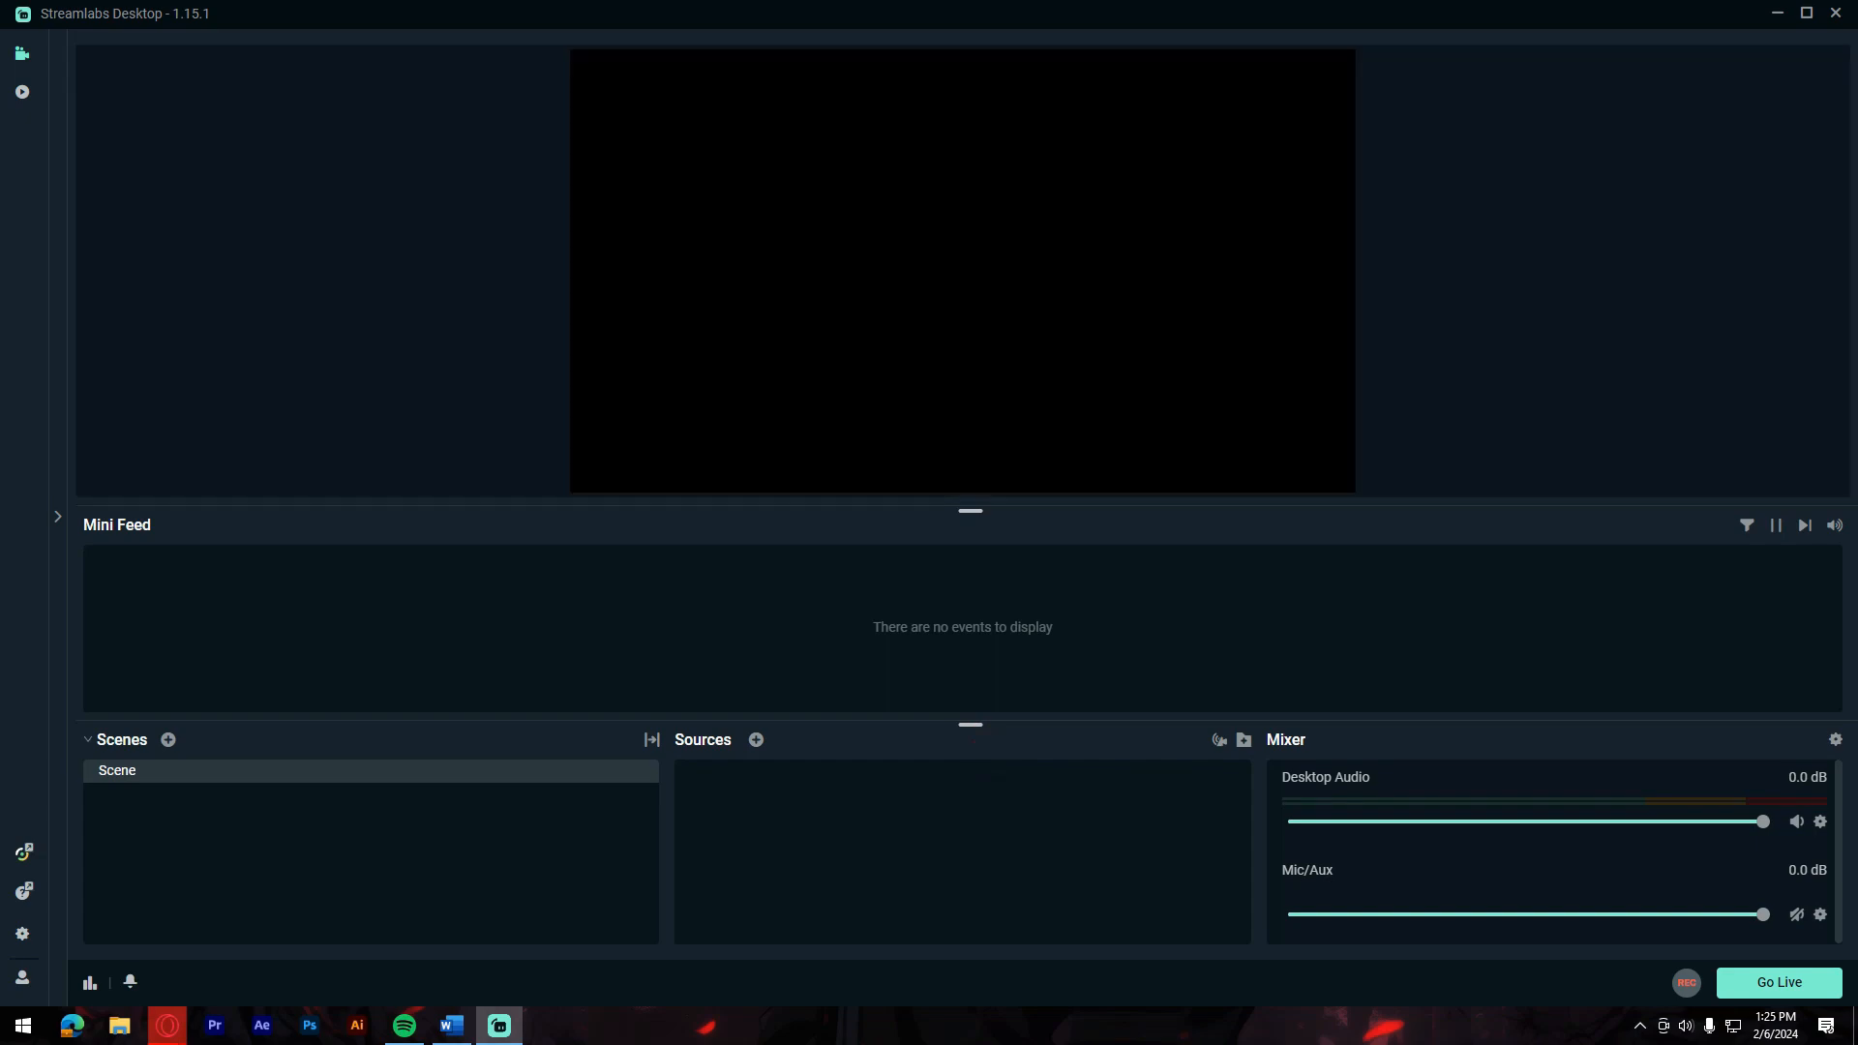
Step: Add a Video Capture Device source to the scene under its default name and check its list of available devices
left_click(756, 739)
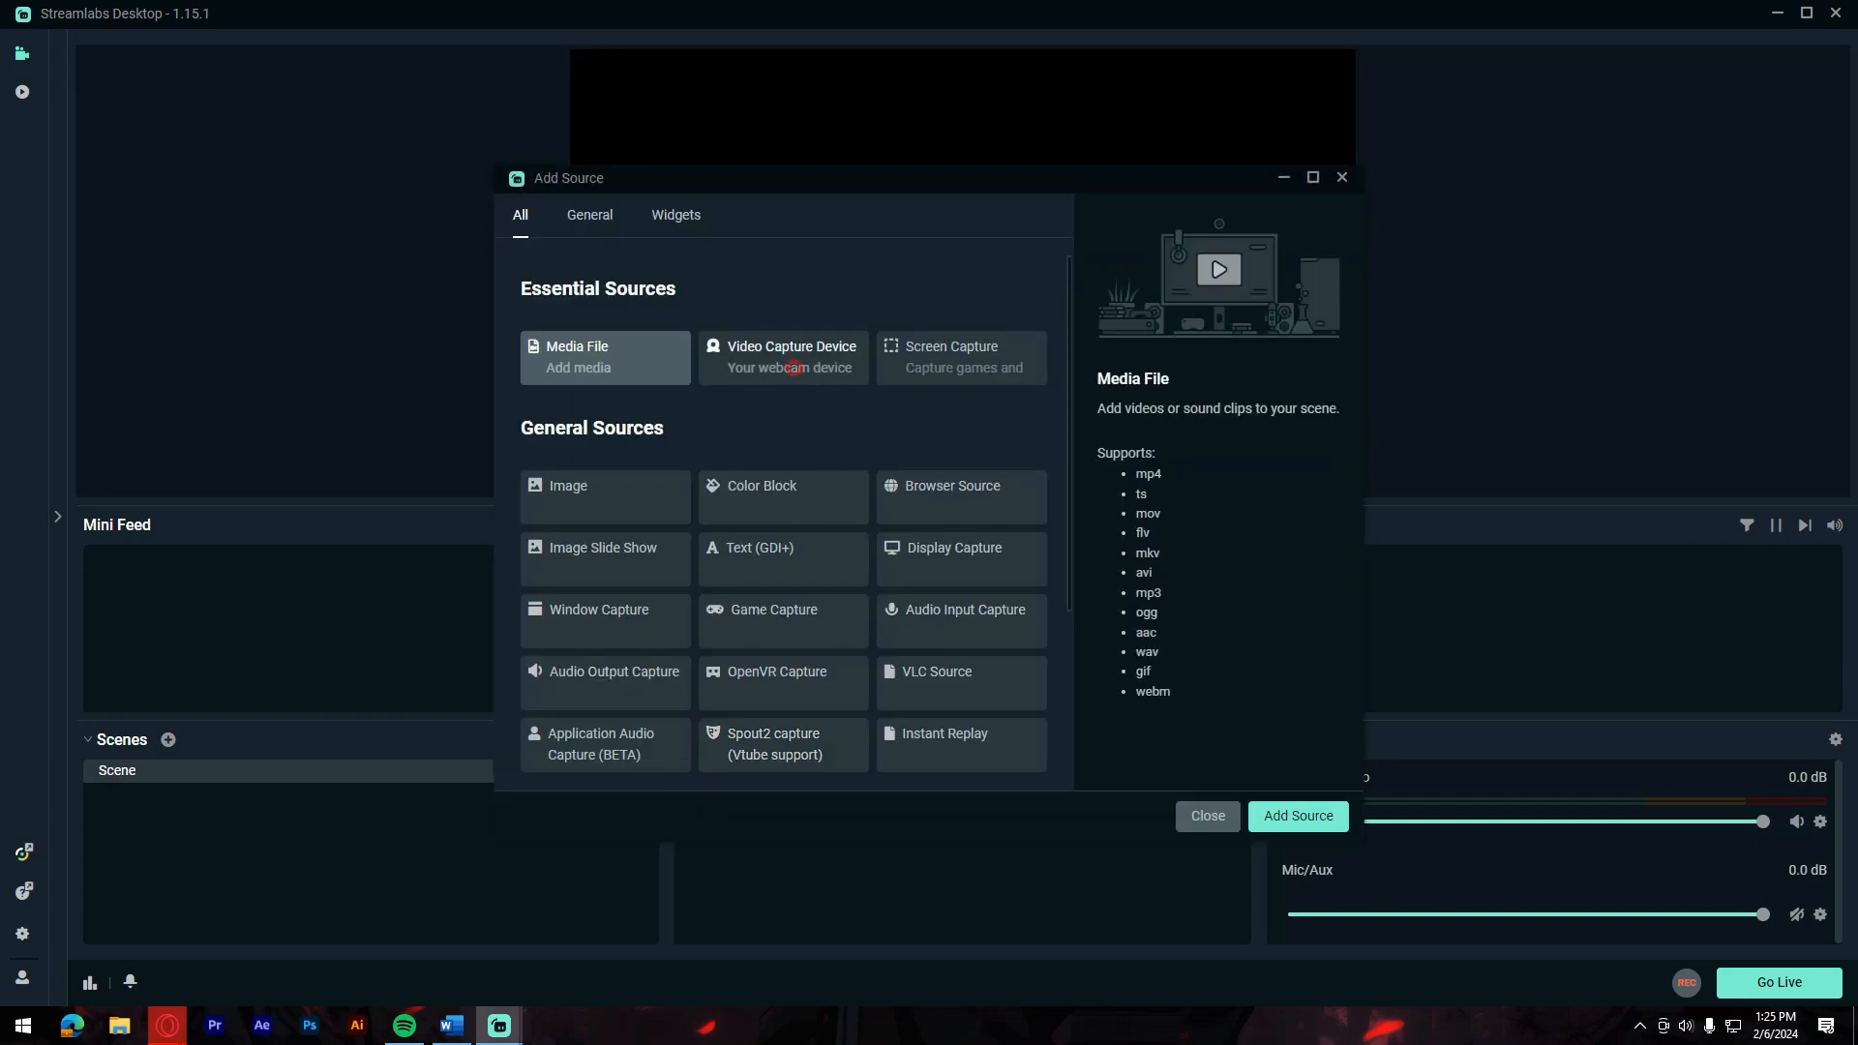
left_click(792, 360)
left_click(1291, 815)
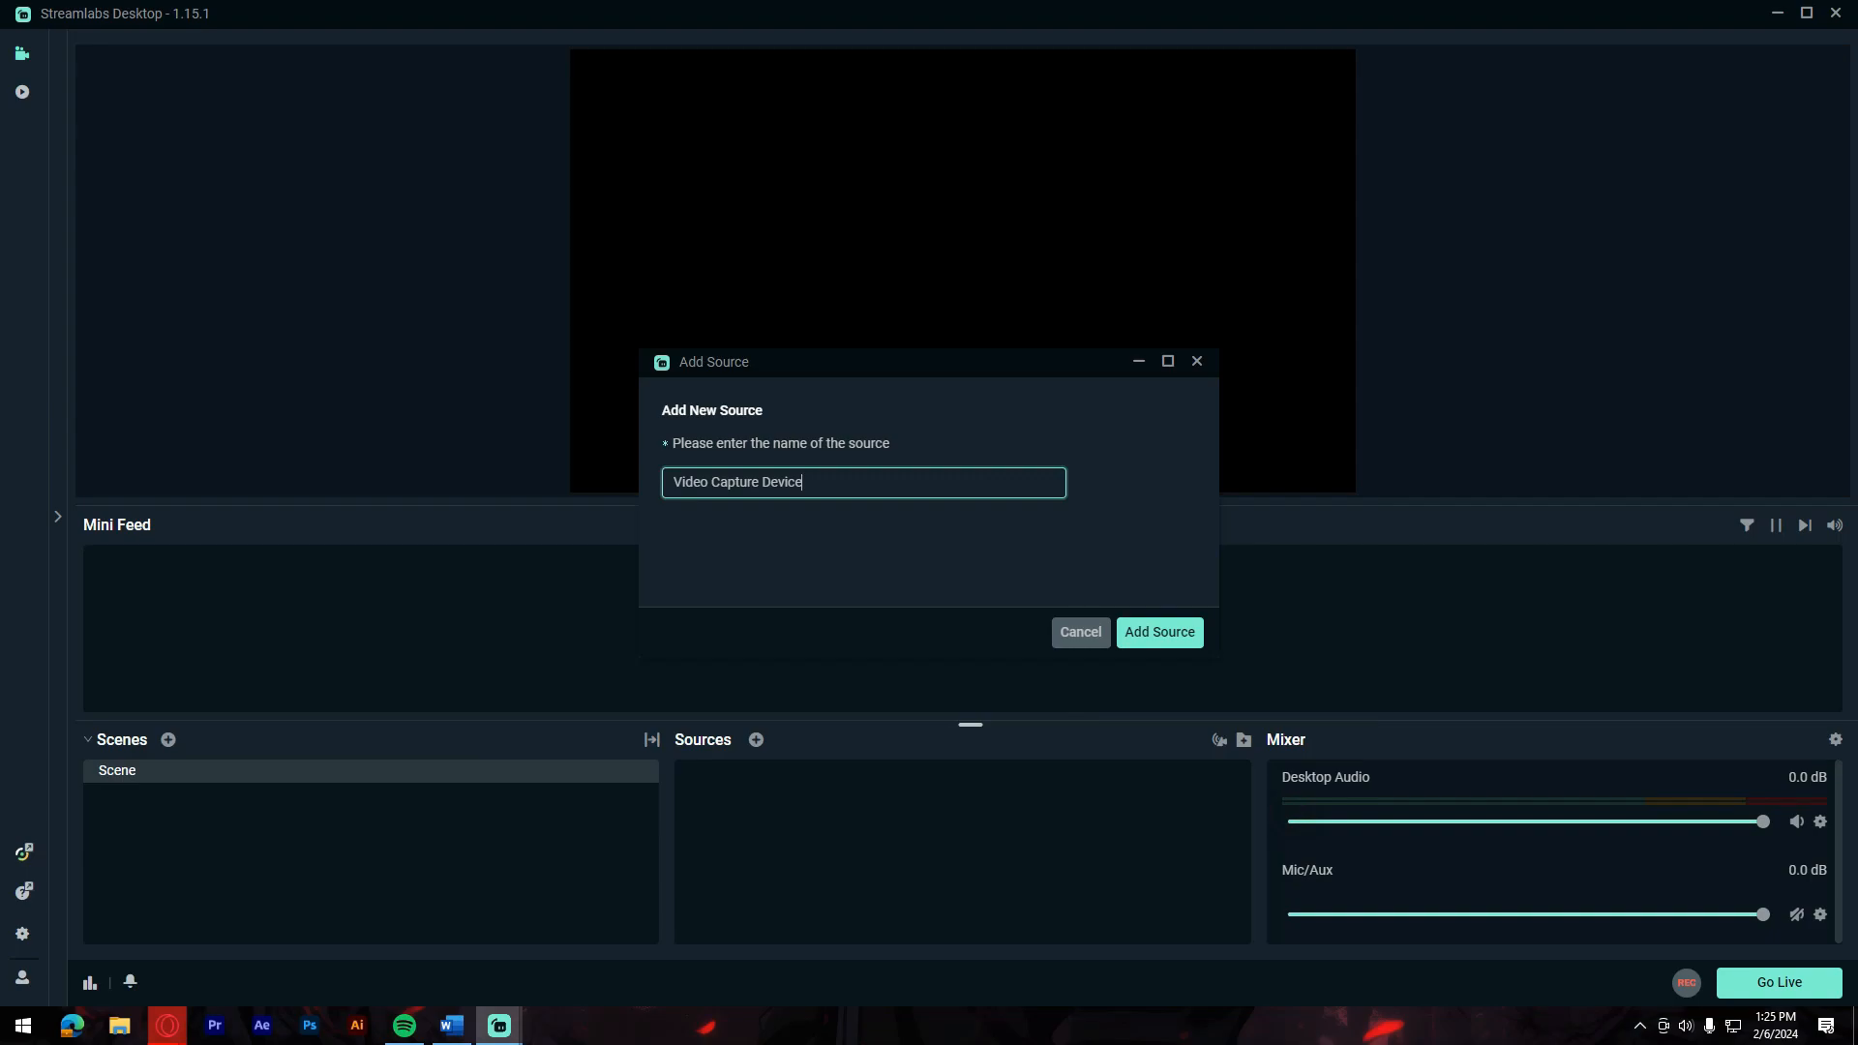
left_click(1152, 633)
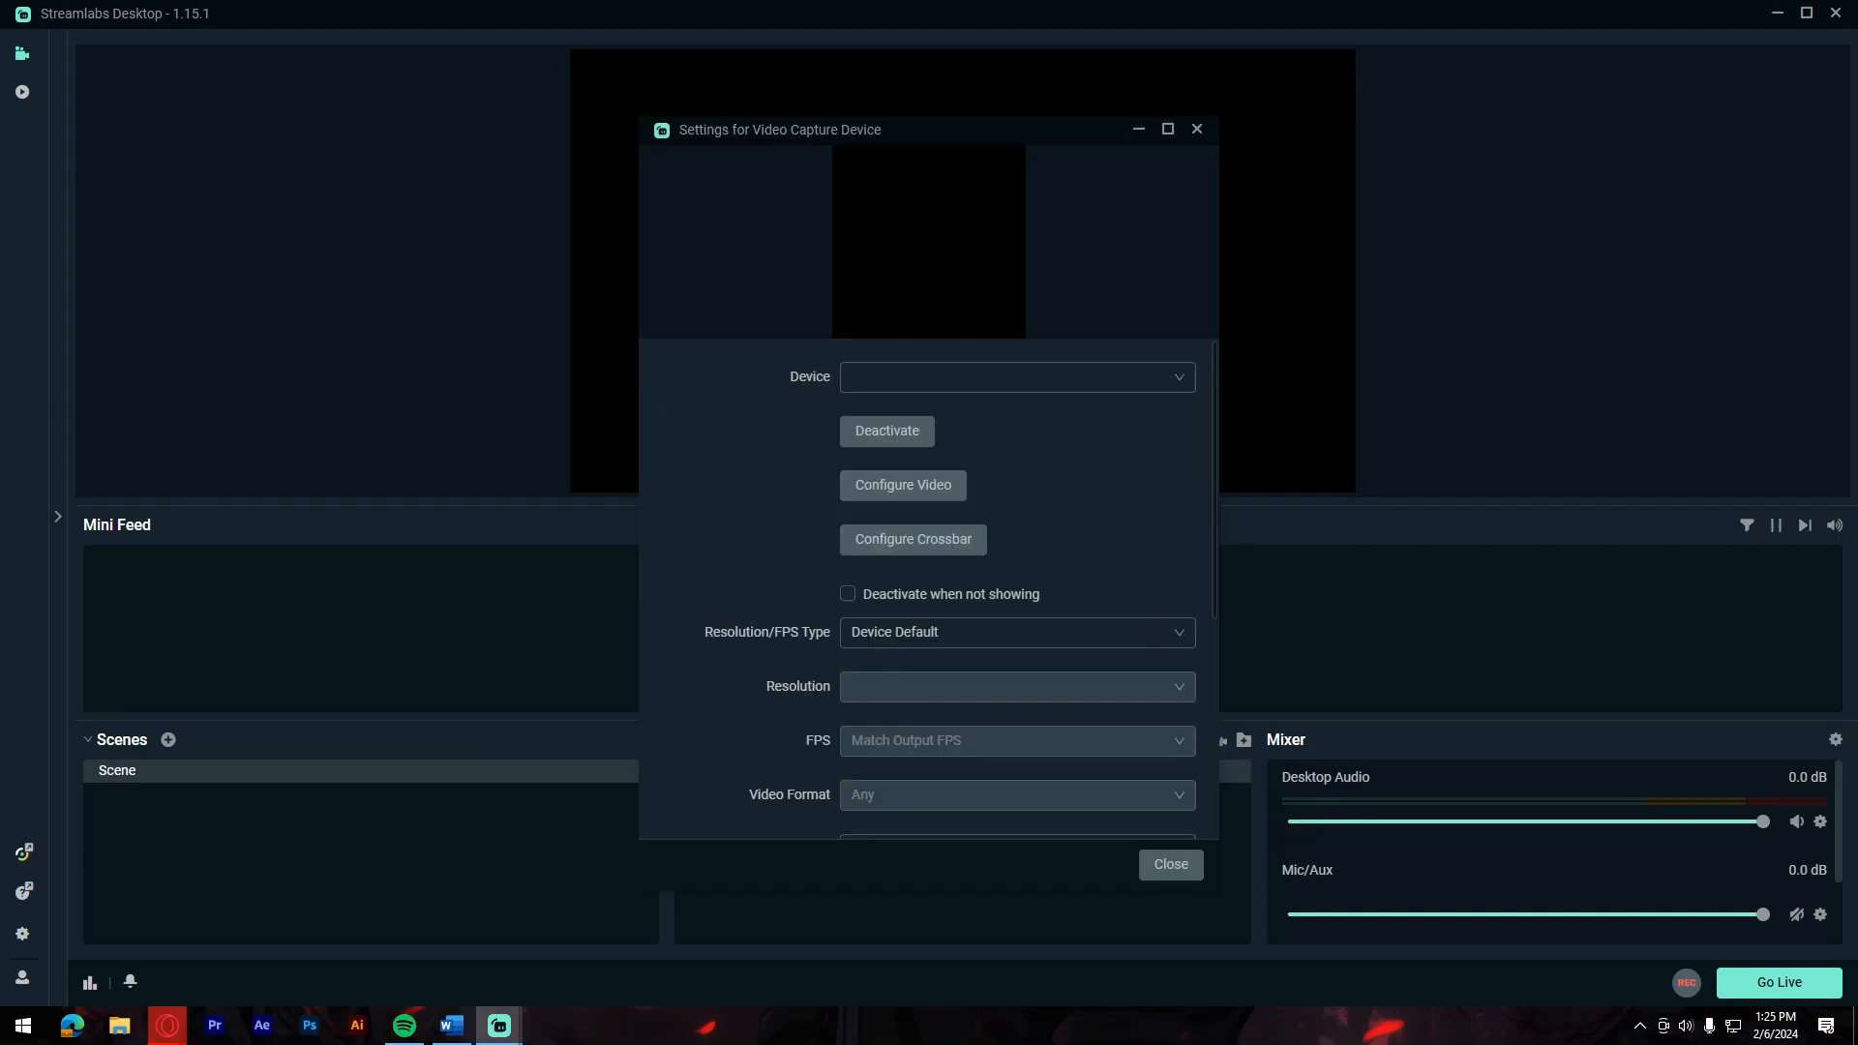
left_click(985, 378)
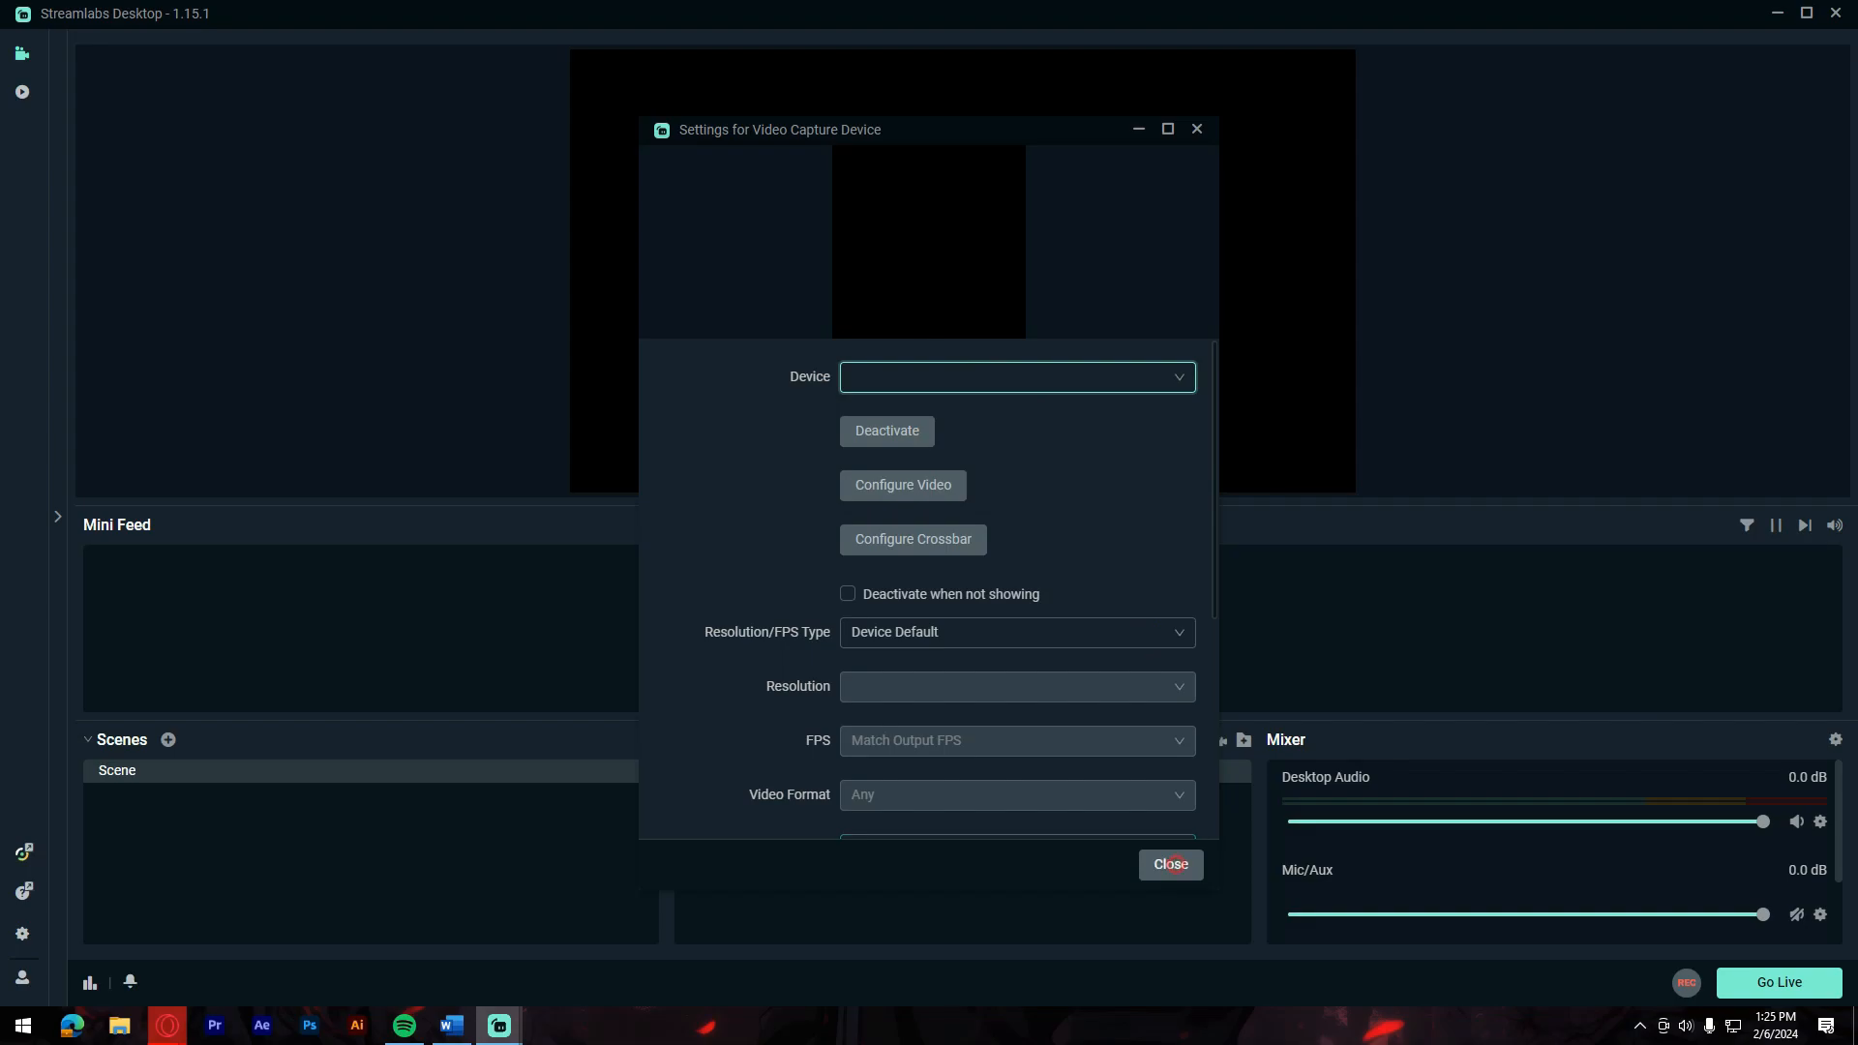
left_click(1171, 864)
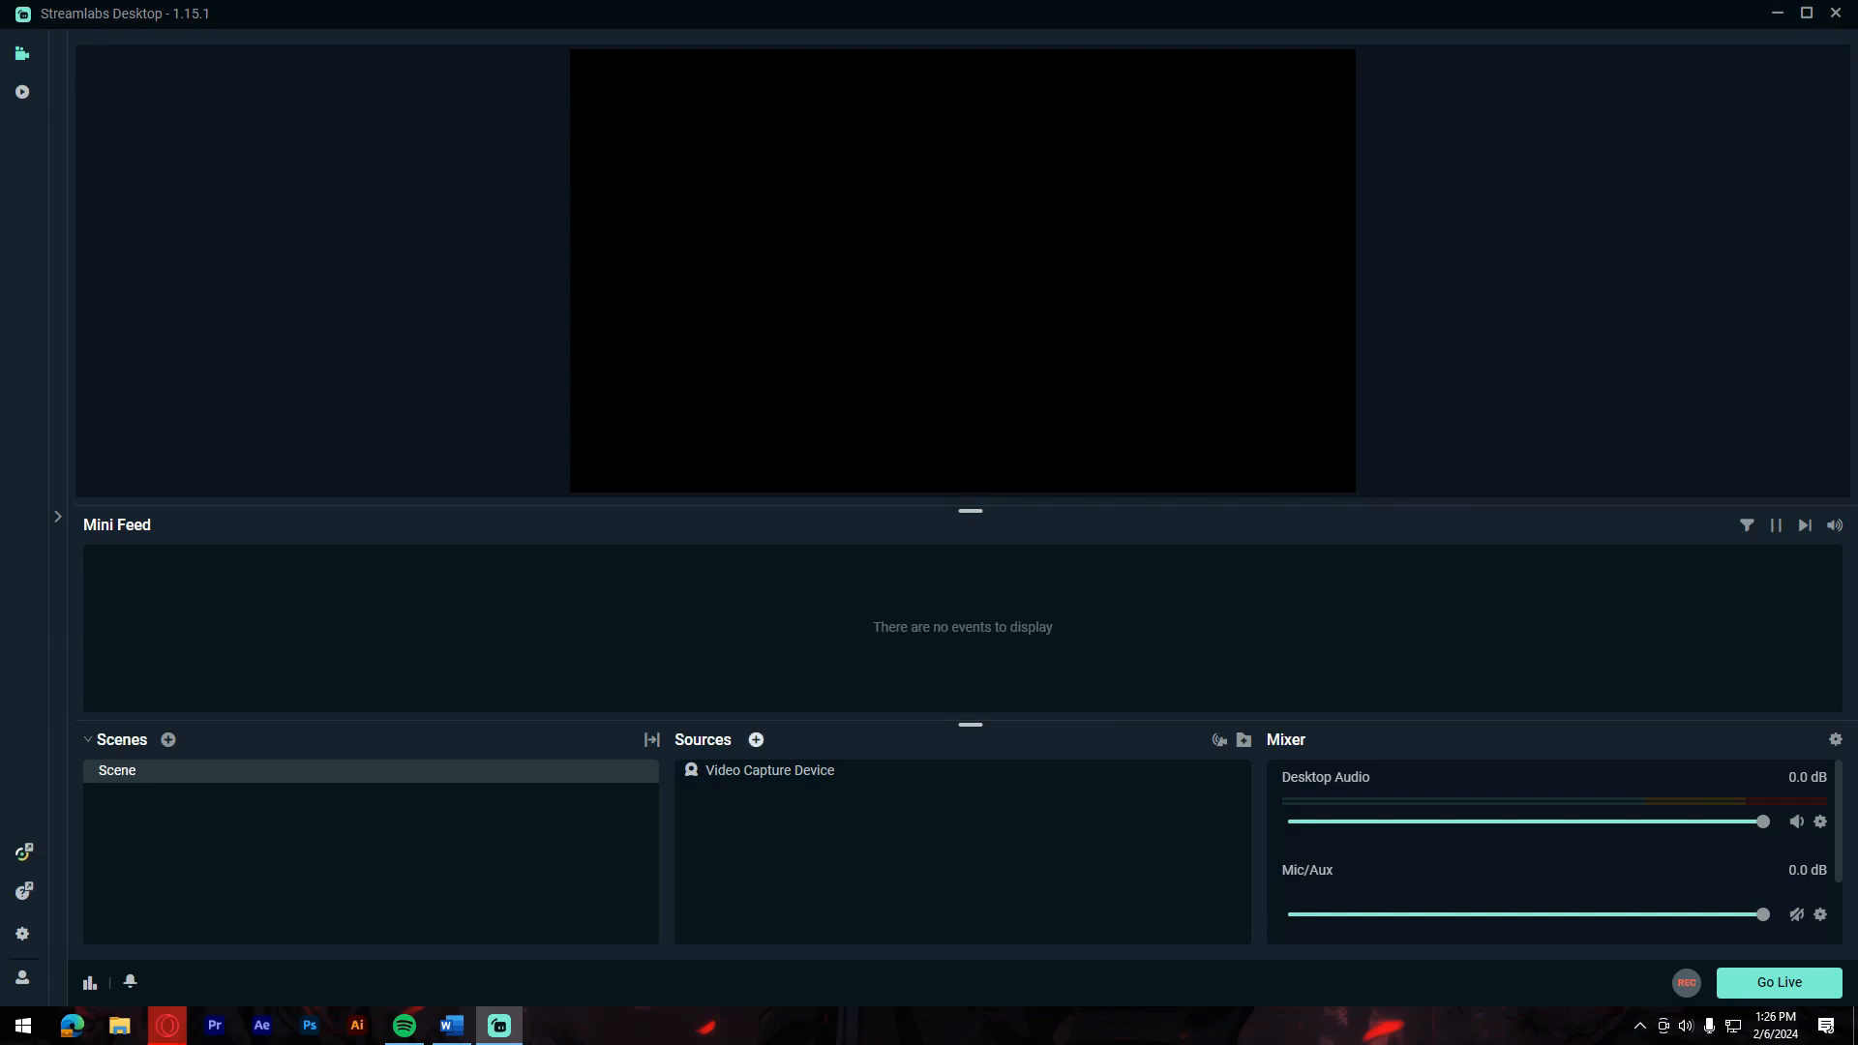
Step: Add a Display Capture source for Display 1: 1920x1080 (Primary Monitor) and move Video Capture Device above it in the source order
left_click(756, 739)
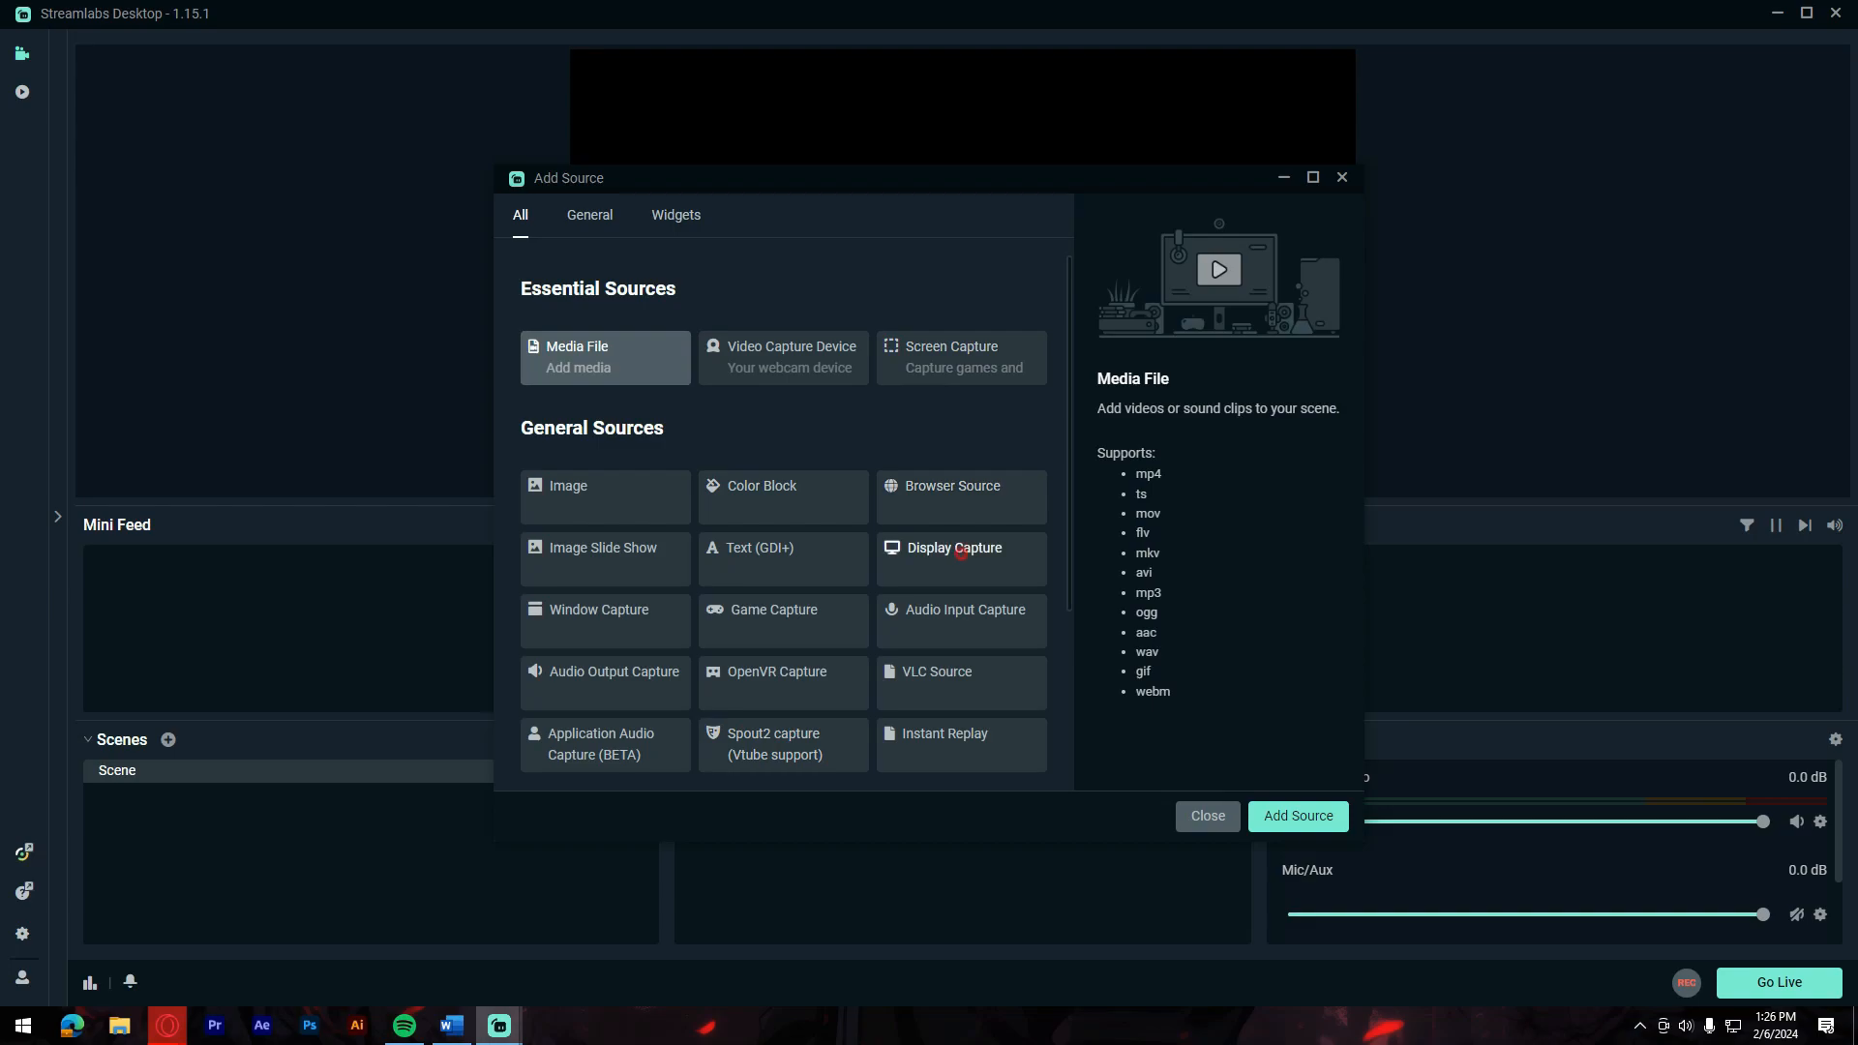
left_click(958, 553)
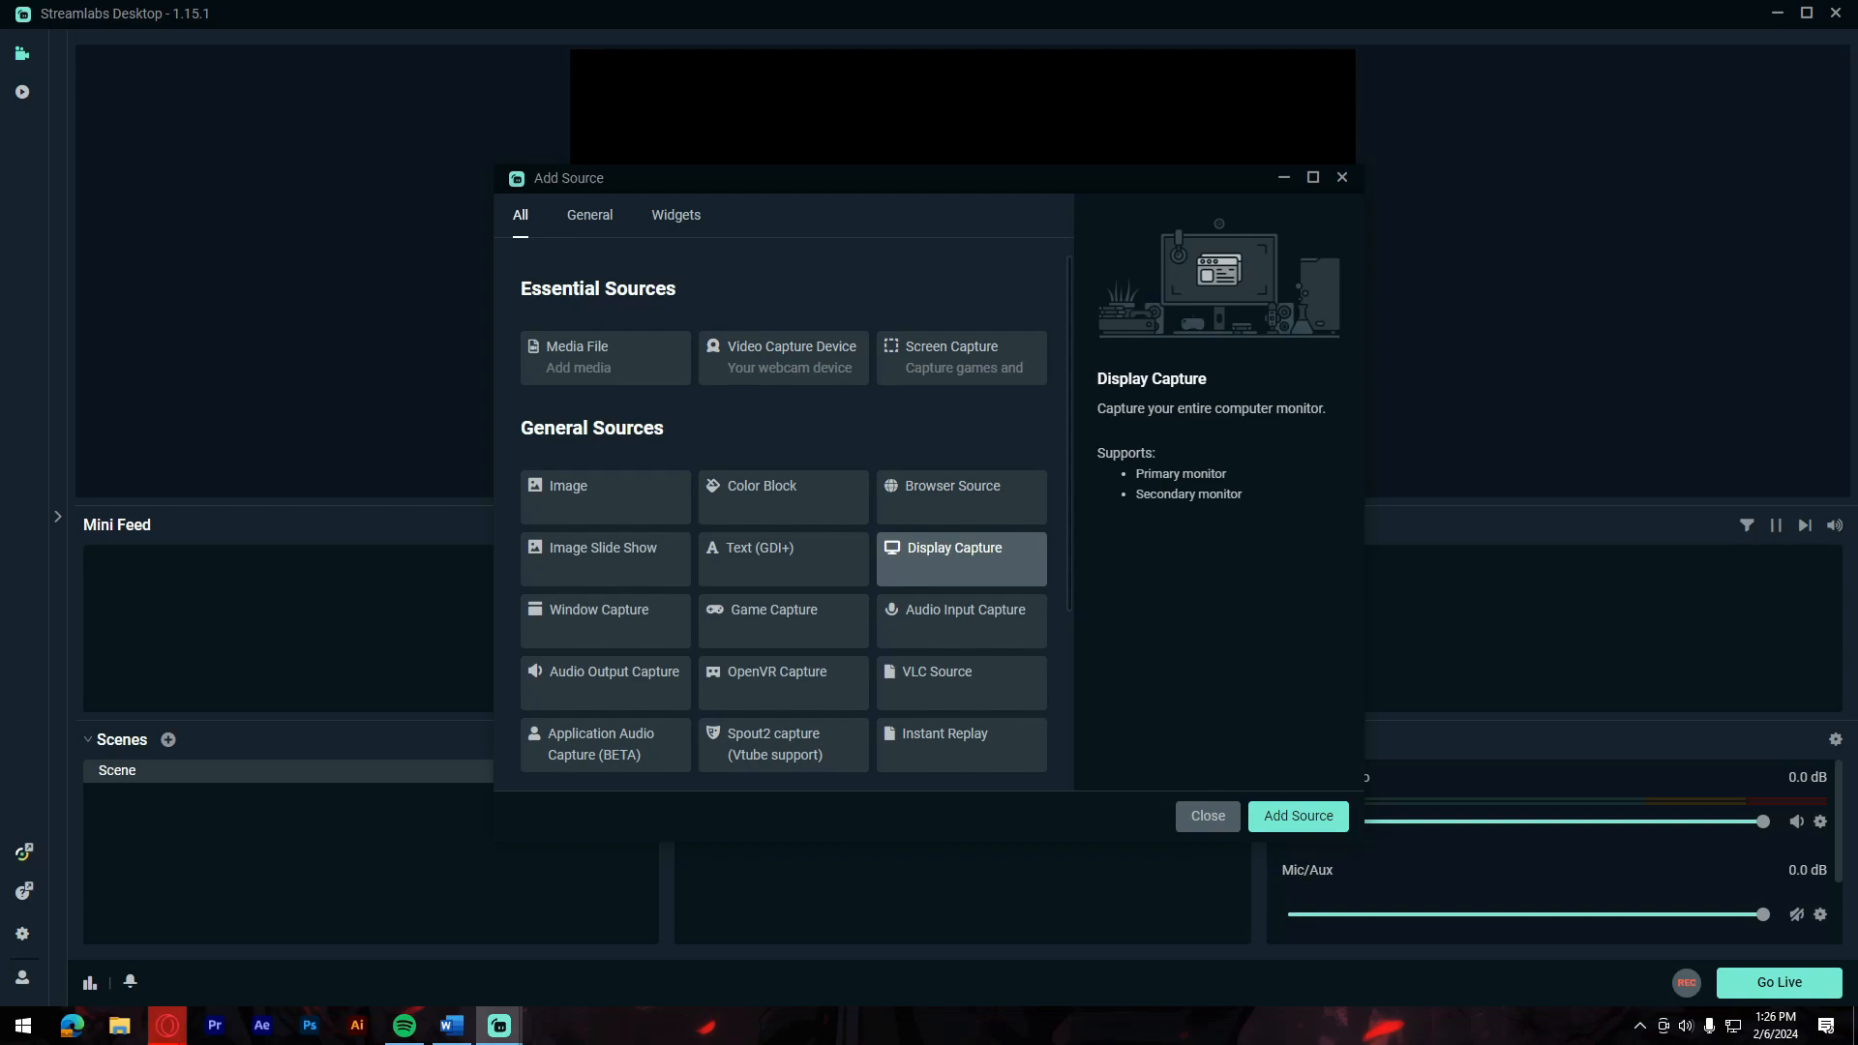
left_click(1302, 813)
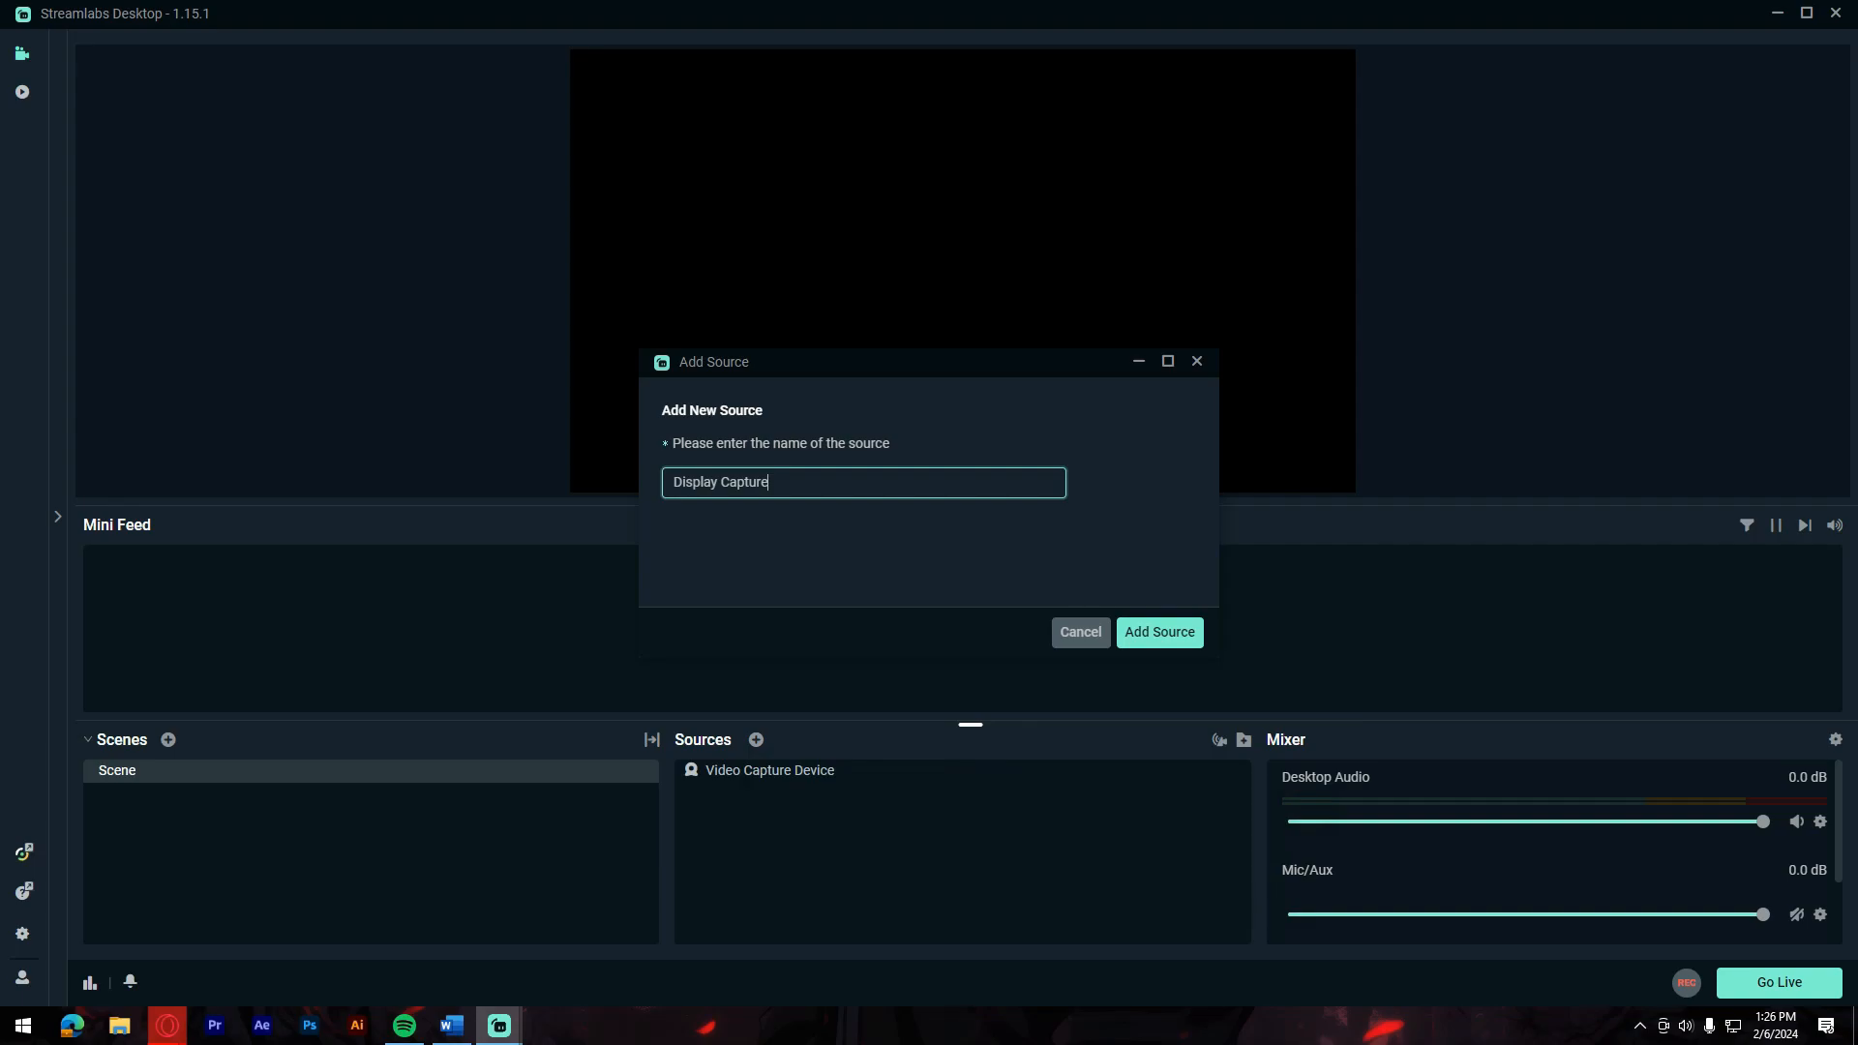
left_click(1124, 633)
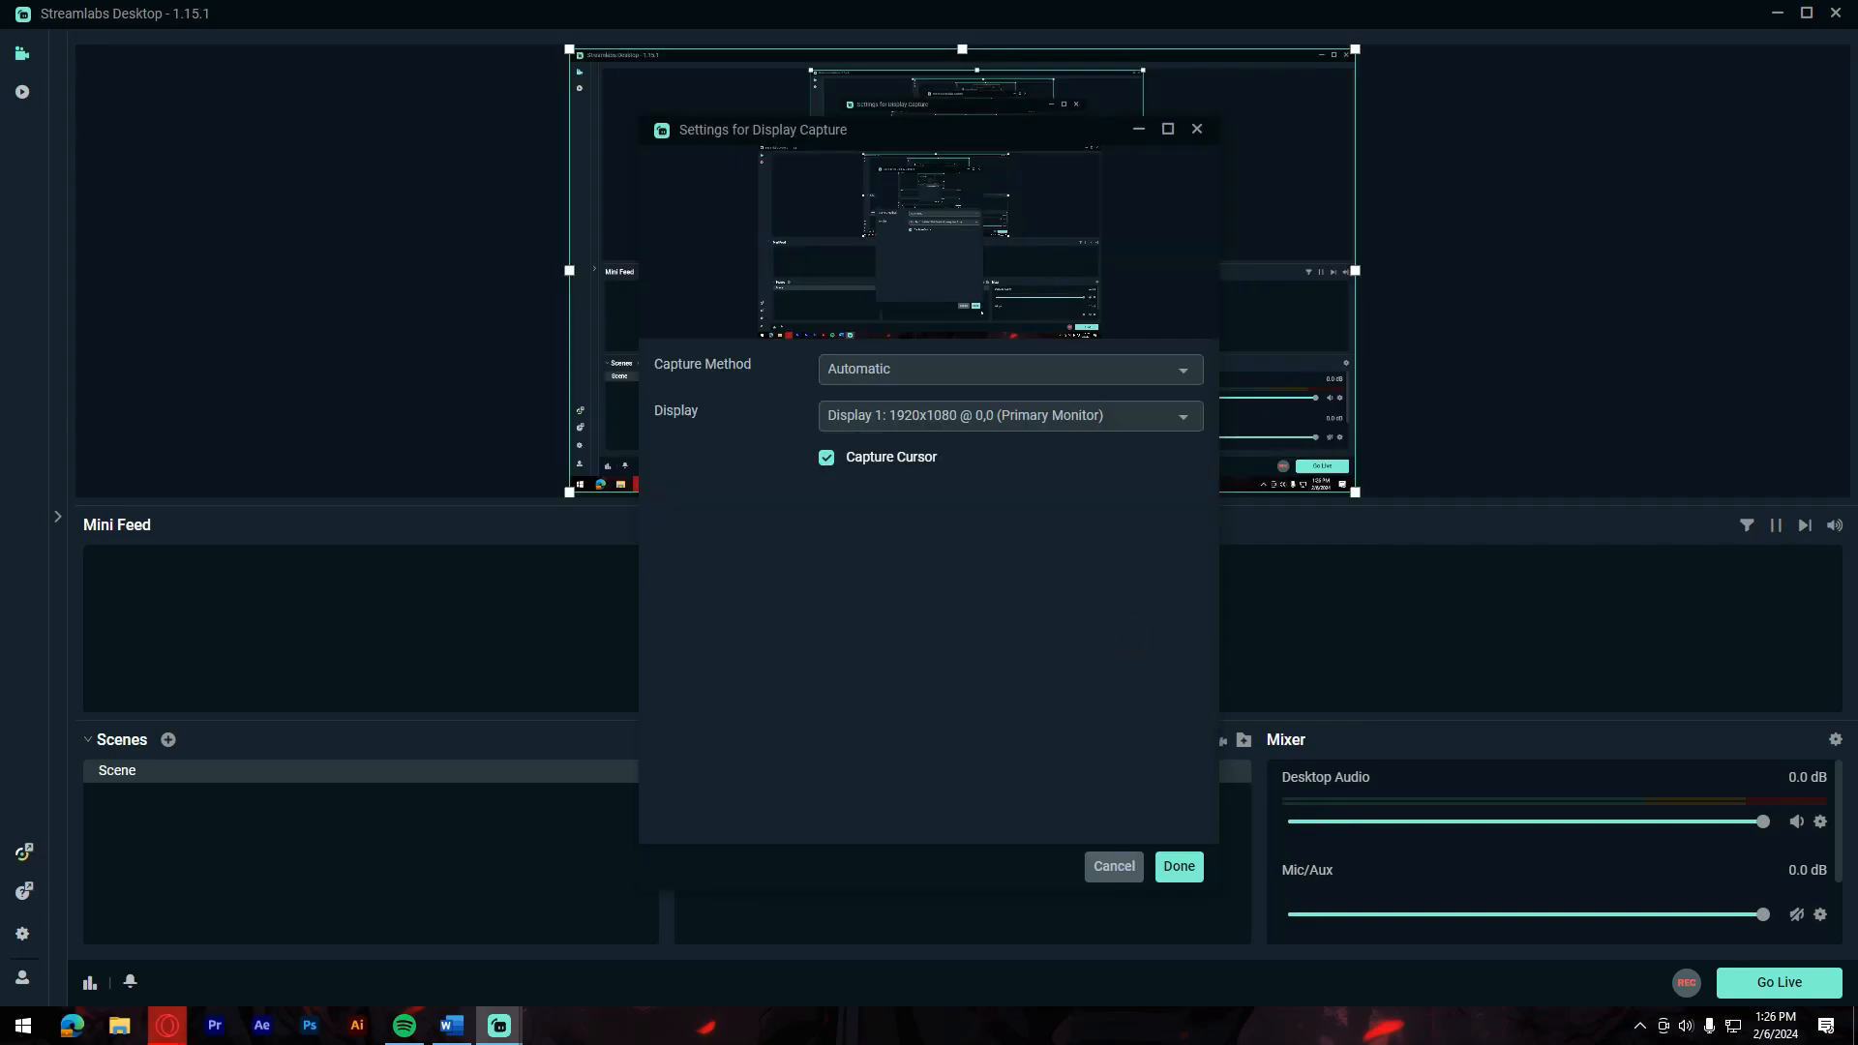
left_click(1017, 415)
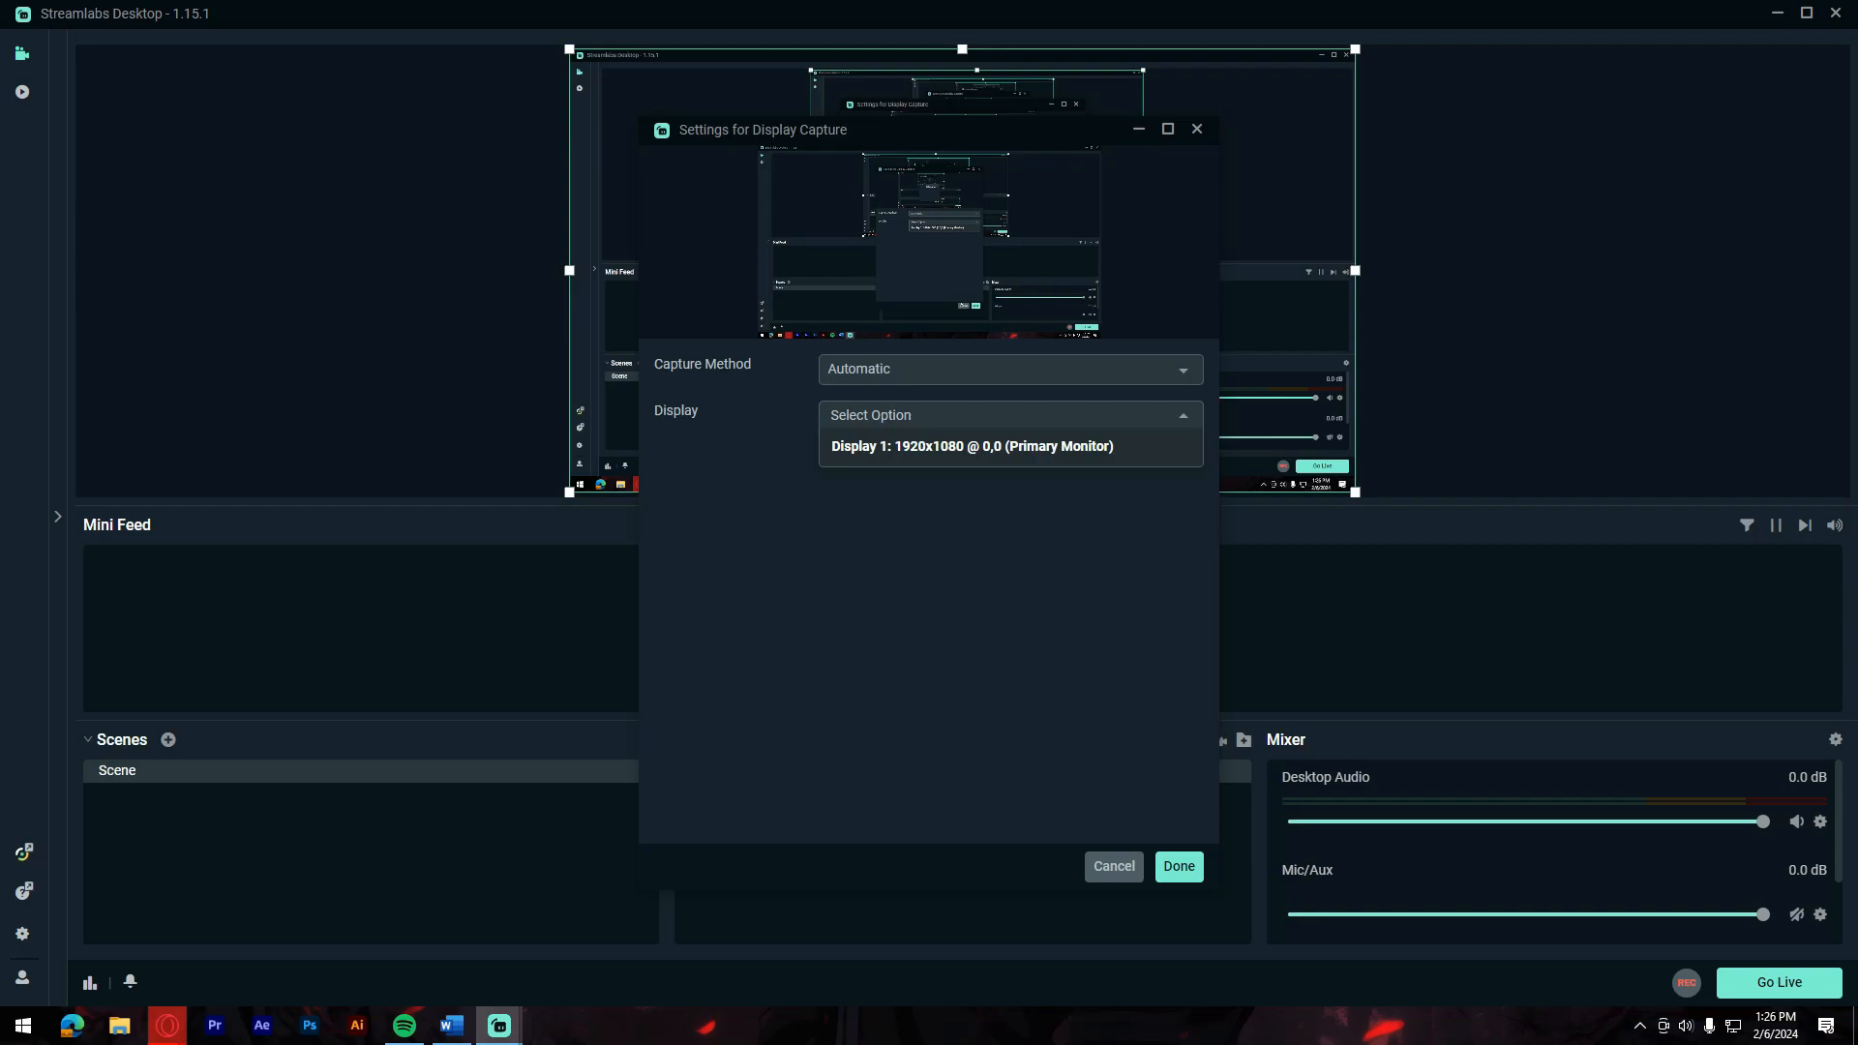
left_click(972, 446)
left_click(1179, 866)
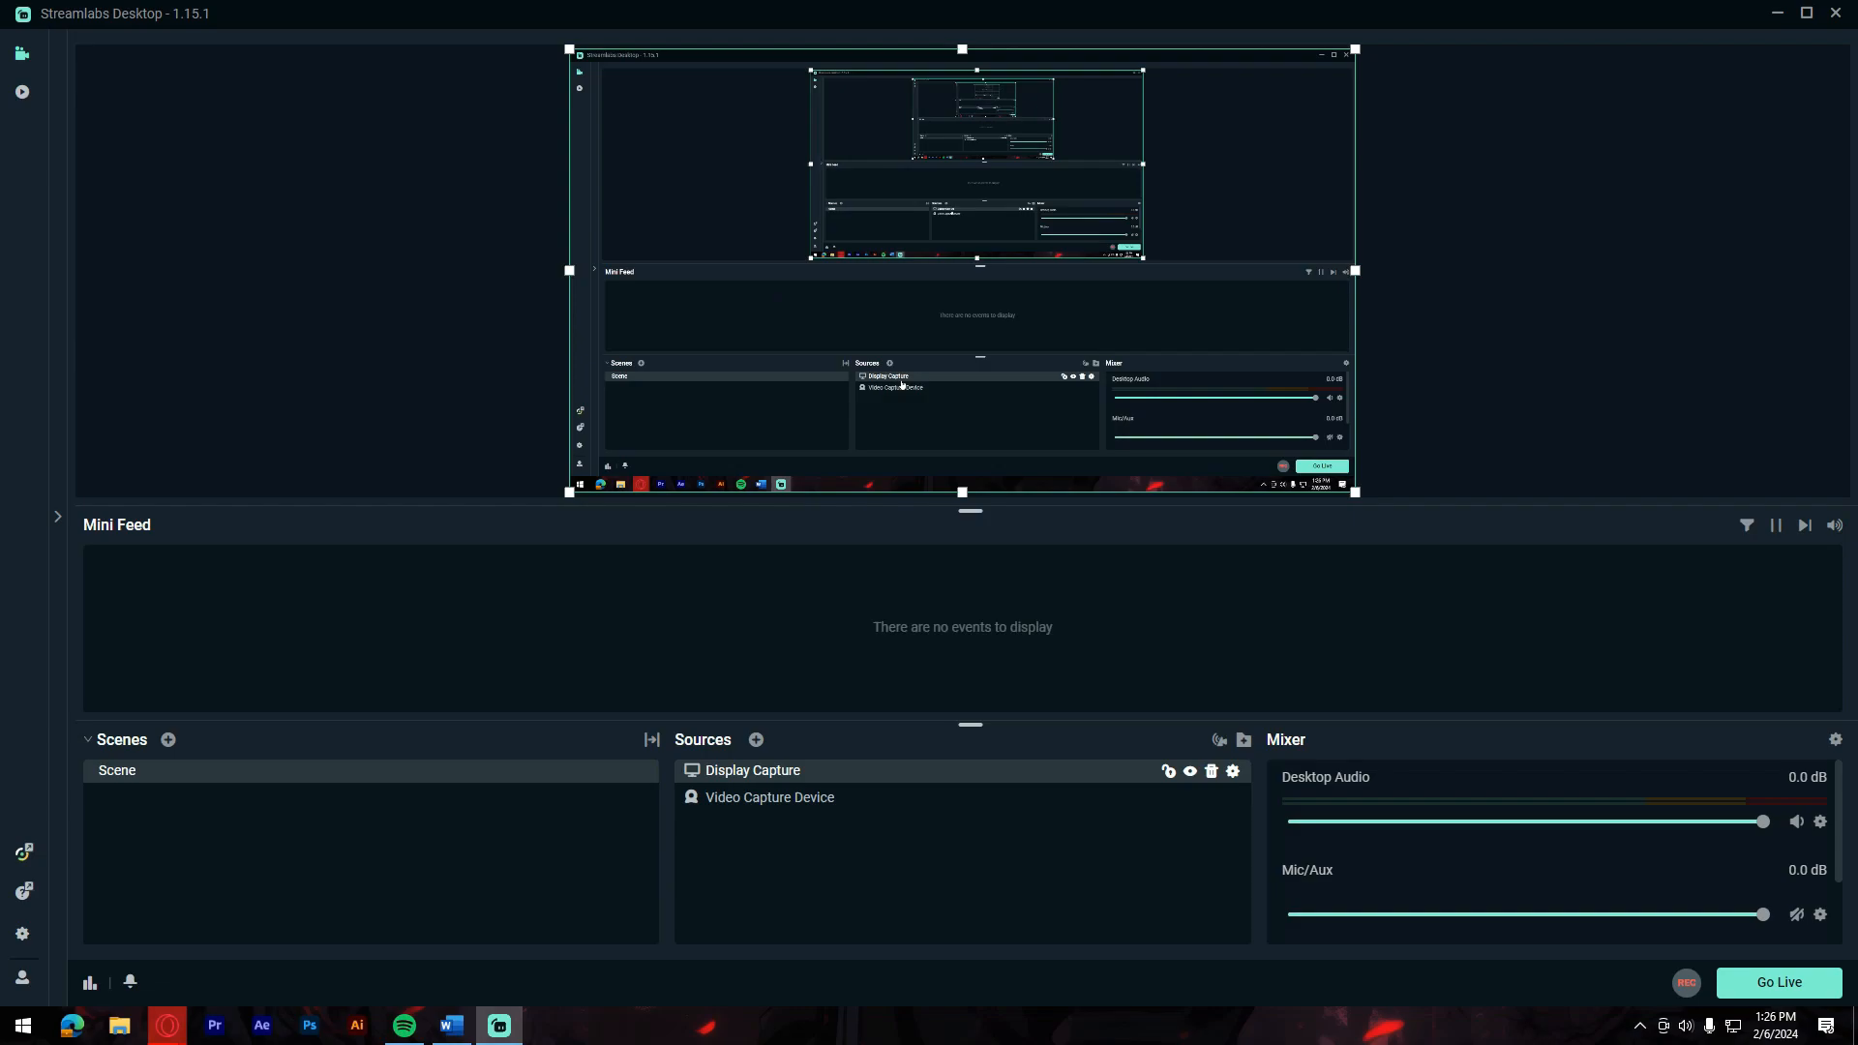
left_click_drag(787, 796, 792, 764)
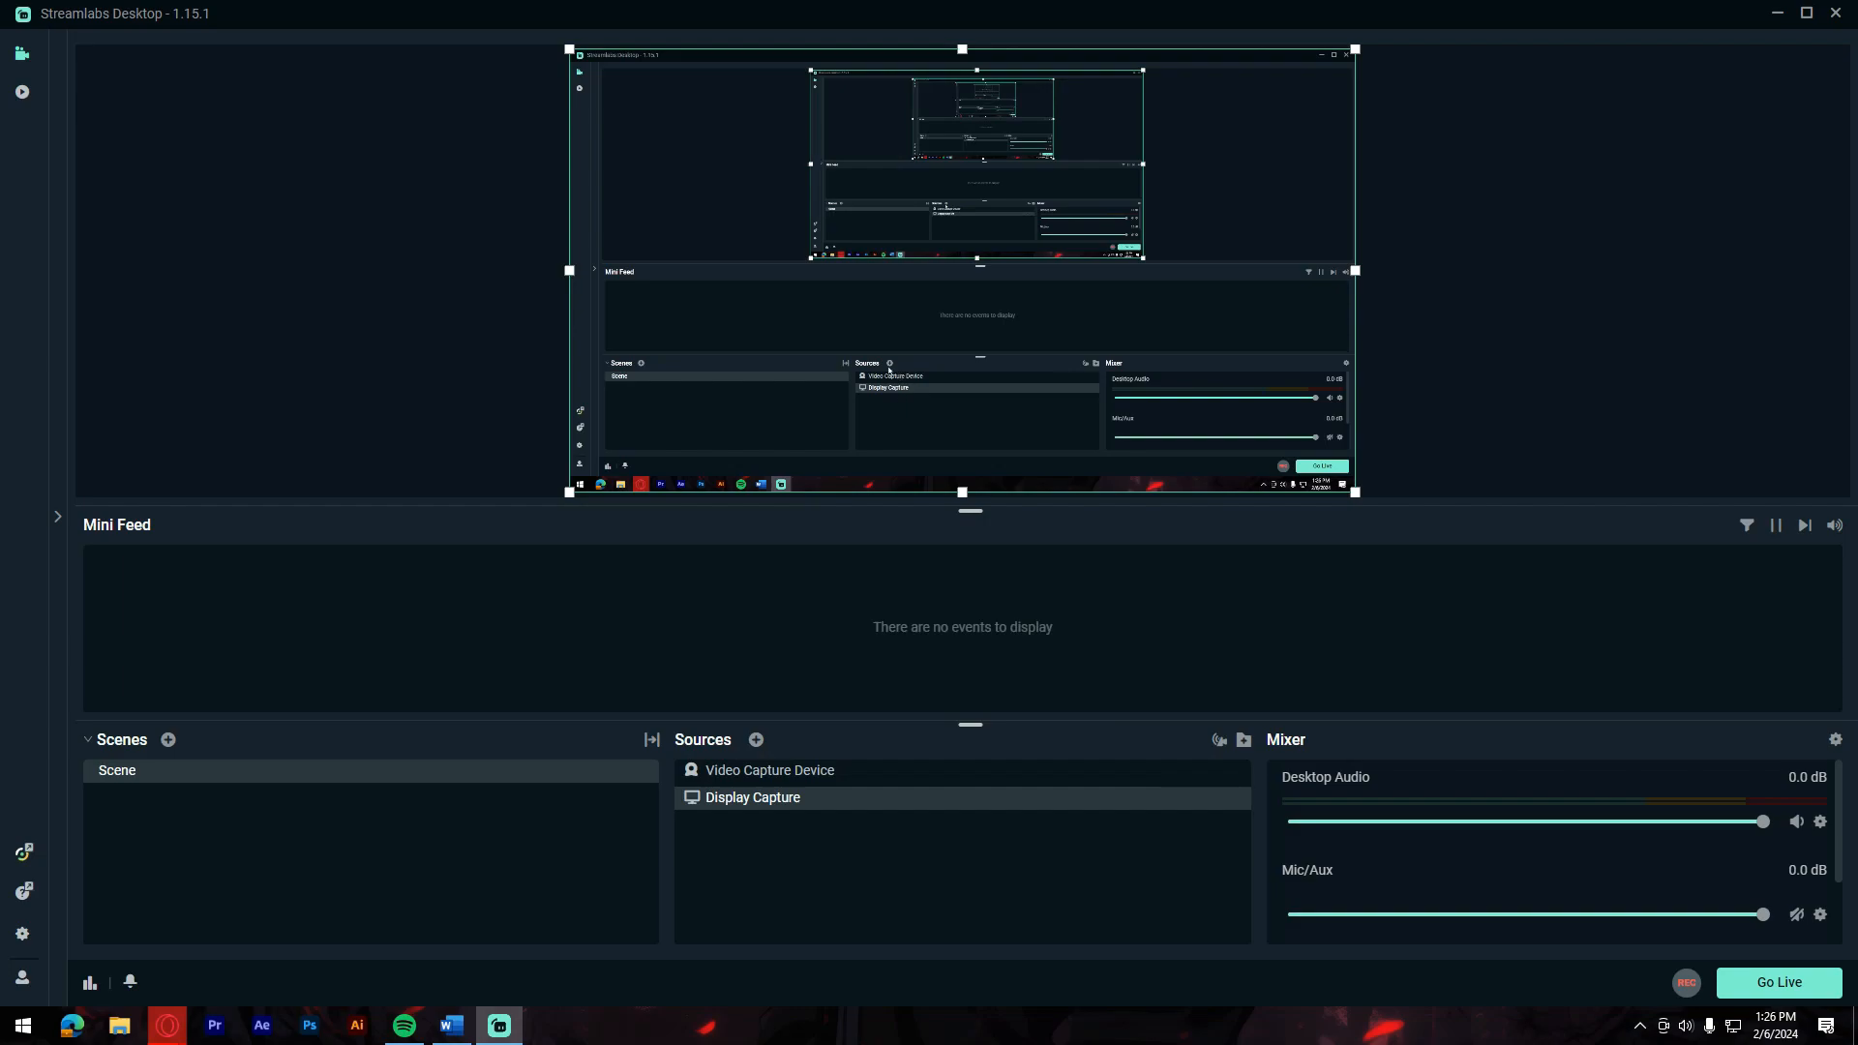
Step: Add a second, new video capture source named Video Capture Device (1) and check its list of available devices
left_click(756, 739)
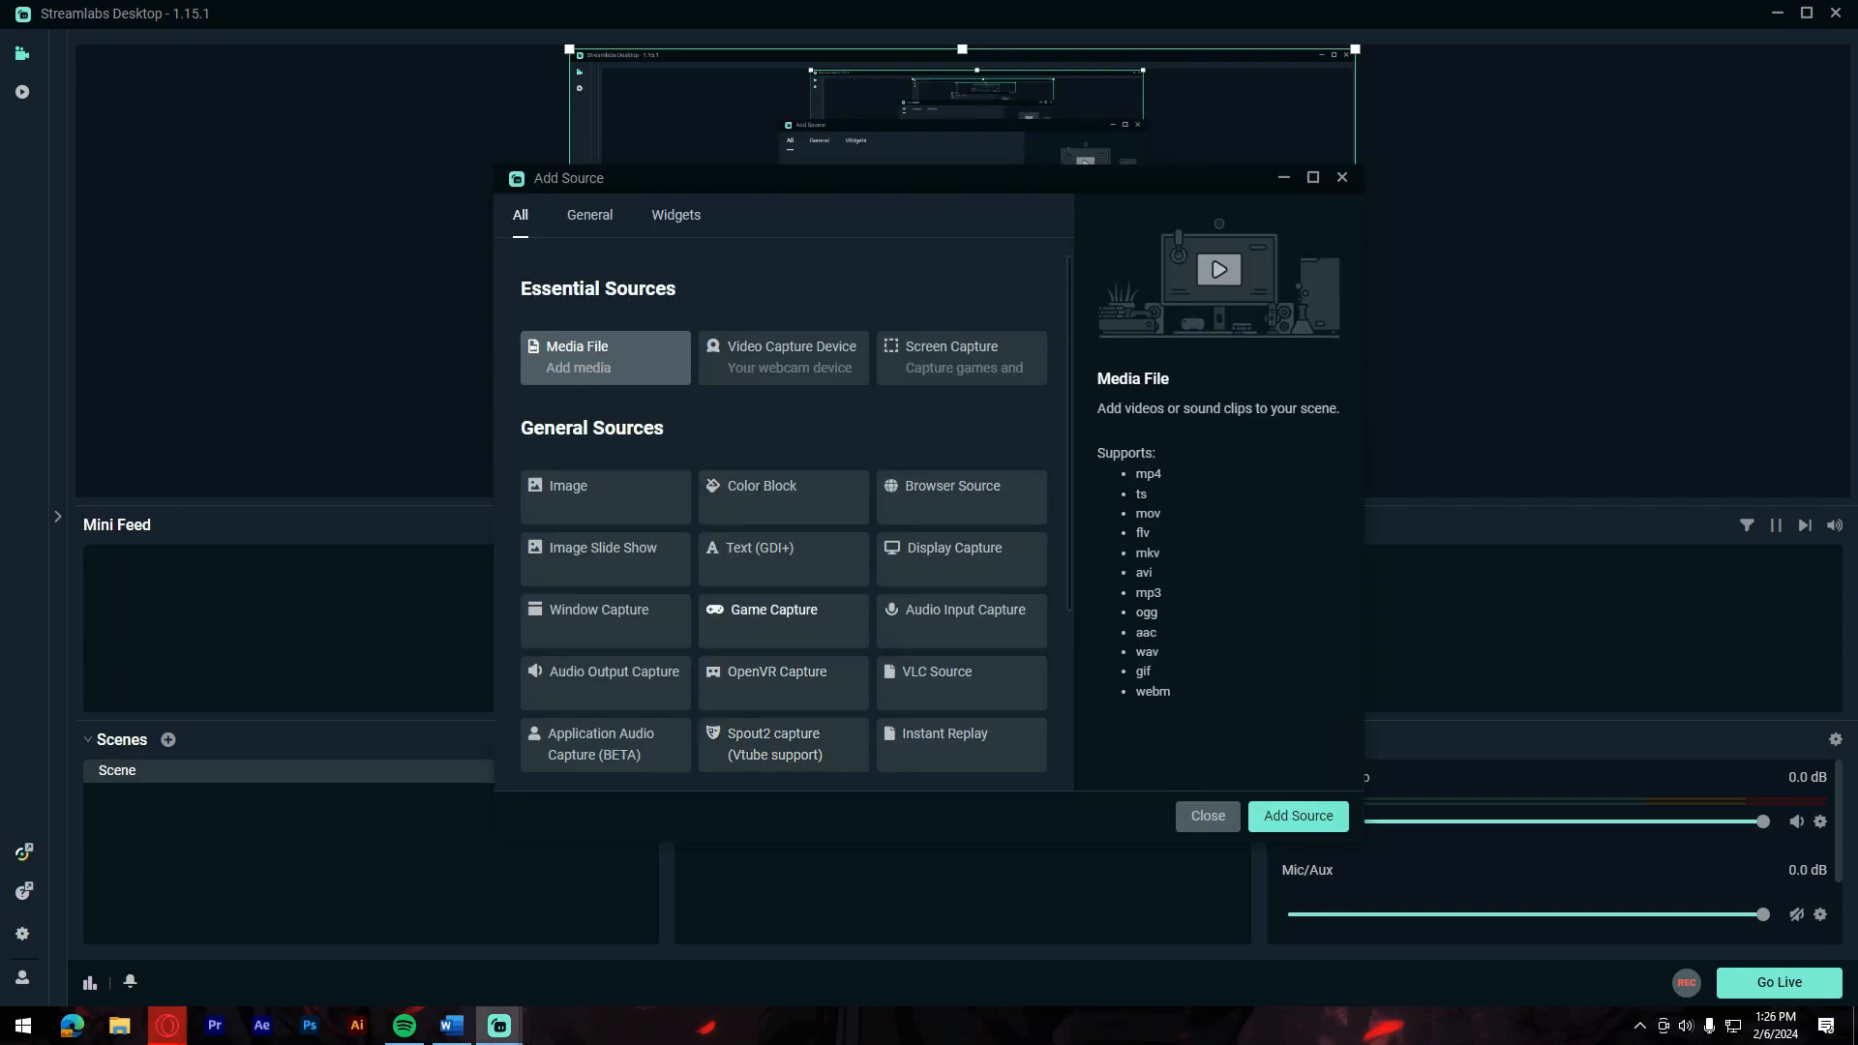
left_click(783, 360)
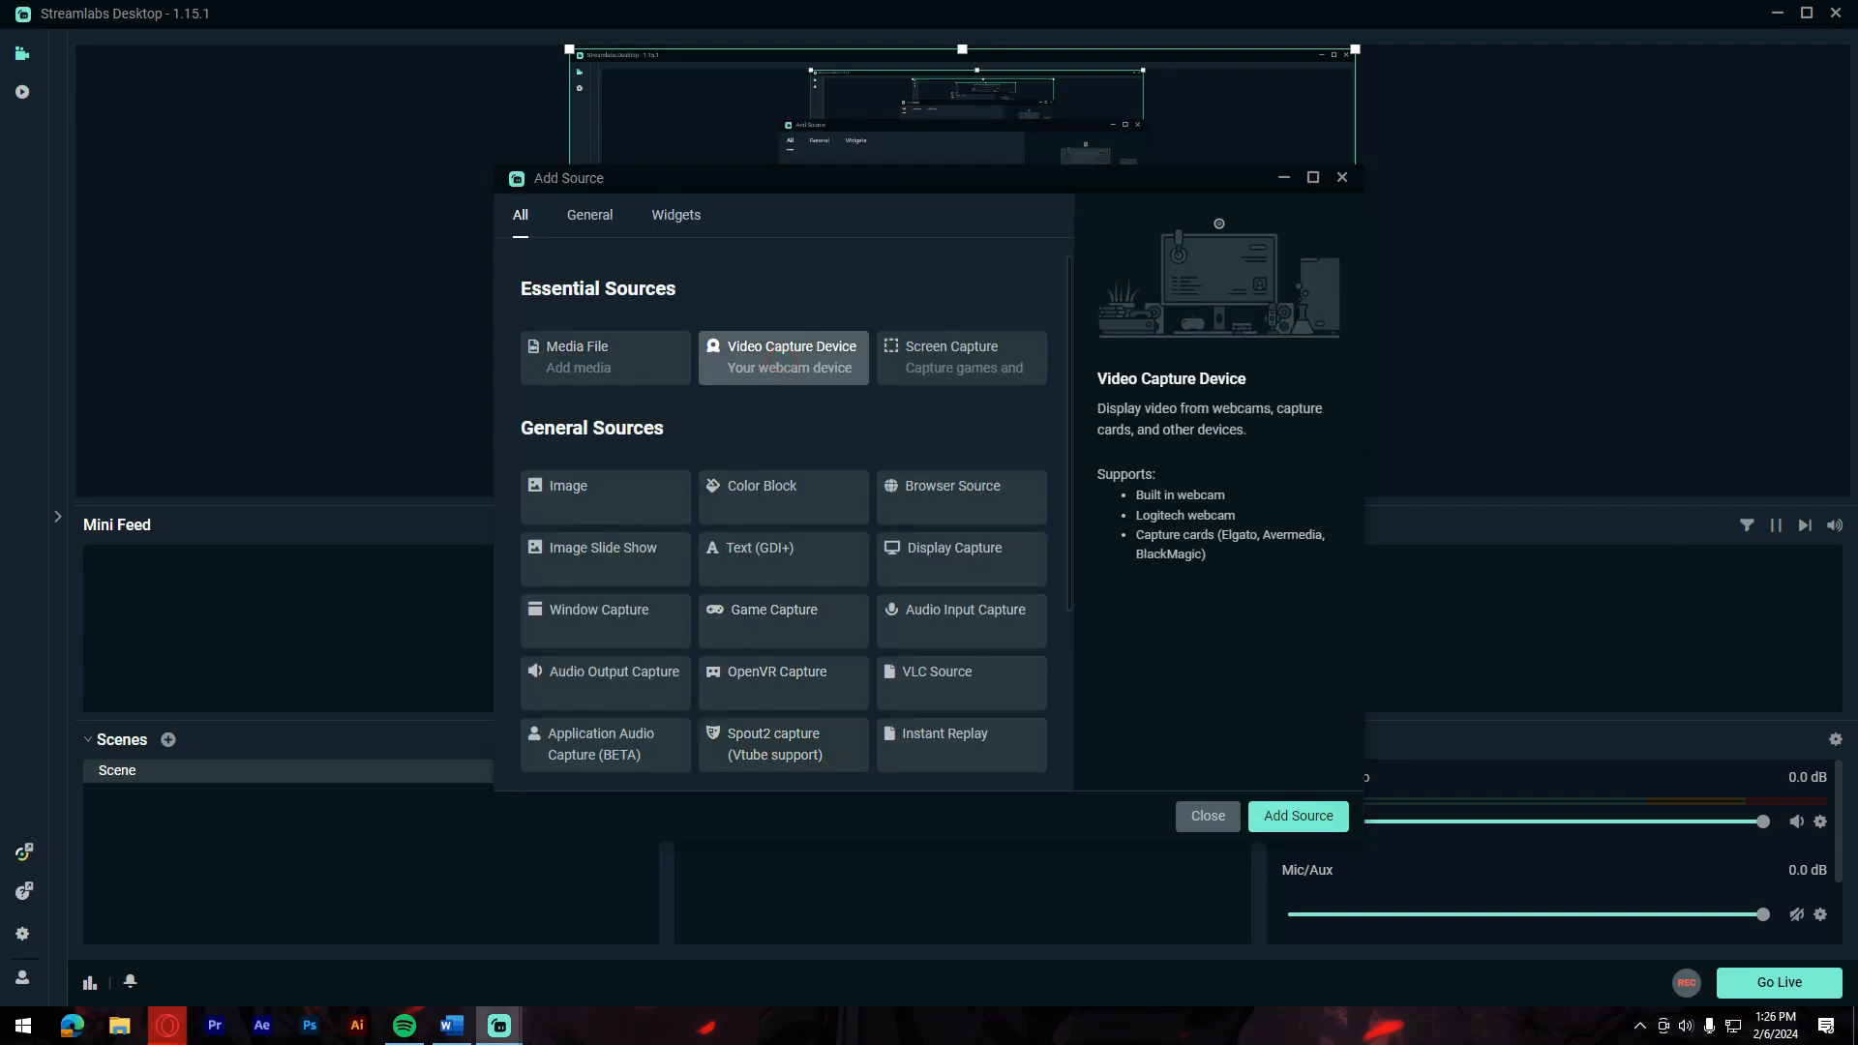
double_click(789, 368)
left_click(832, 635)
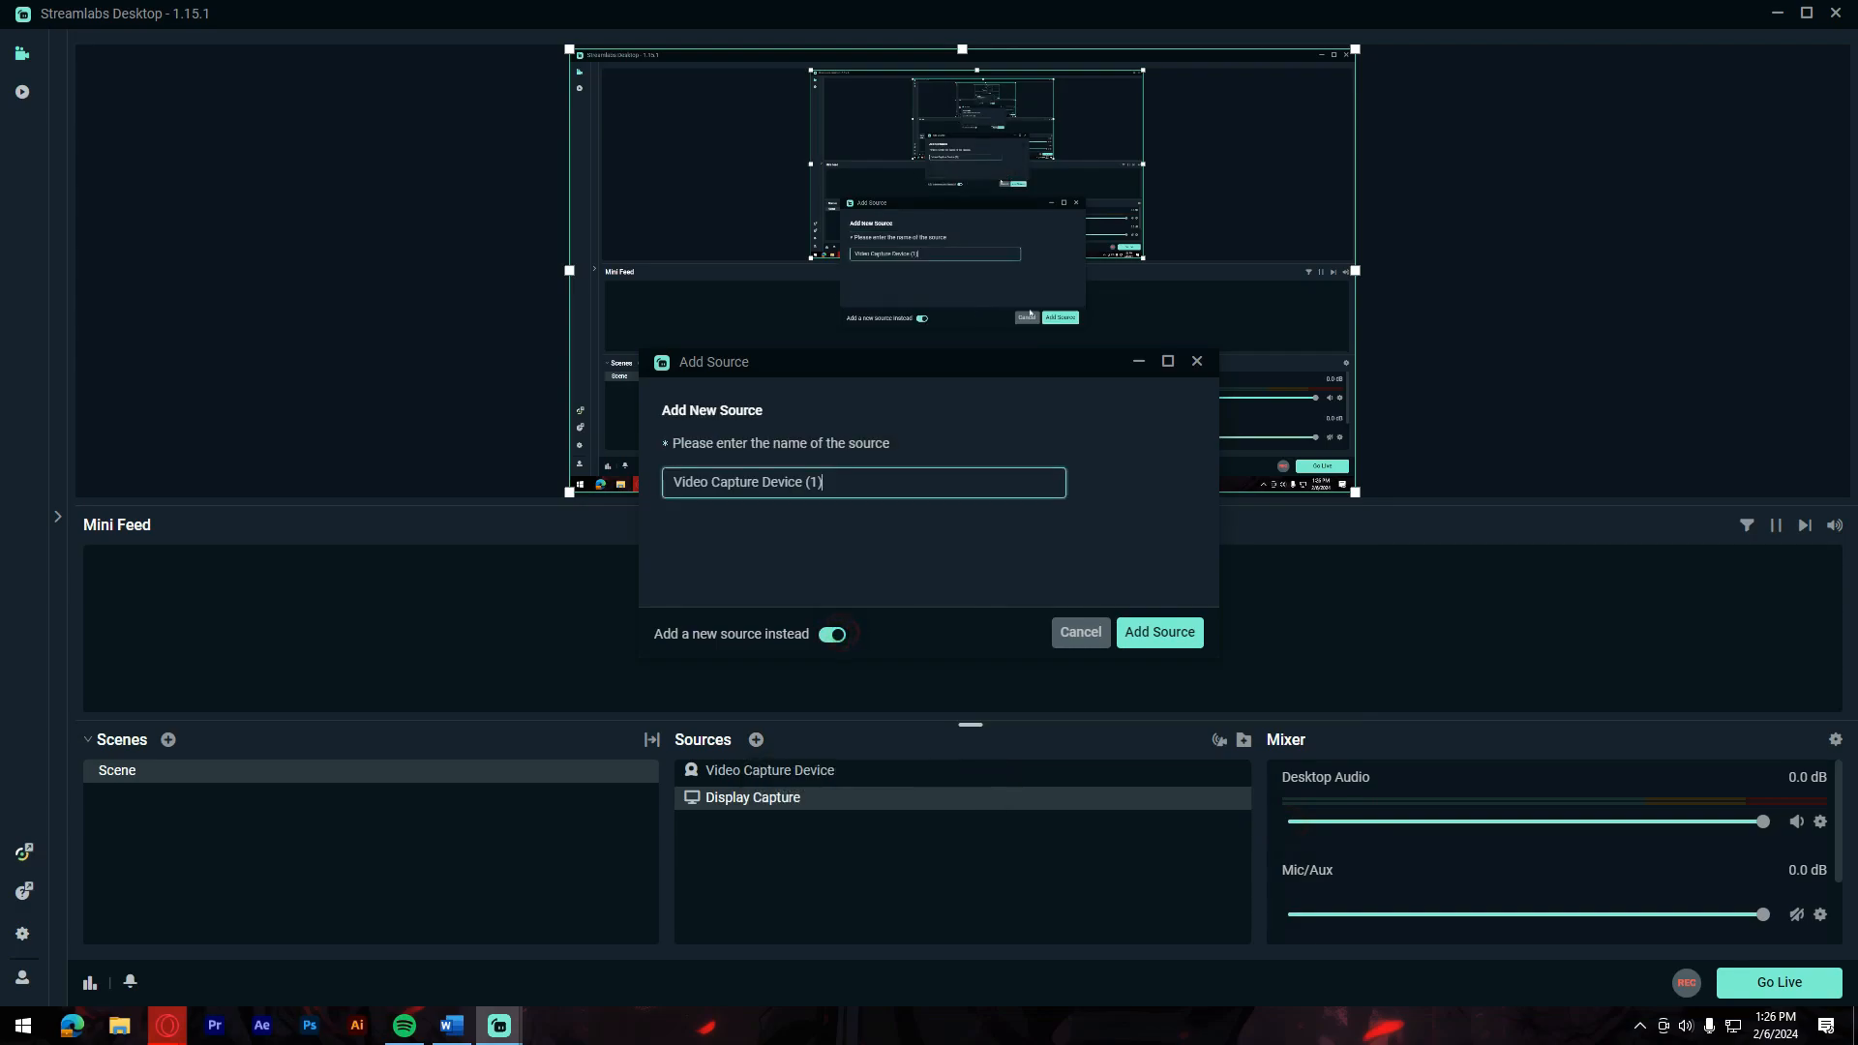
left_click(1159, 632)
left_click(989, 377)
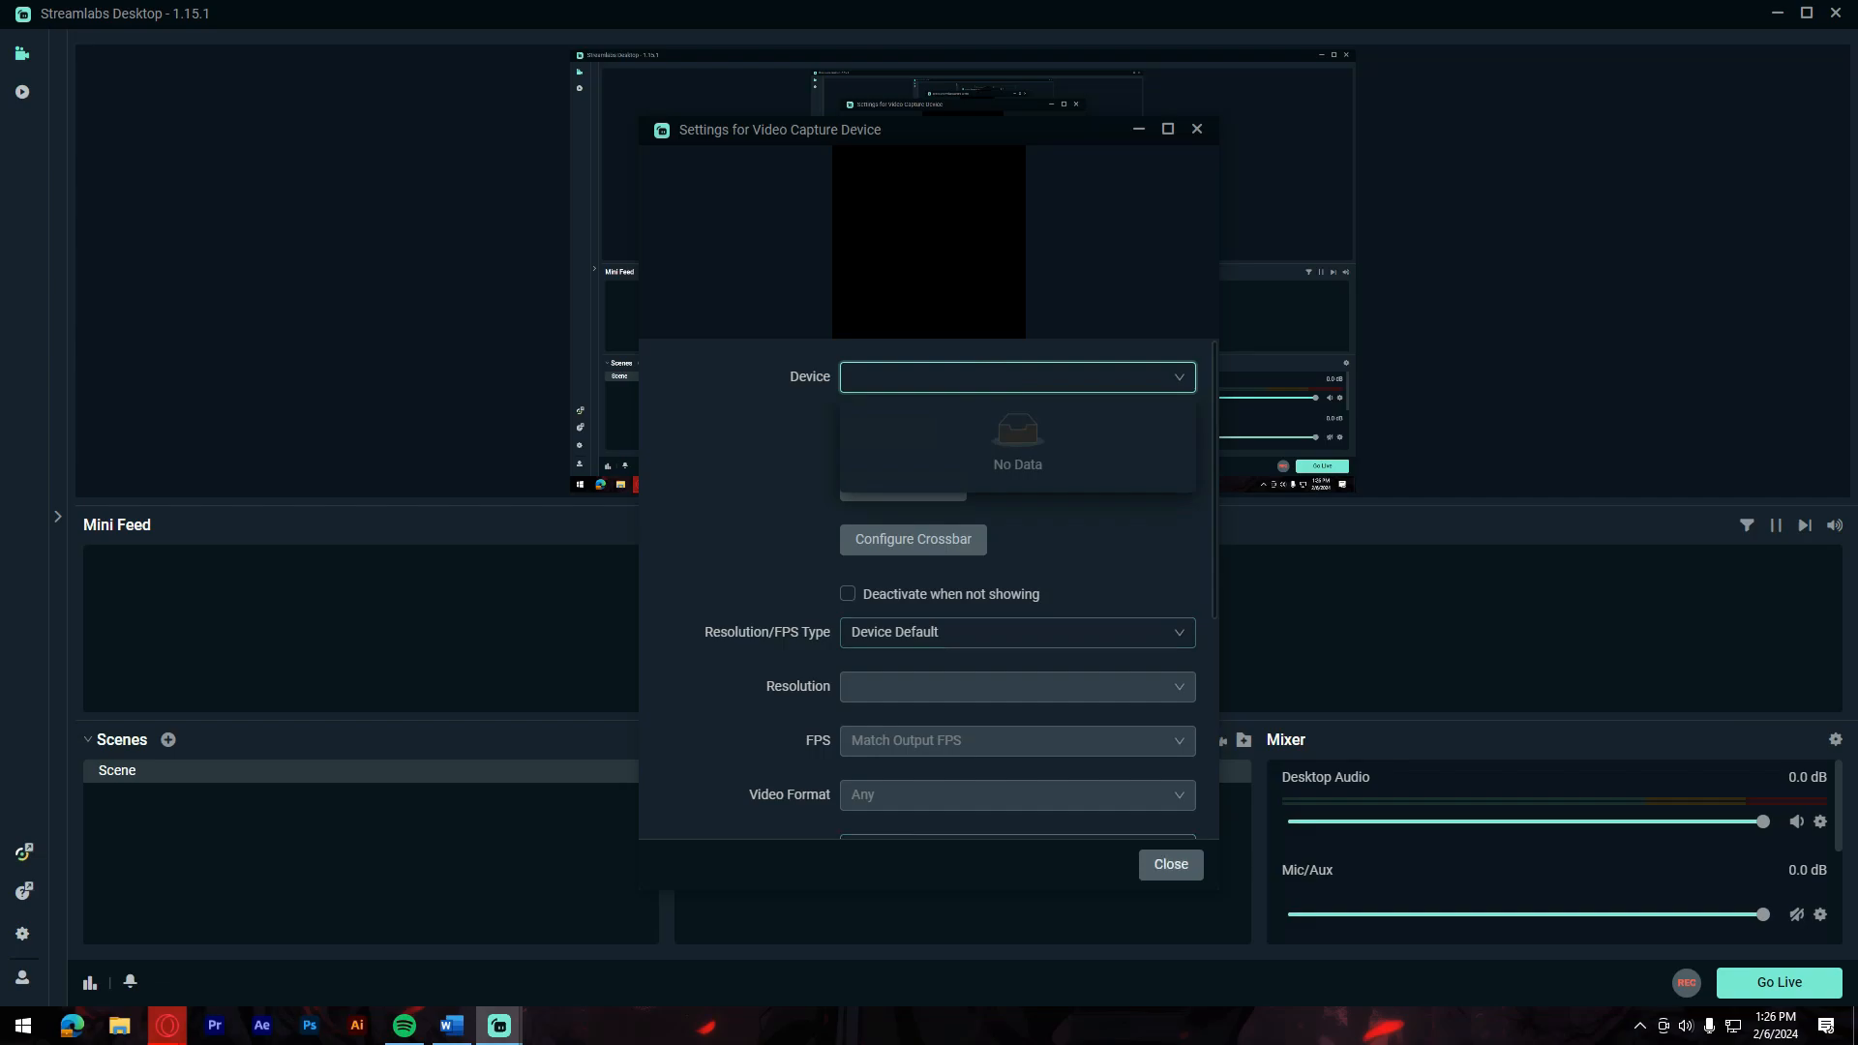
left_click(1171, 864)
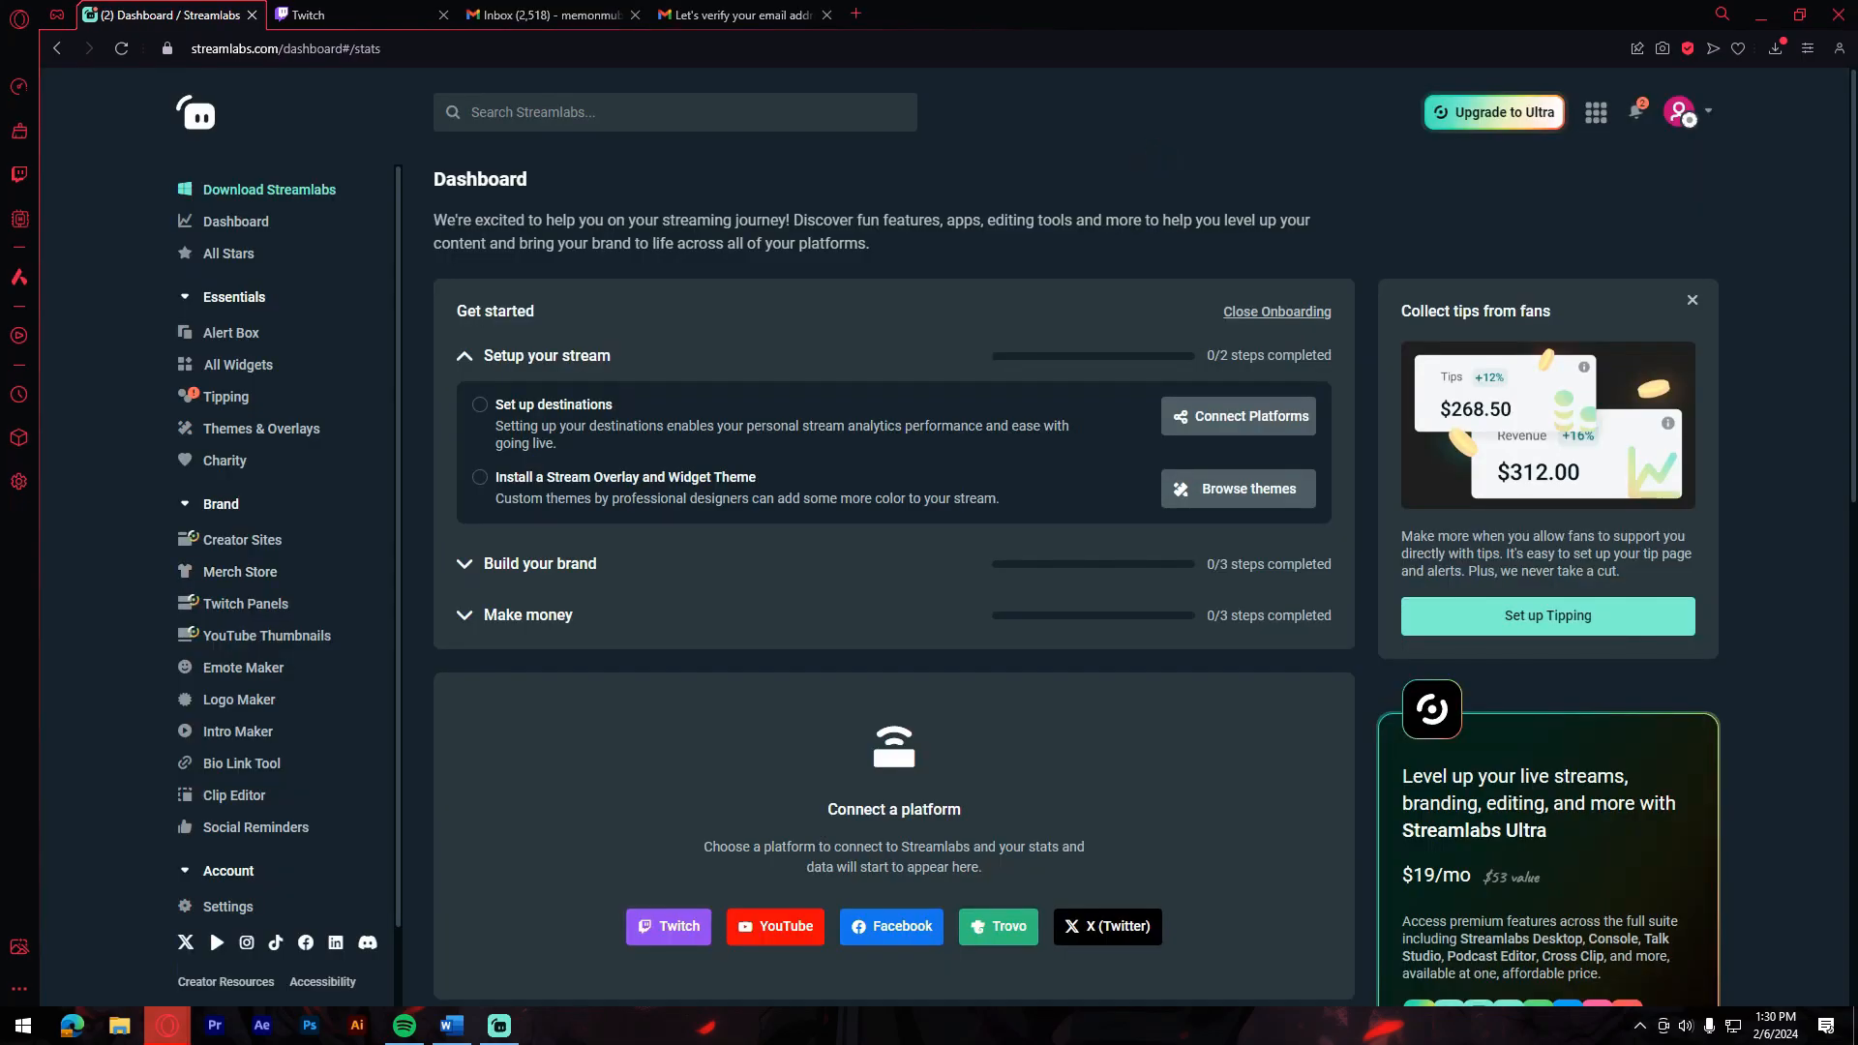
Step: Open the Alert Box page of the Streamlabs web dashboard and copy its widget URL
left_click(465, 356)
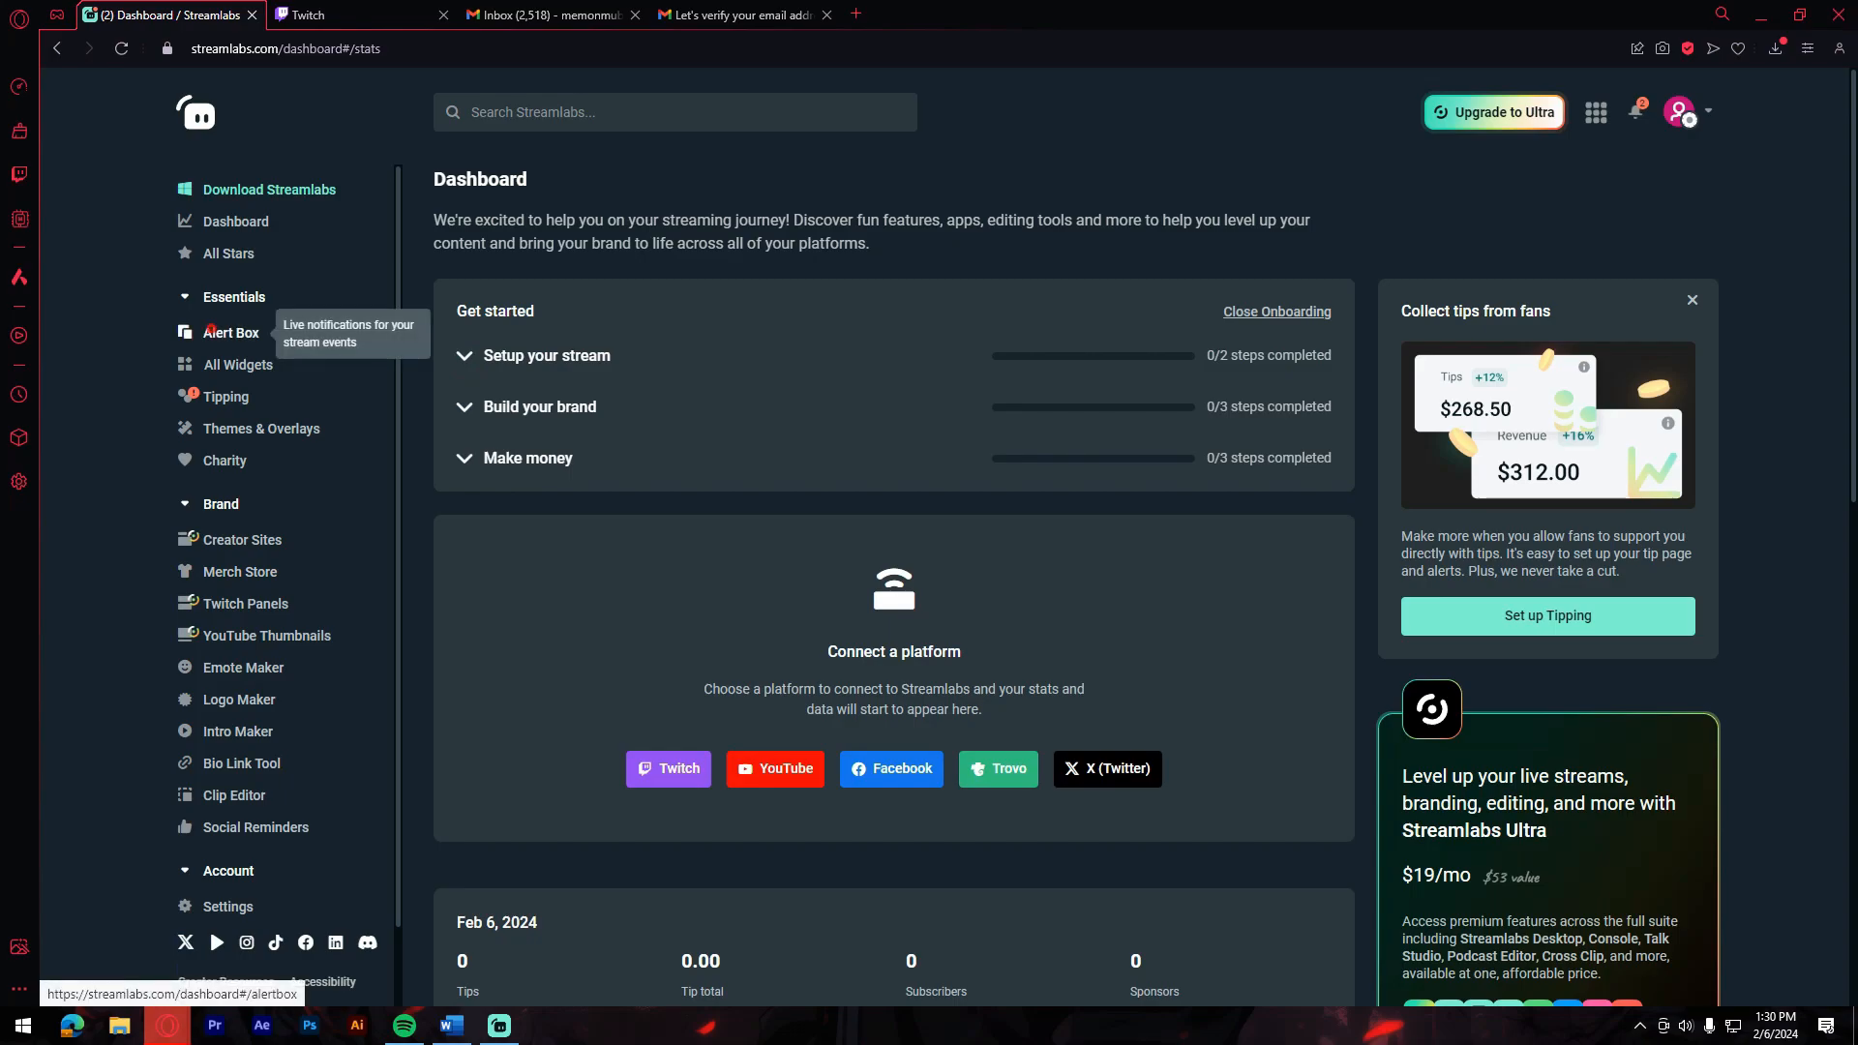
left_click(211, 330)
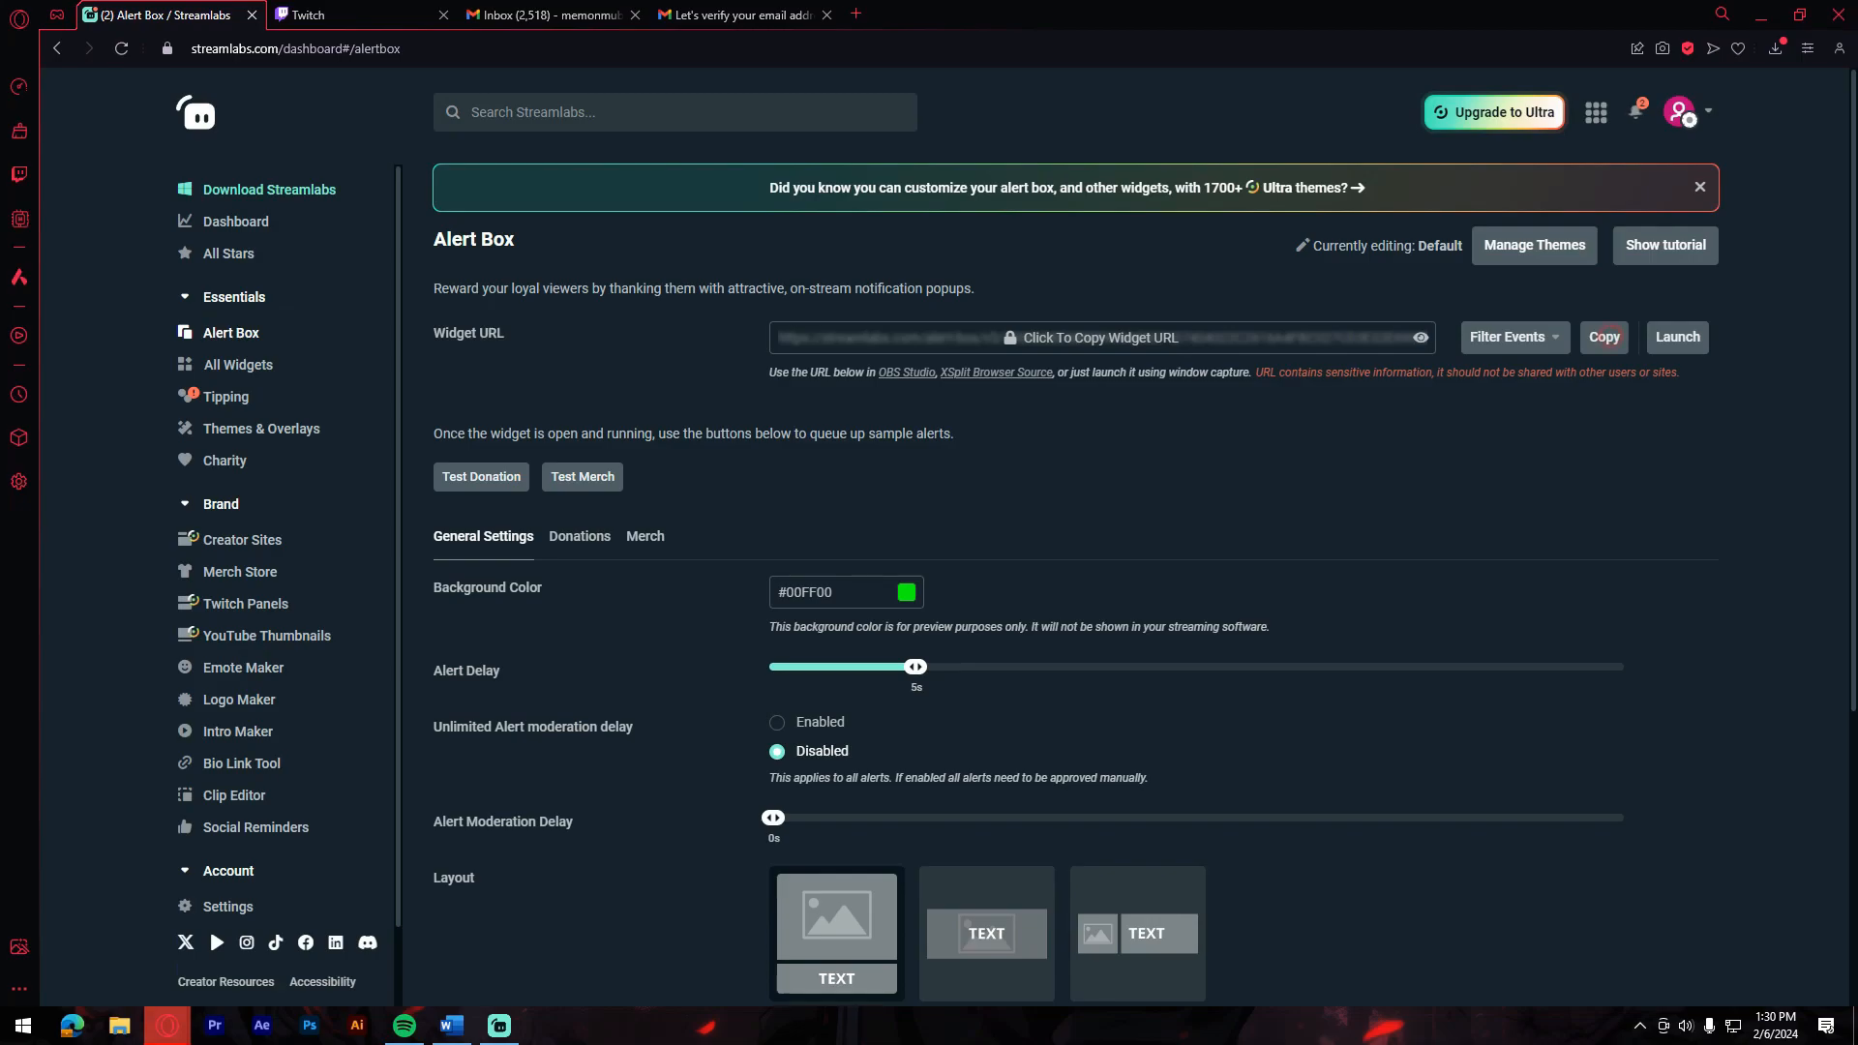
left_click(1604, 336)
left_click(1198, 627)
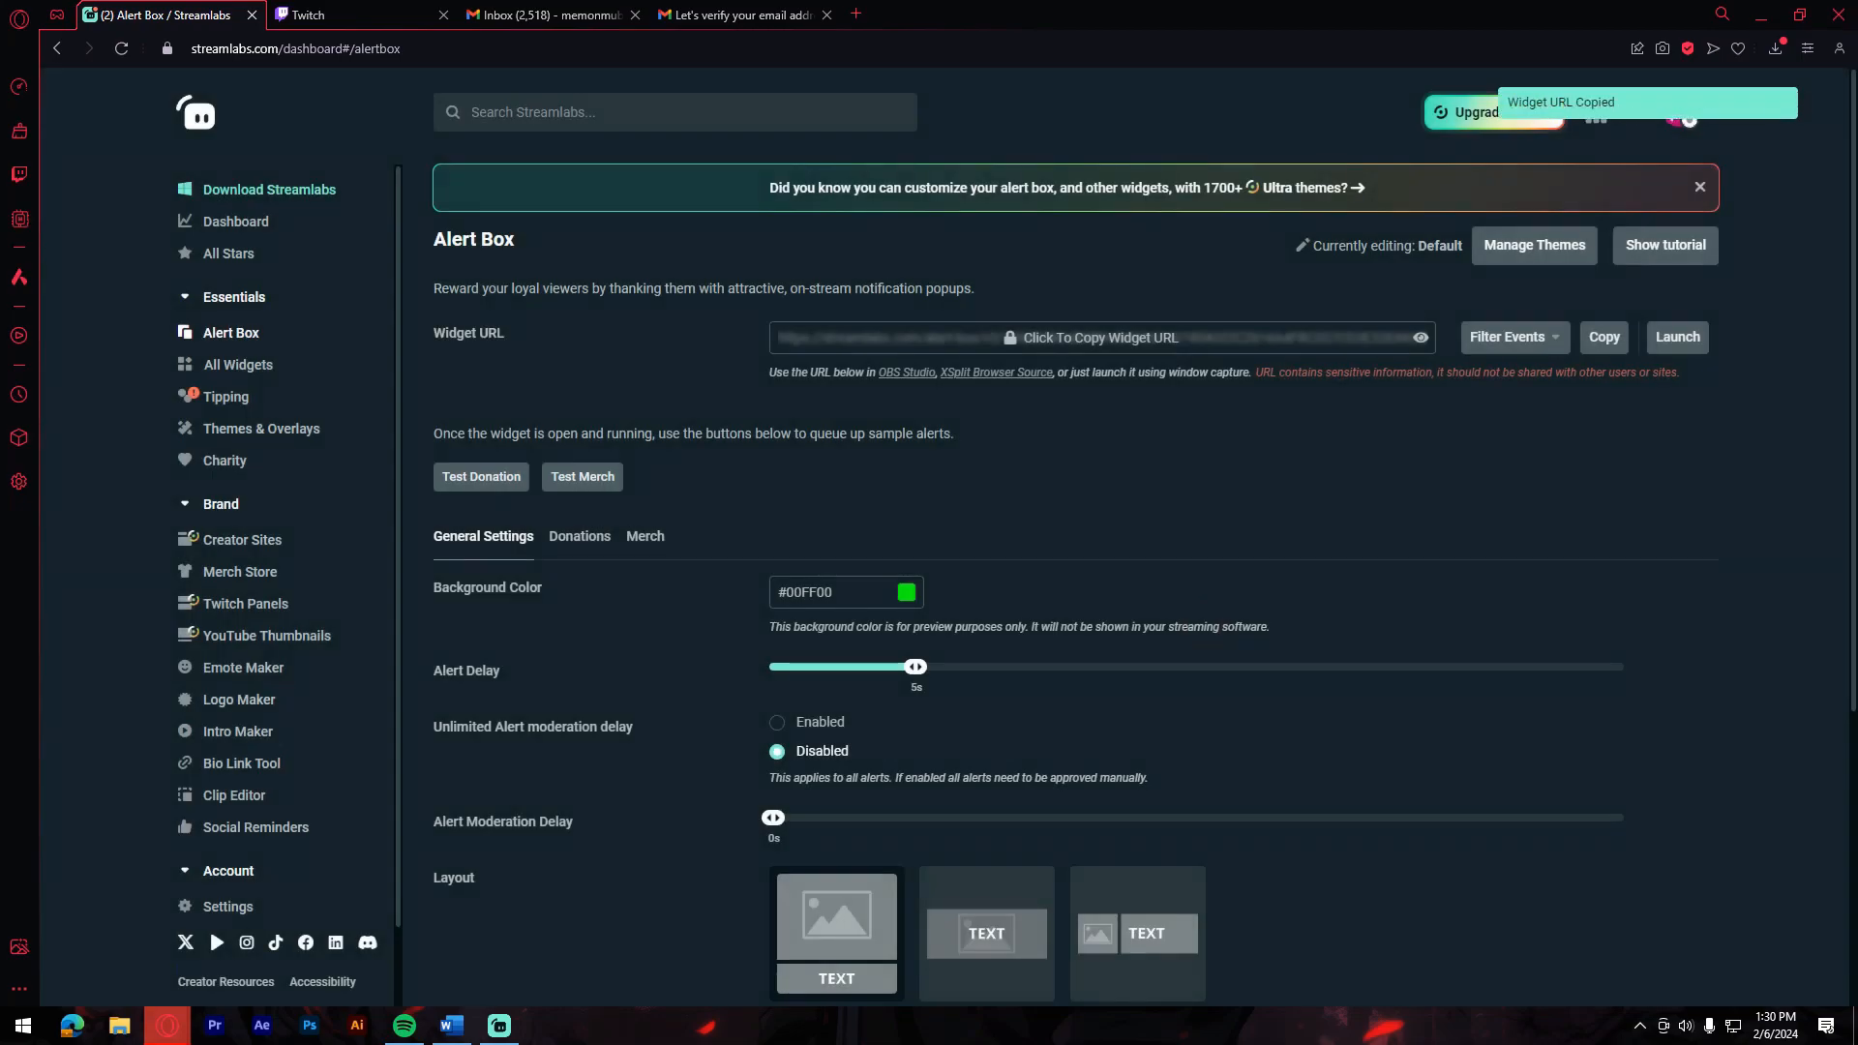
Step: Switch to Streamlabs Desktop and add a Browser Source that uses the copied Alert Box widget URL
left_click(499, 1026)
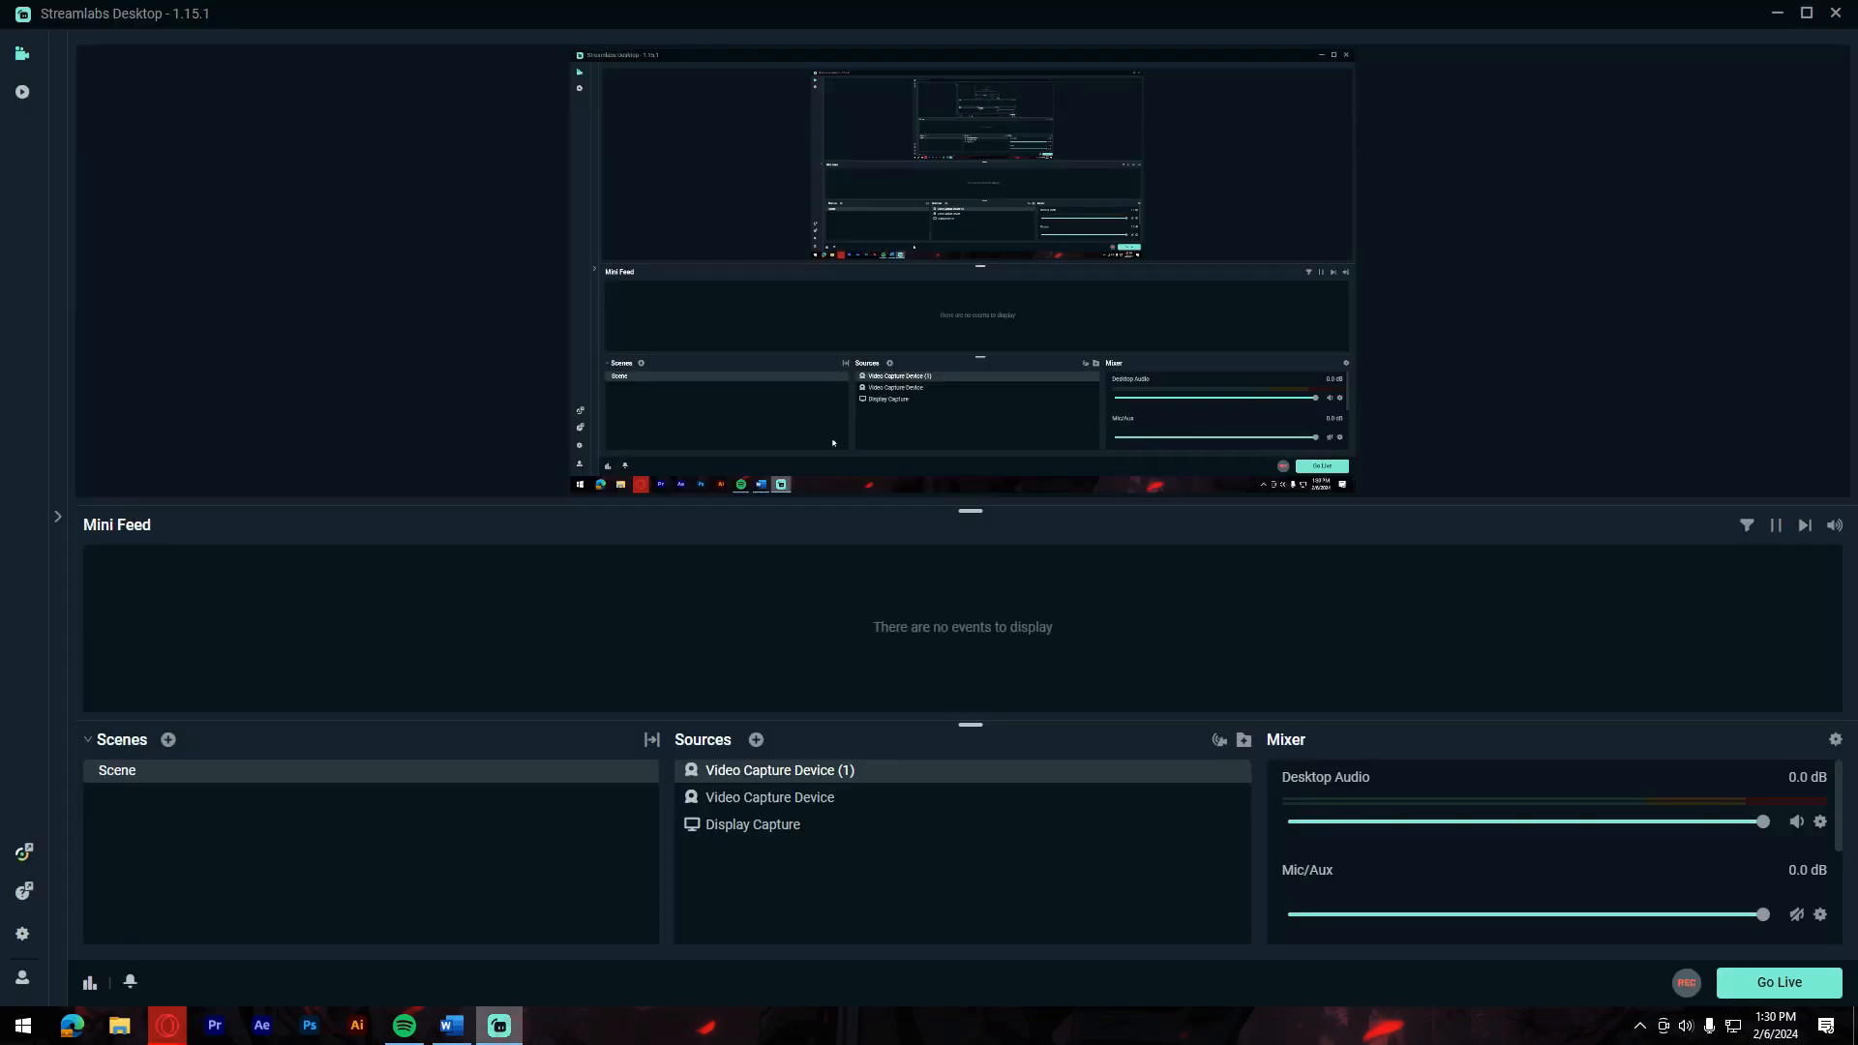
left_click(756, 739)
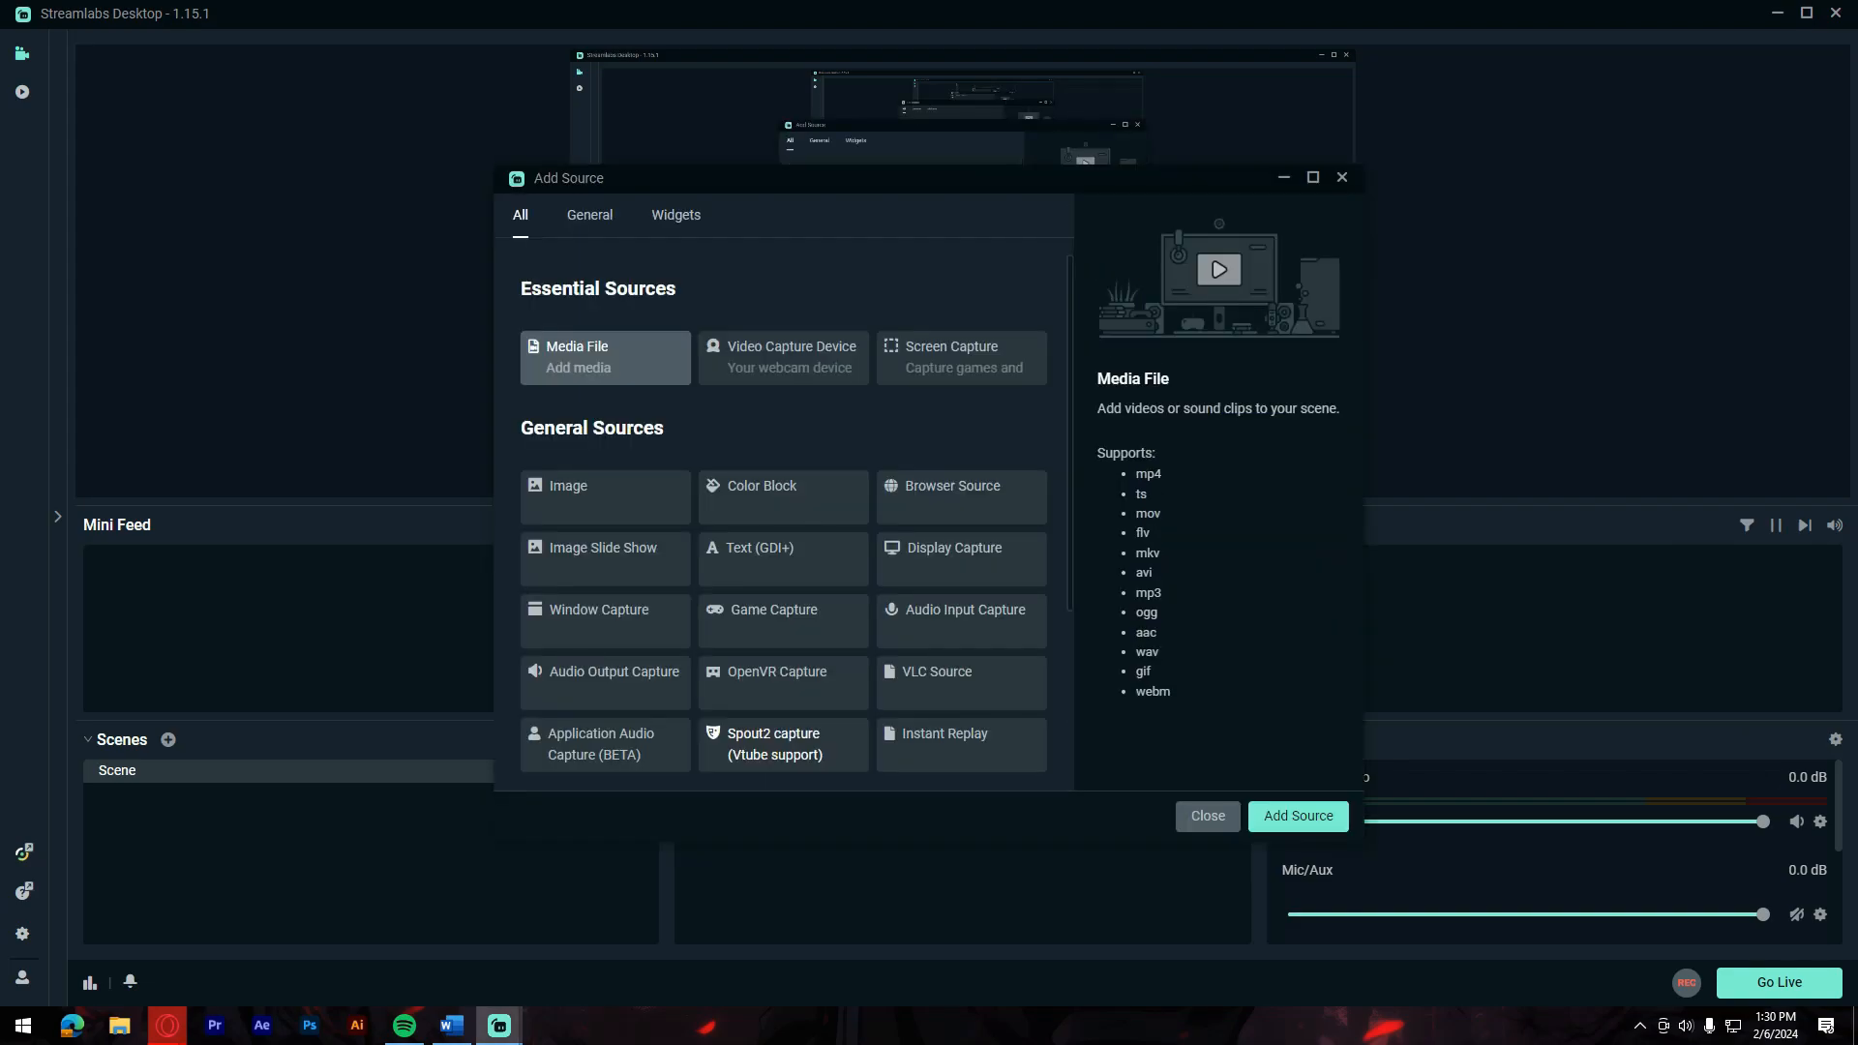
left_click(944, 493)
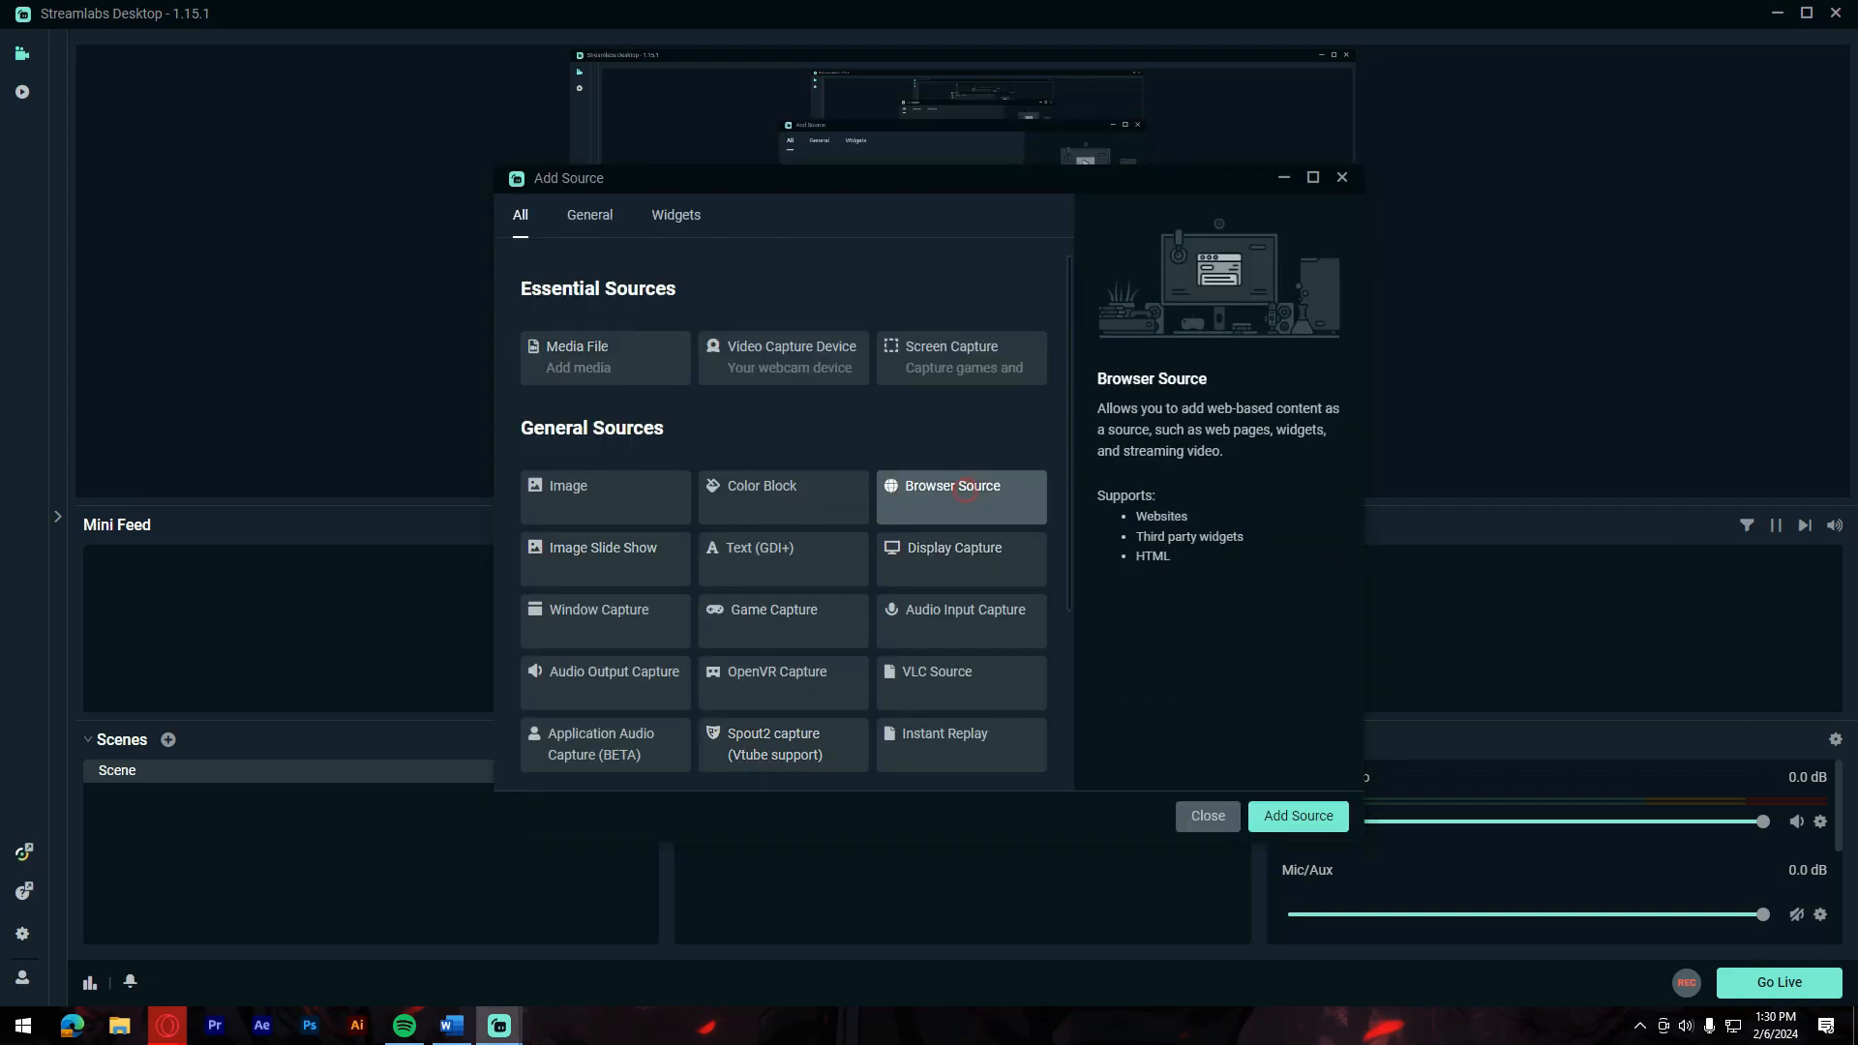
left_click(1297, 818)
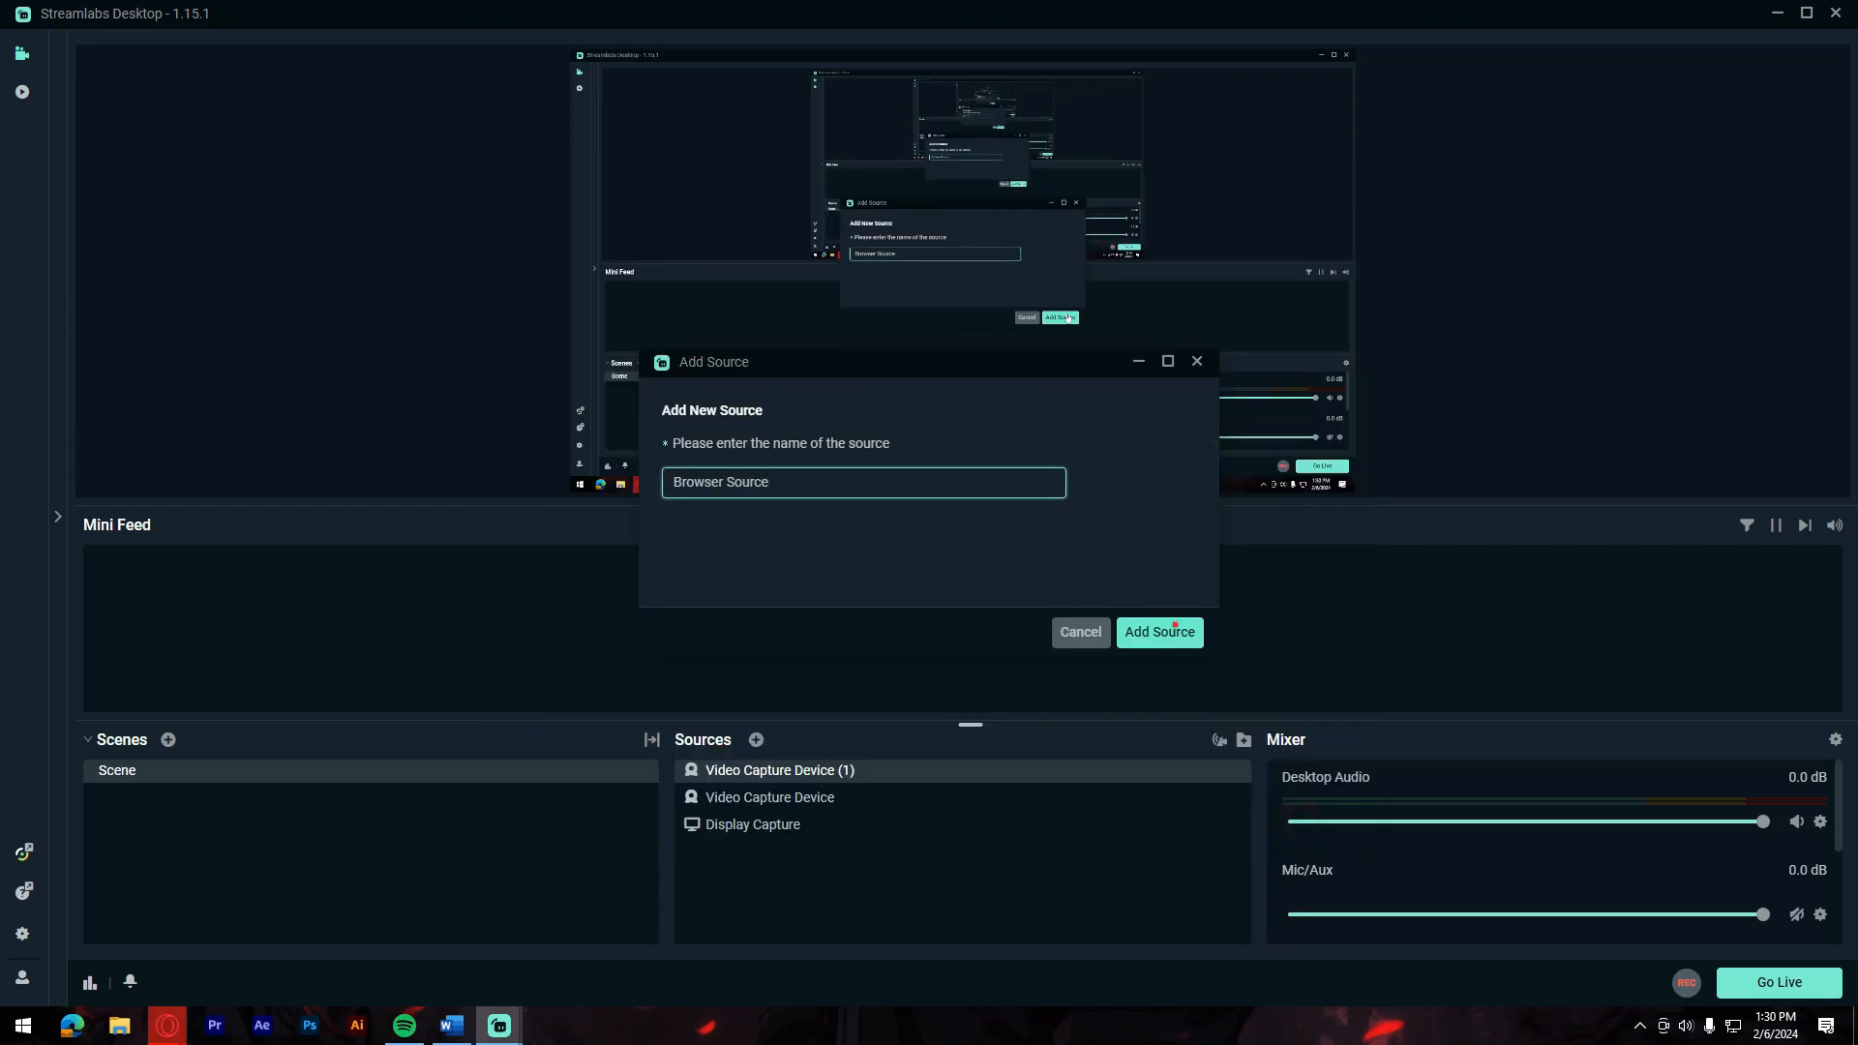
left_click(1178, 633)
left_click(1101, 413)
key("ctrl+a")
key("ctrl+v")
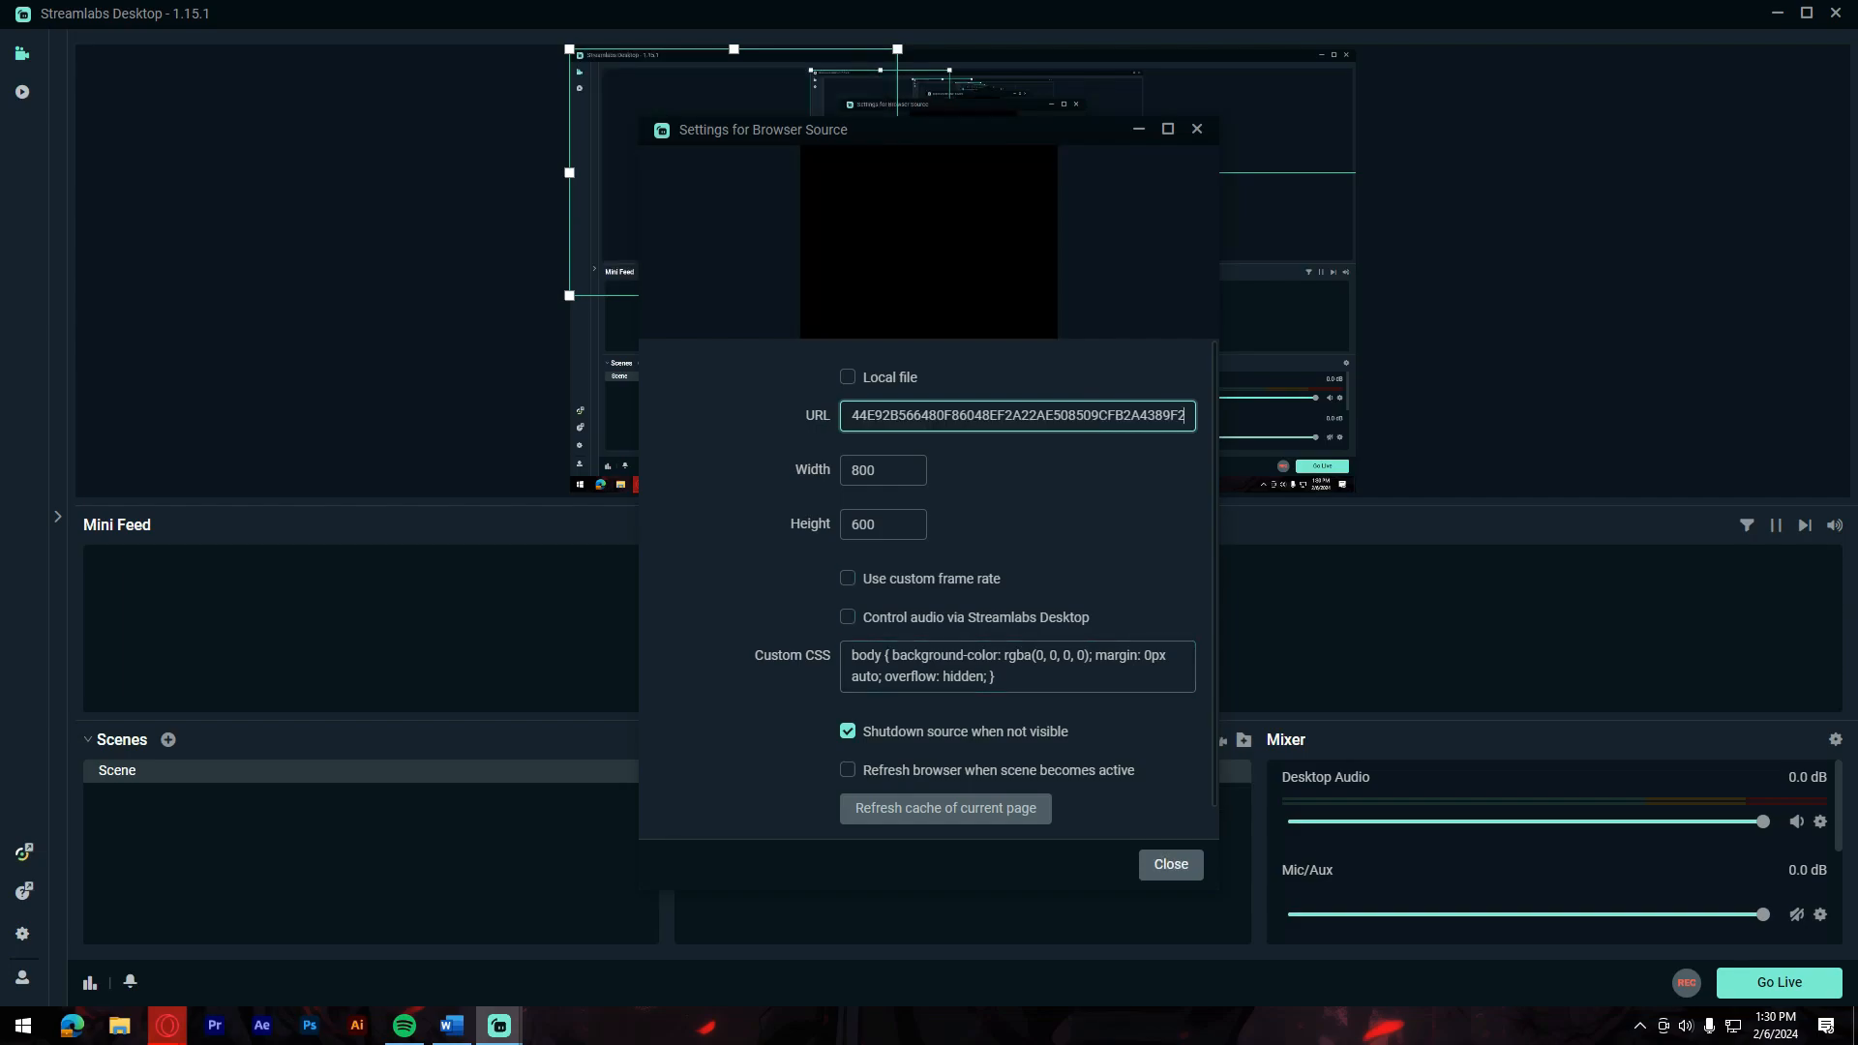
left_click(1171, 864)
Step: Send a test donation from the web Alert Box page and position the browser source about 1080 px from the canvas's left edge and 155 px from its top
left_click_drag(694, 171, 1006, 251)
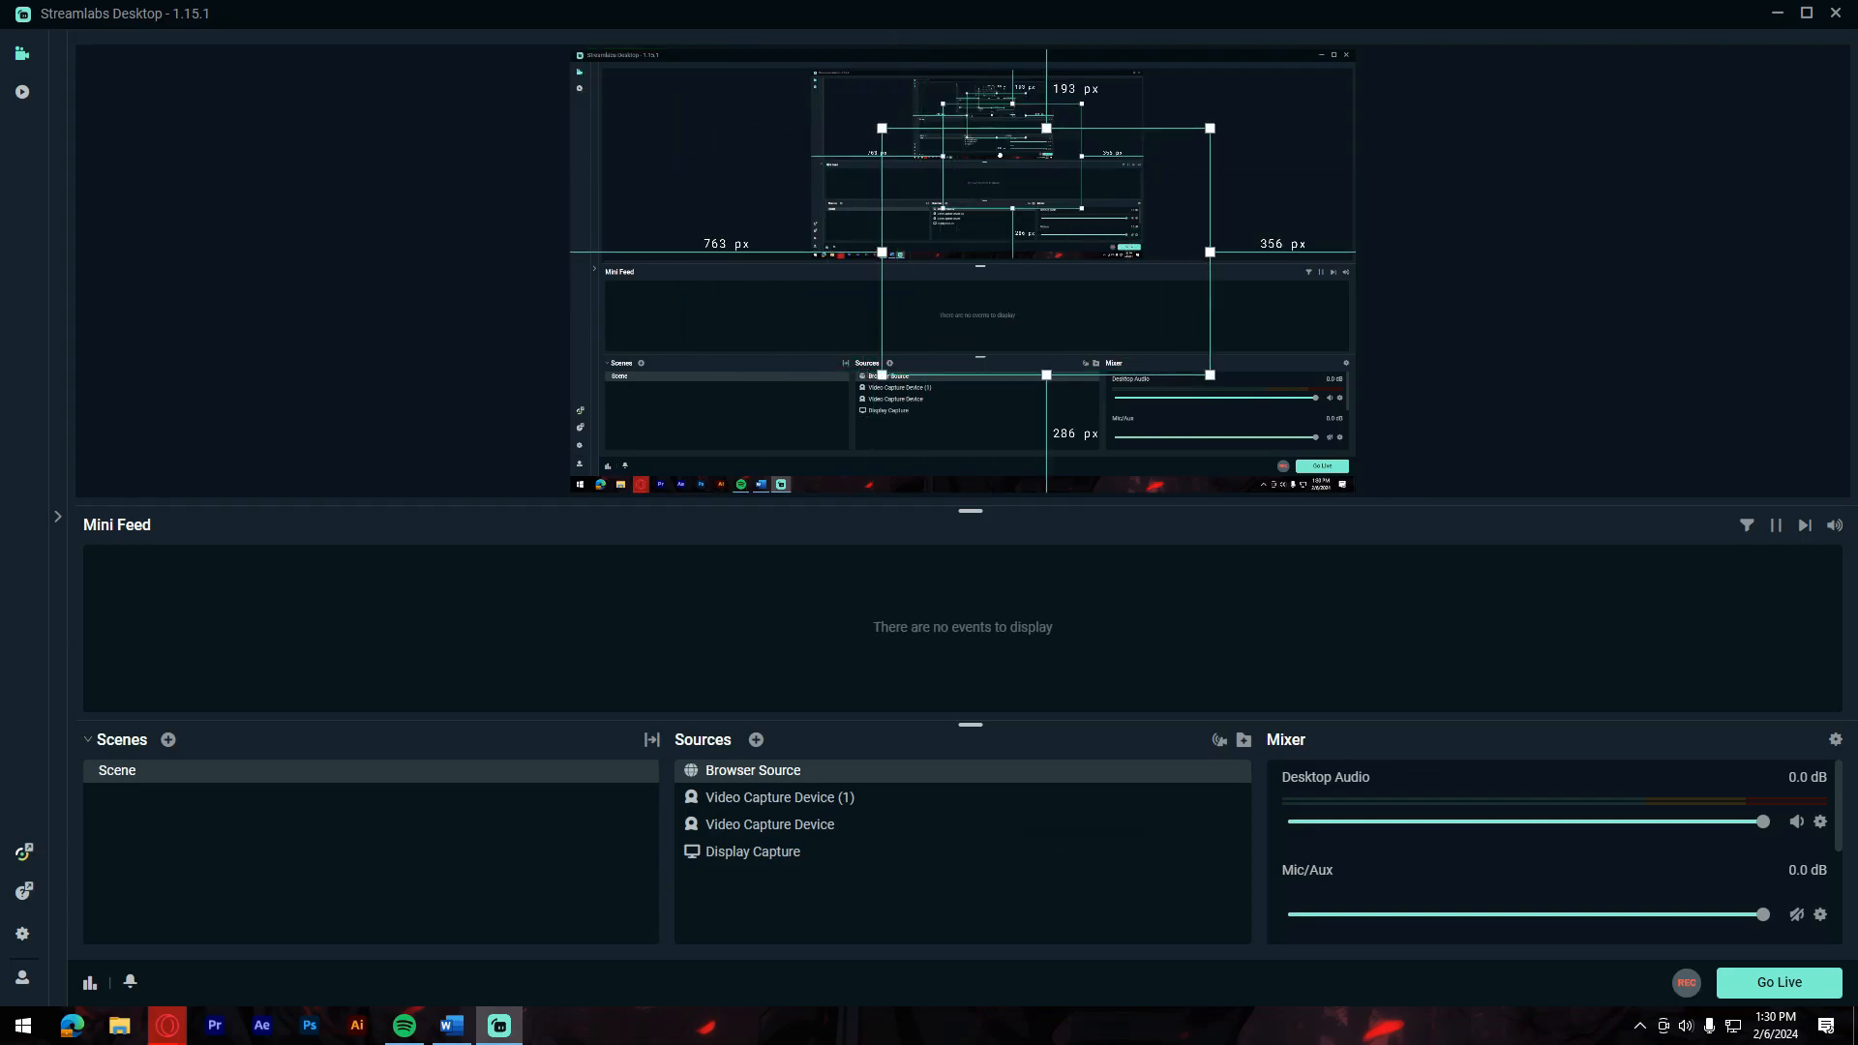
key("alt+Tab")
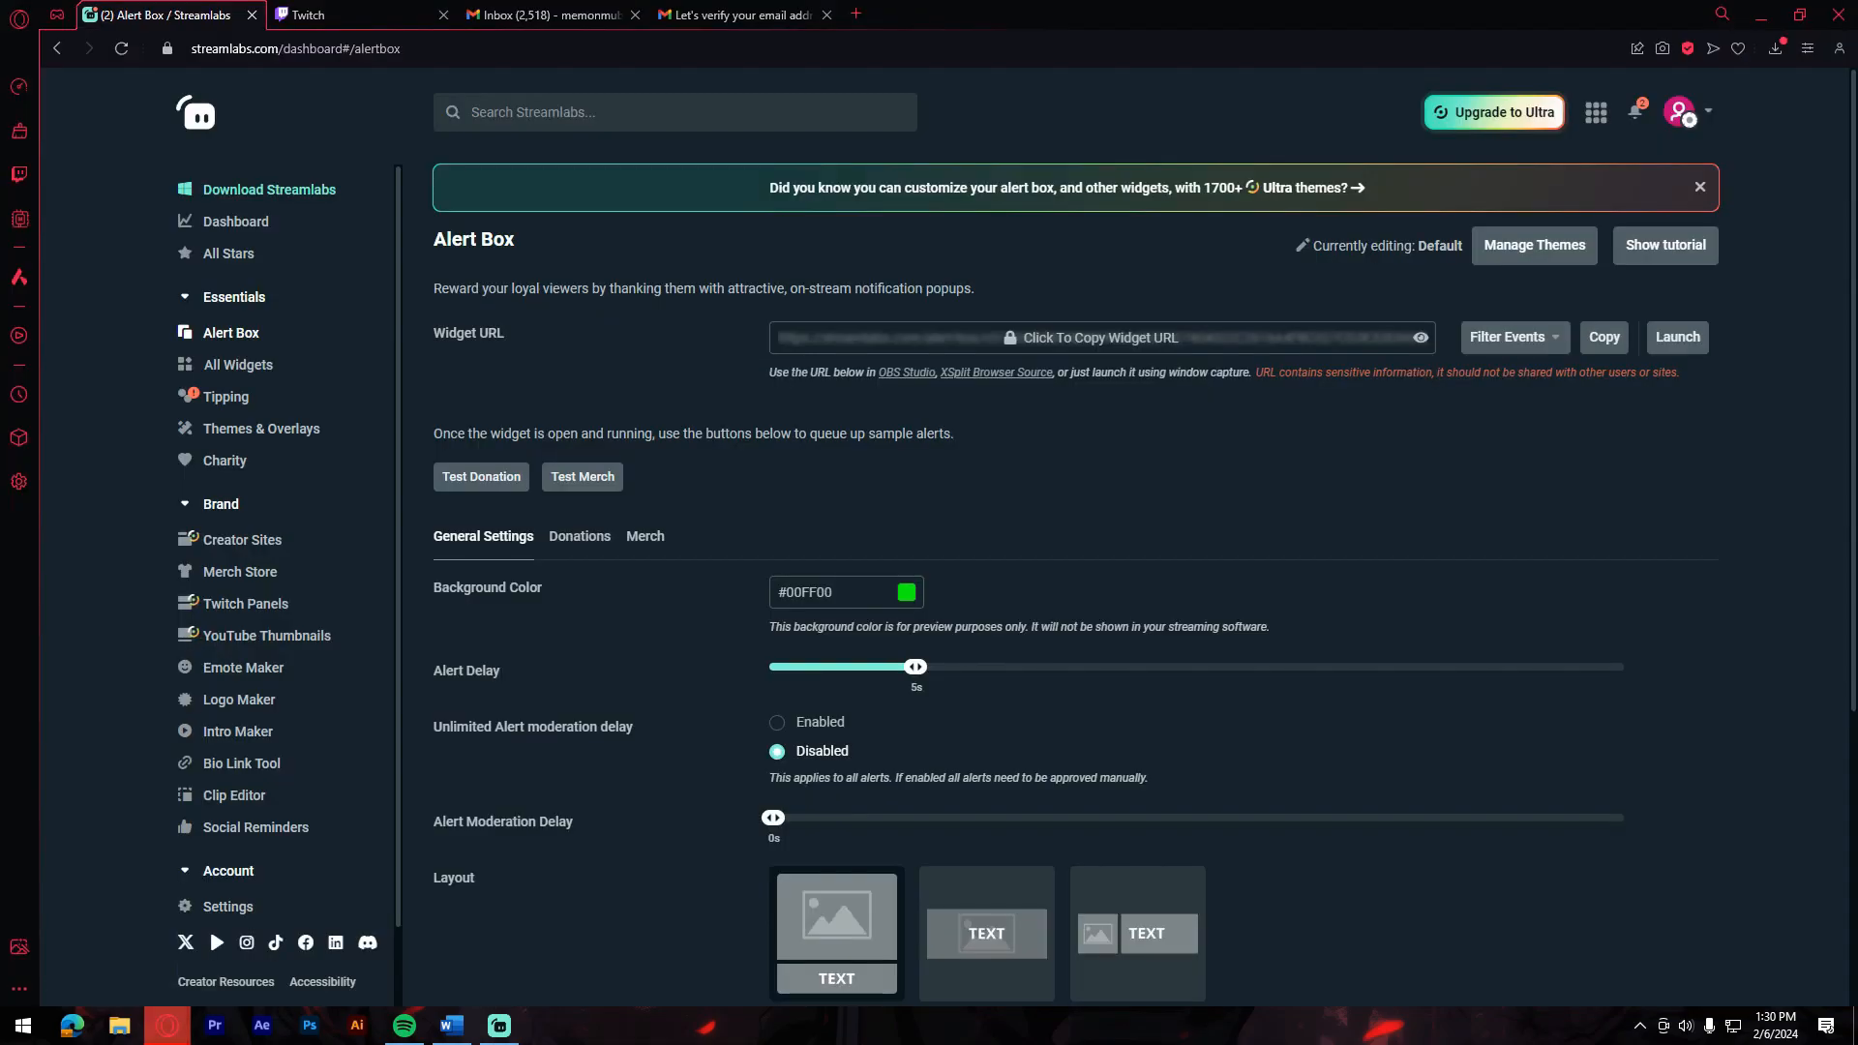
left_click(505, 476)
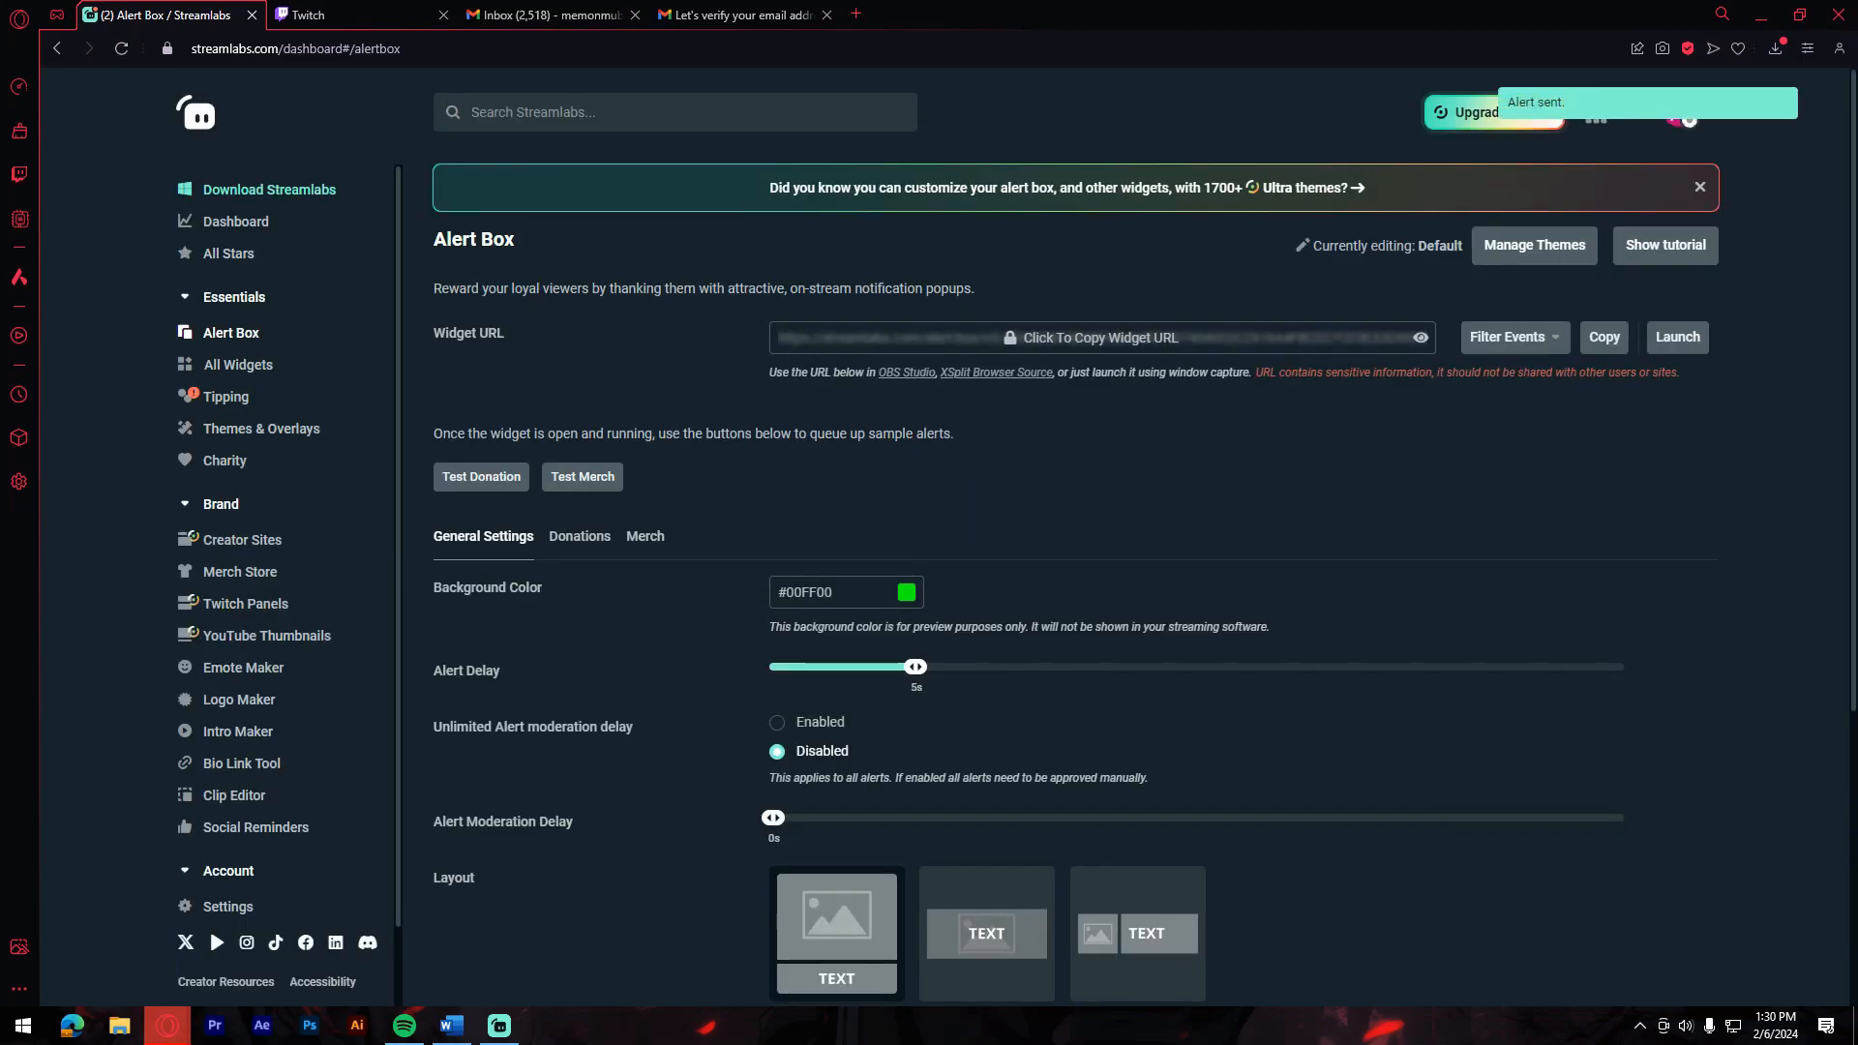
key("alt+Tab")
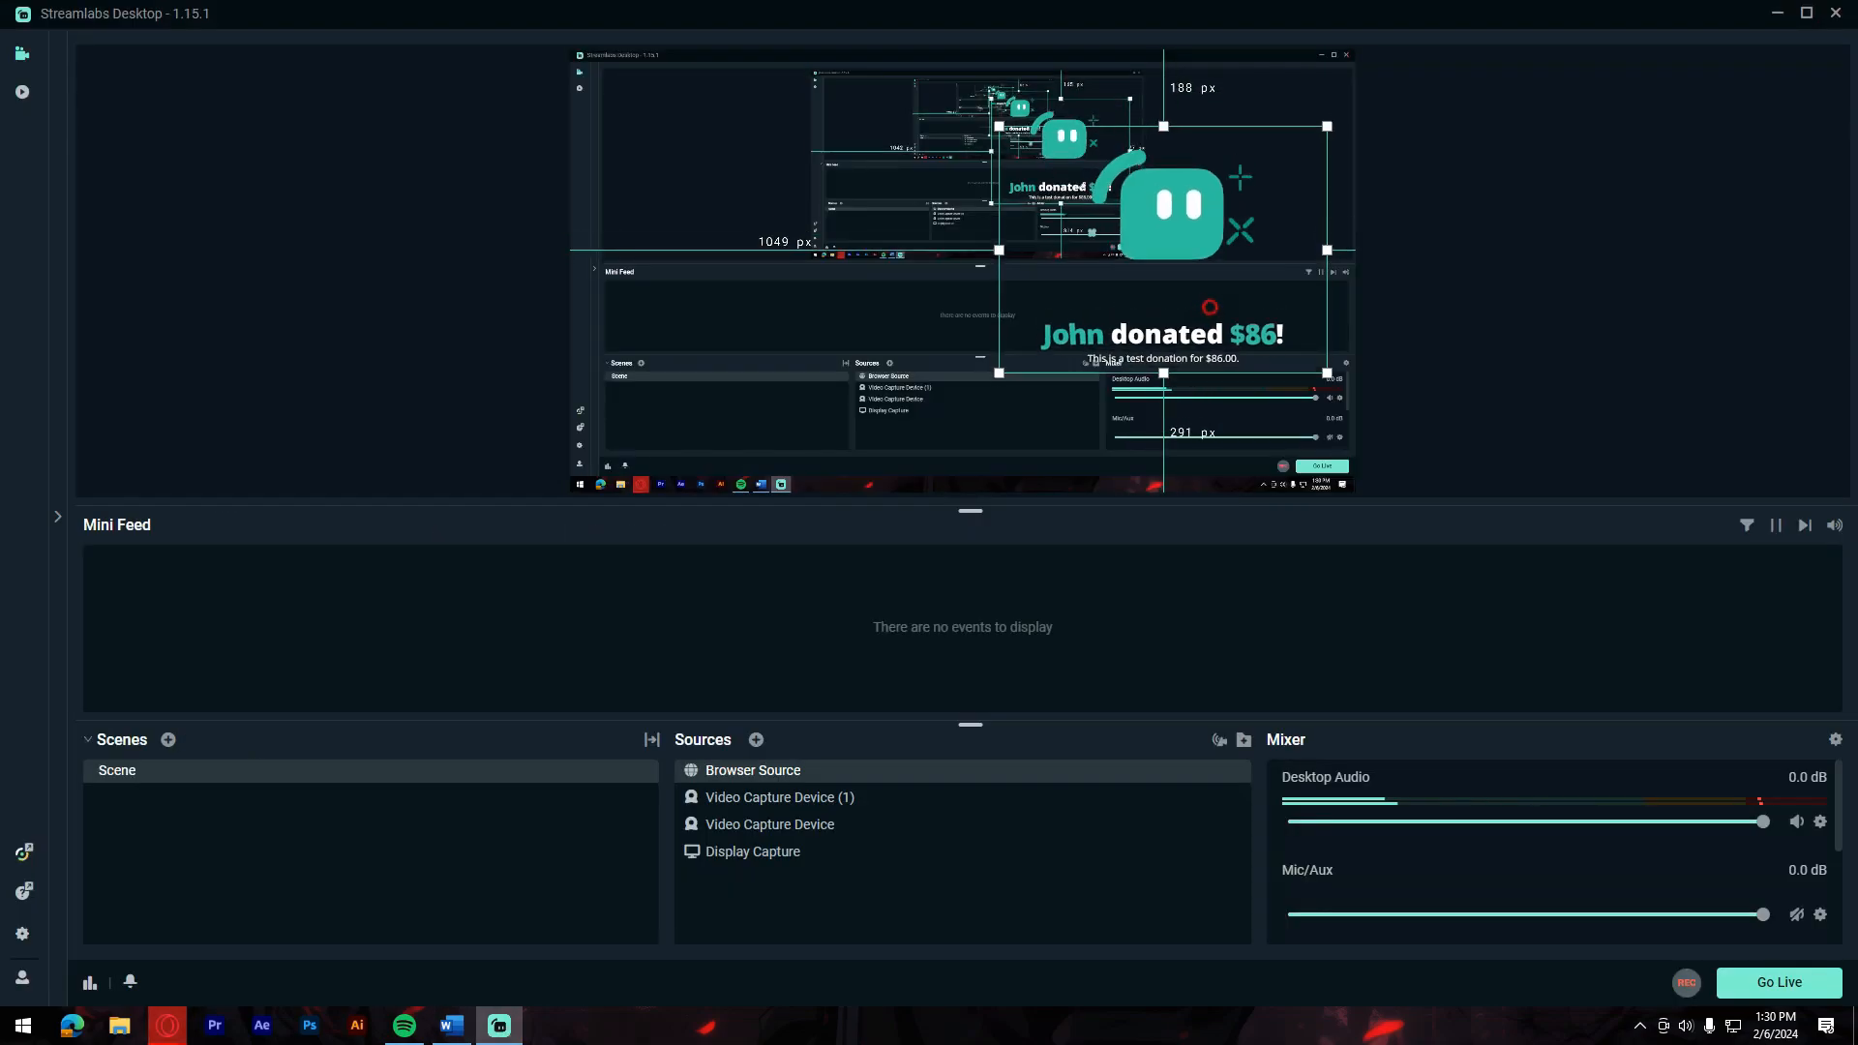
left_click_drag(1048, 159, 1048, 123)
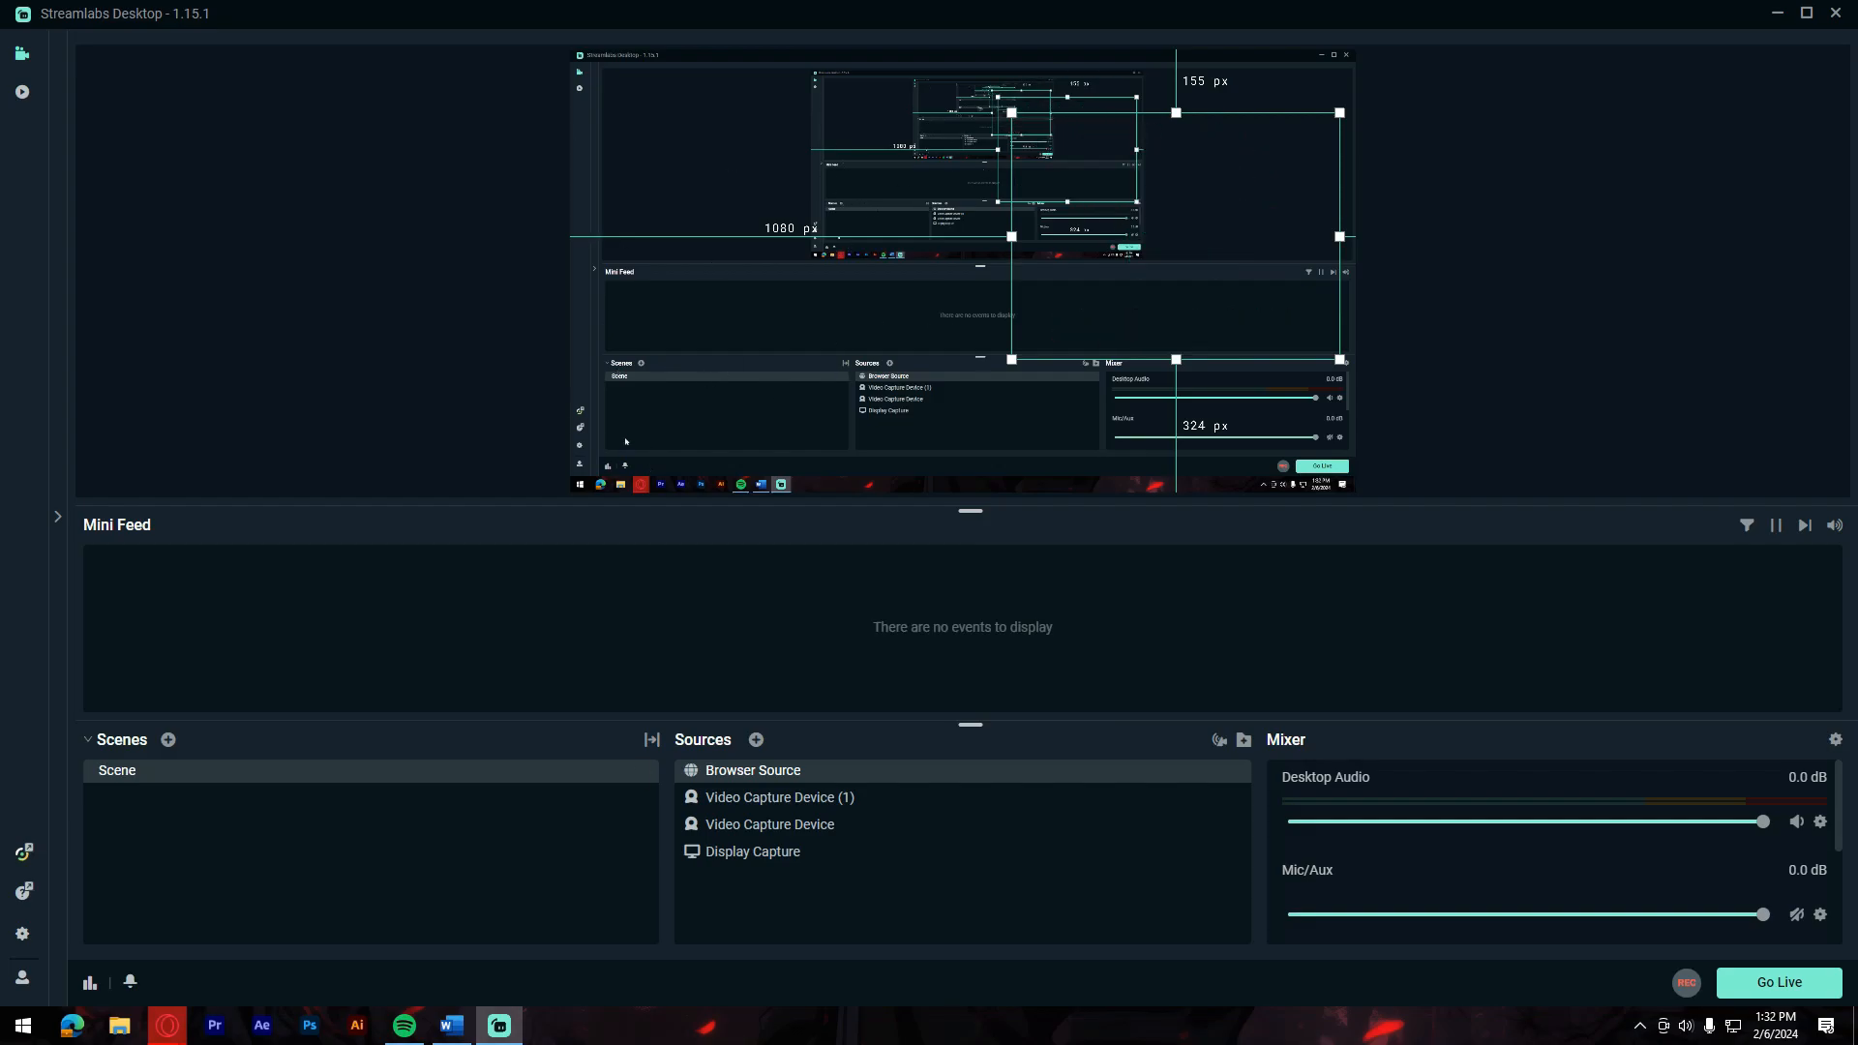
Step: Set Mic/Auxiliary Device 1 to Microphone (3- High Definition Audio Device) in the audio settings
left_click(22, 934)
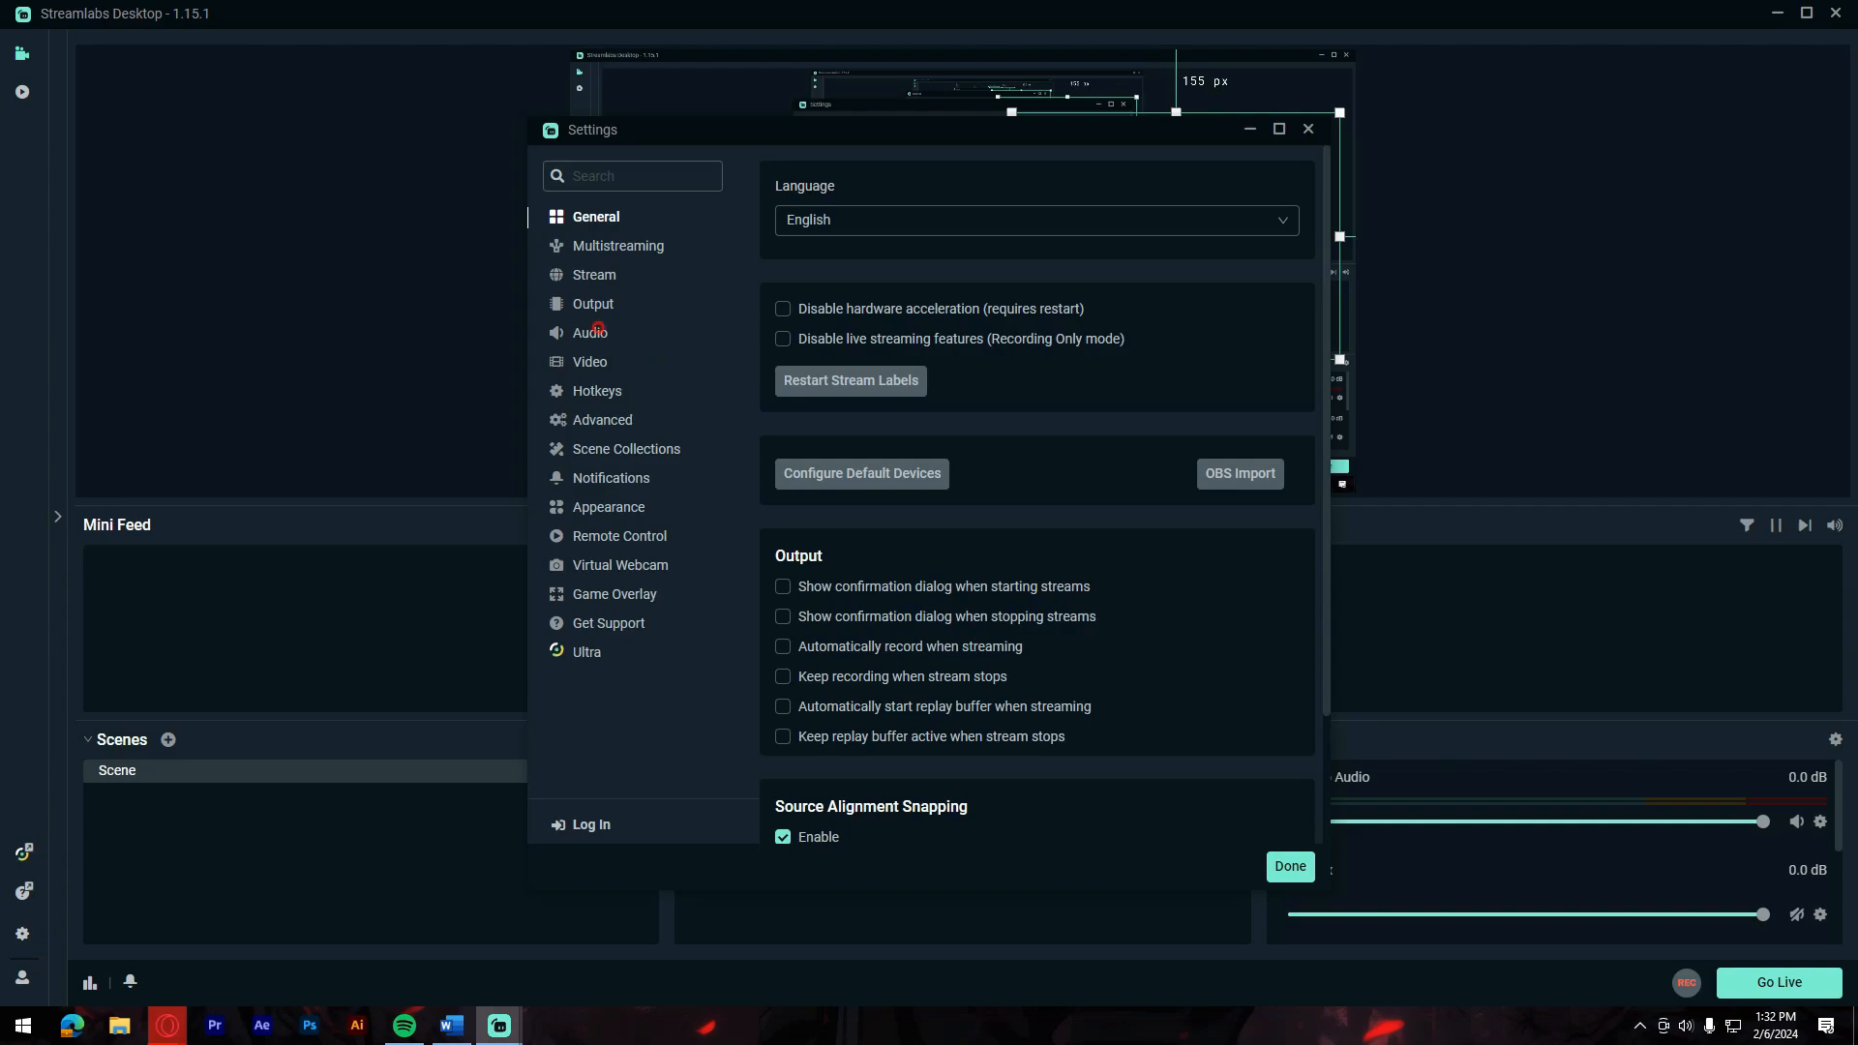
left_click(592, 332)
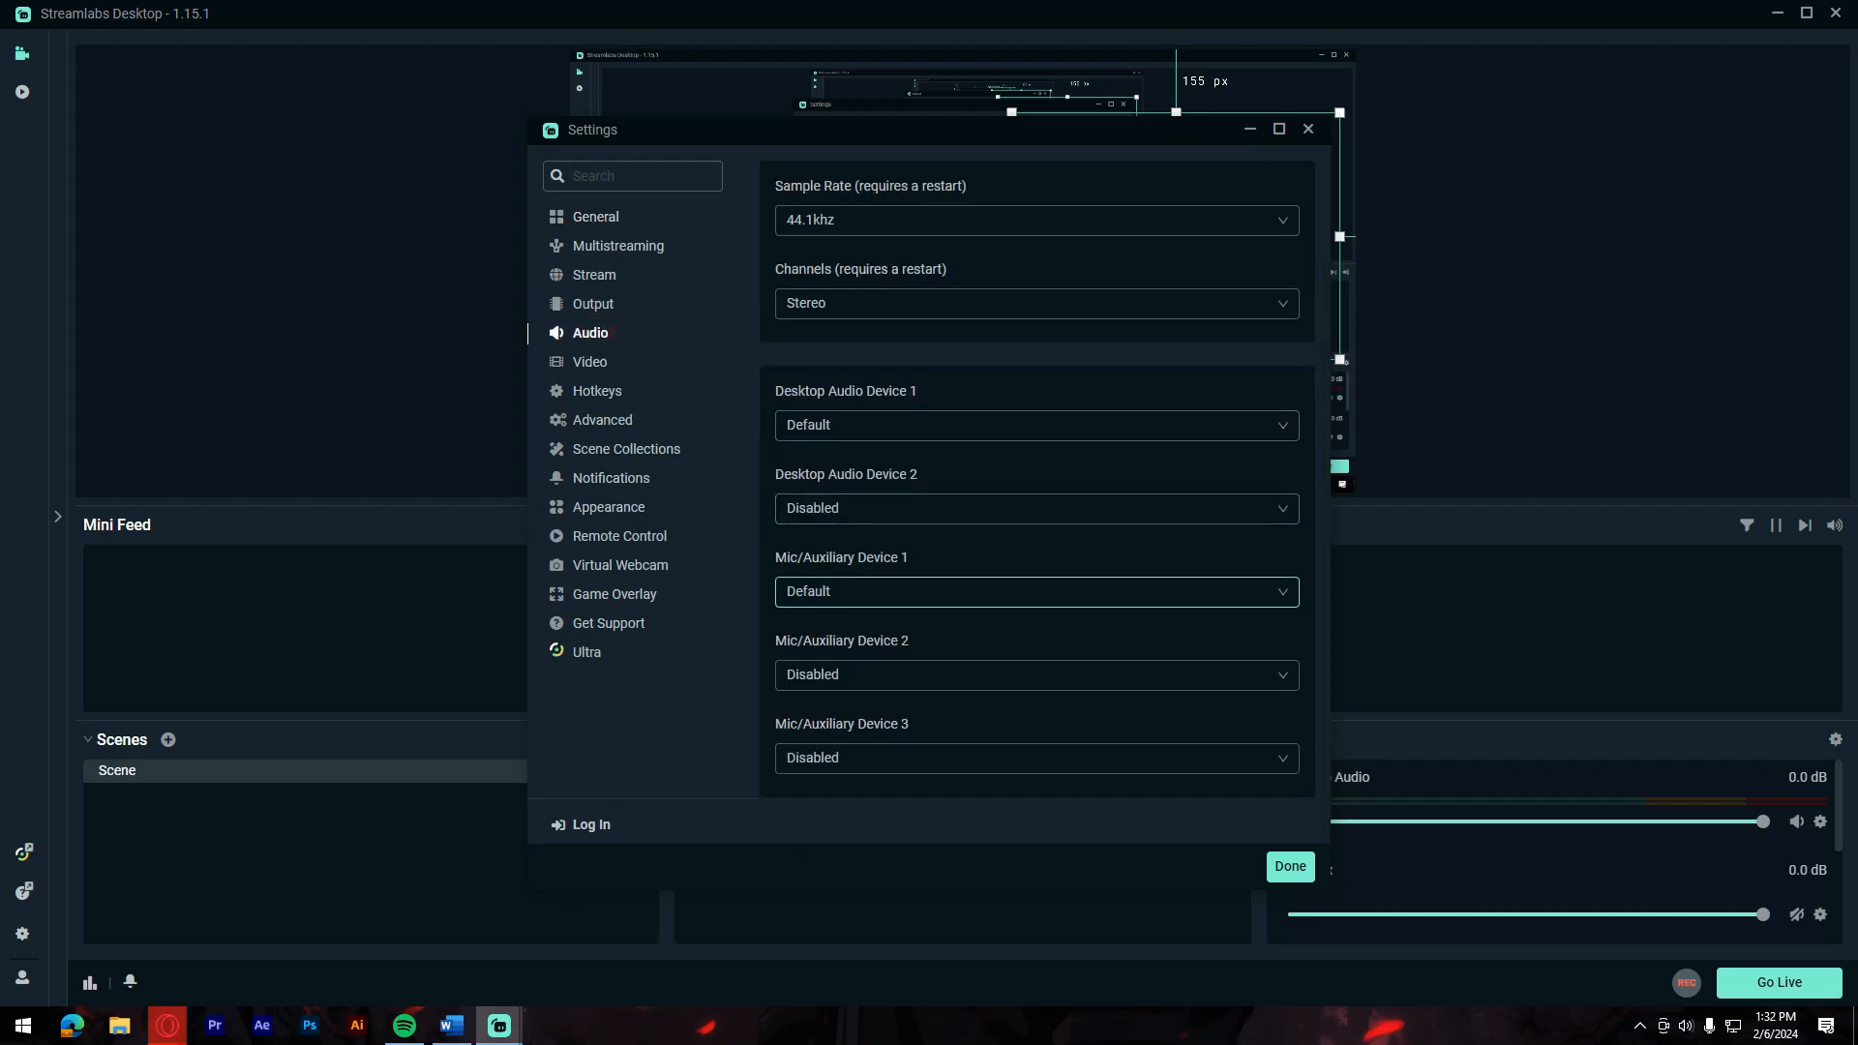
left_click(1035, 592)
left_click(922, 692)
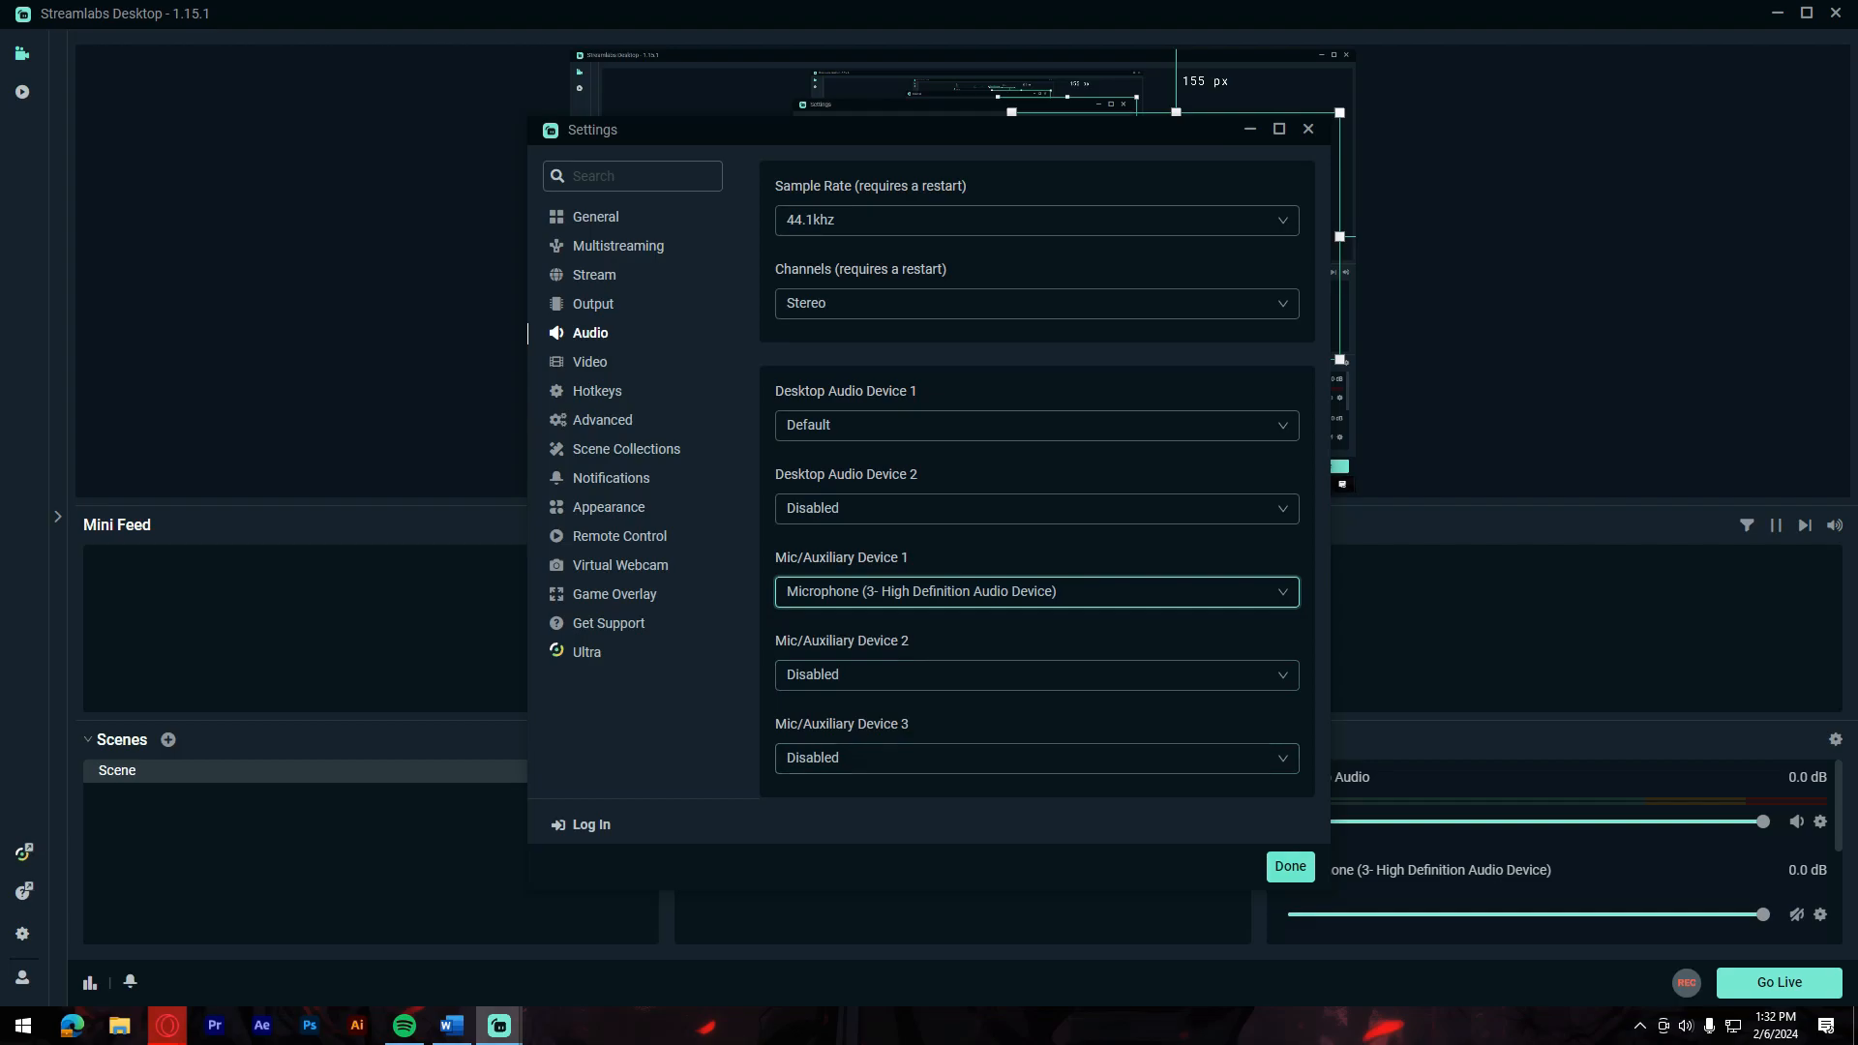
left_click(1290, 866)
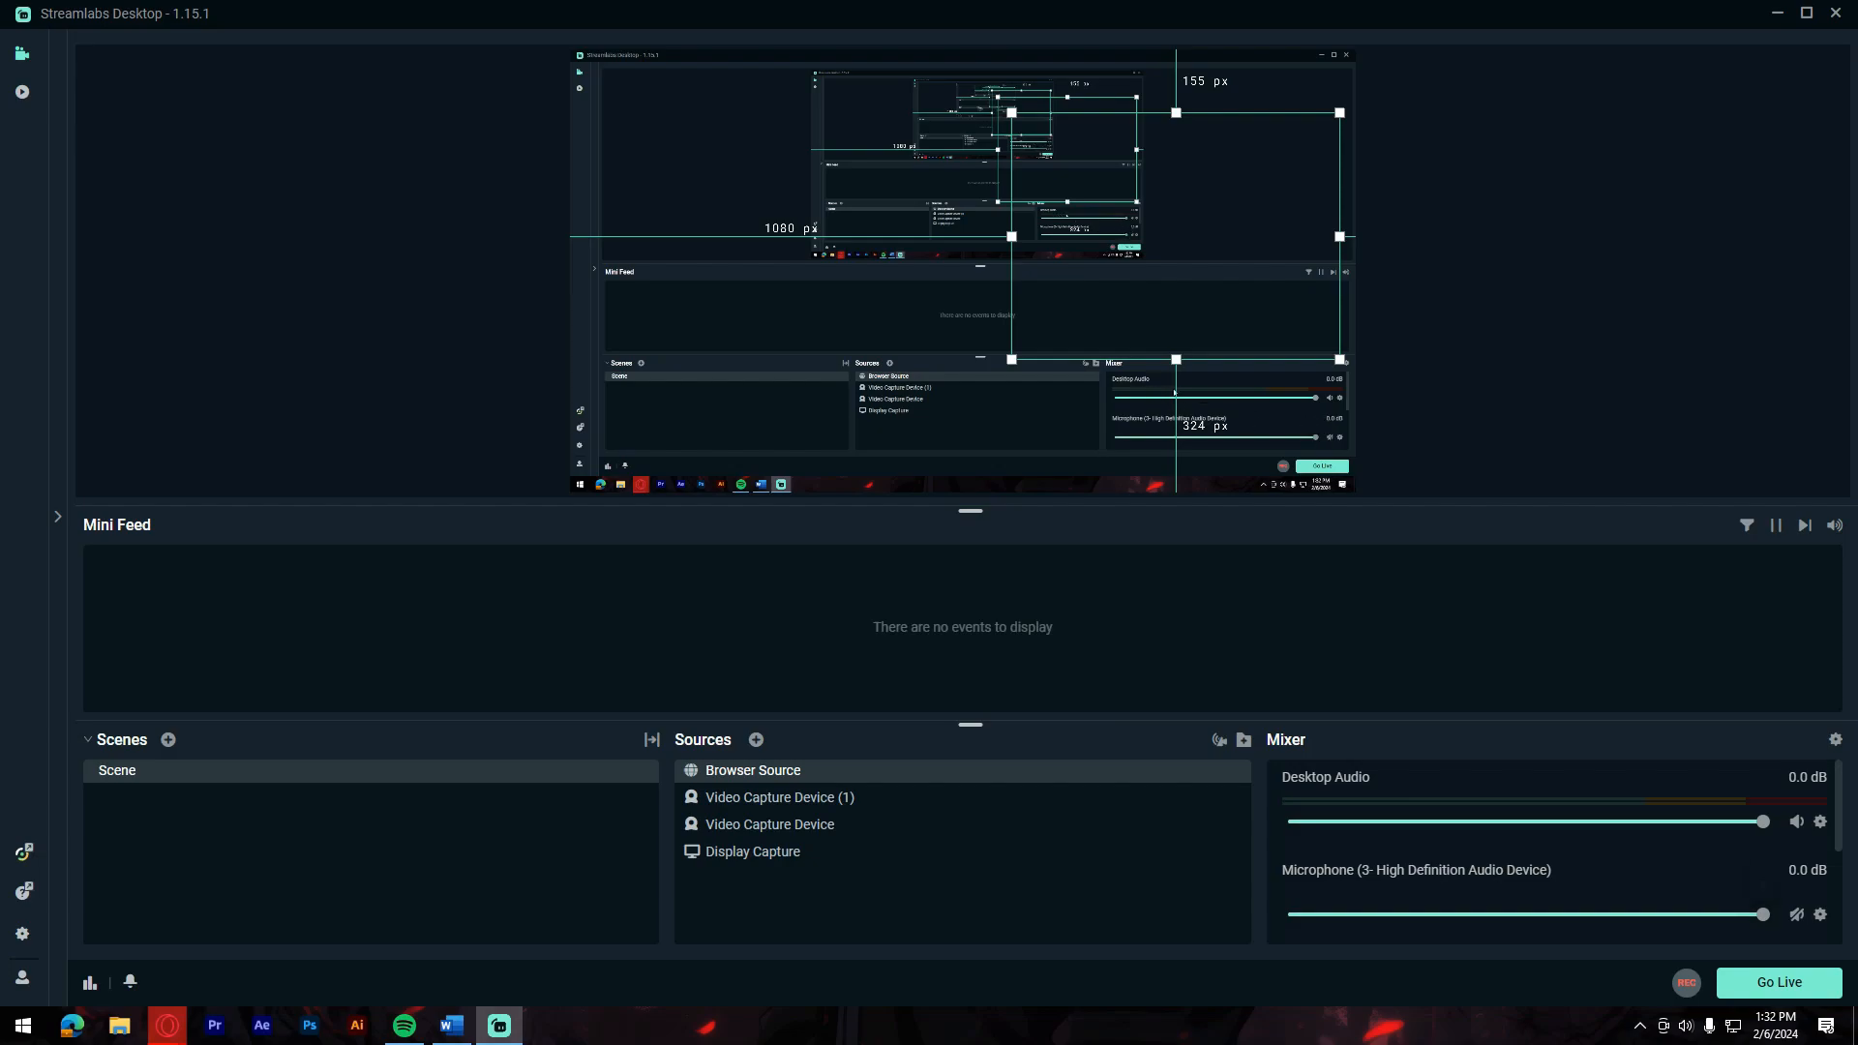
Step: Unmute the microphone in the mixer and add a Noise Gate filter to it with the default settings
left_click(1796, 914)
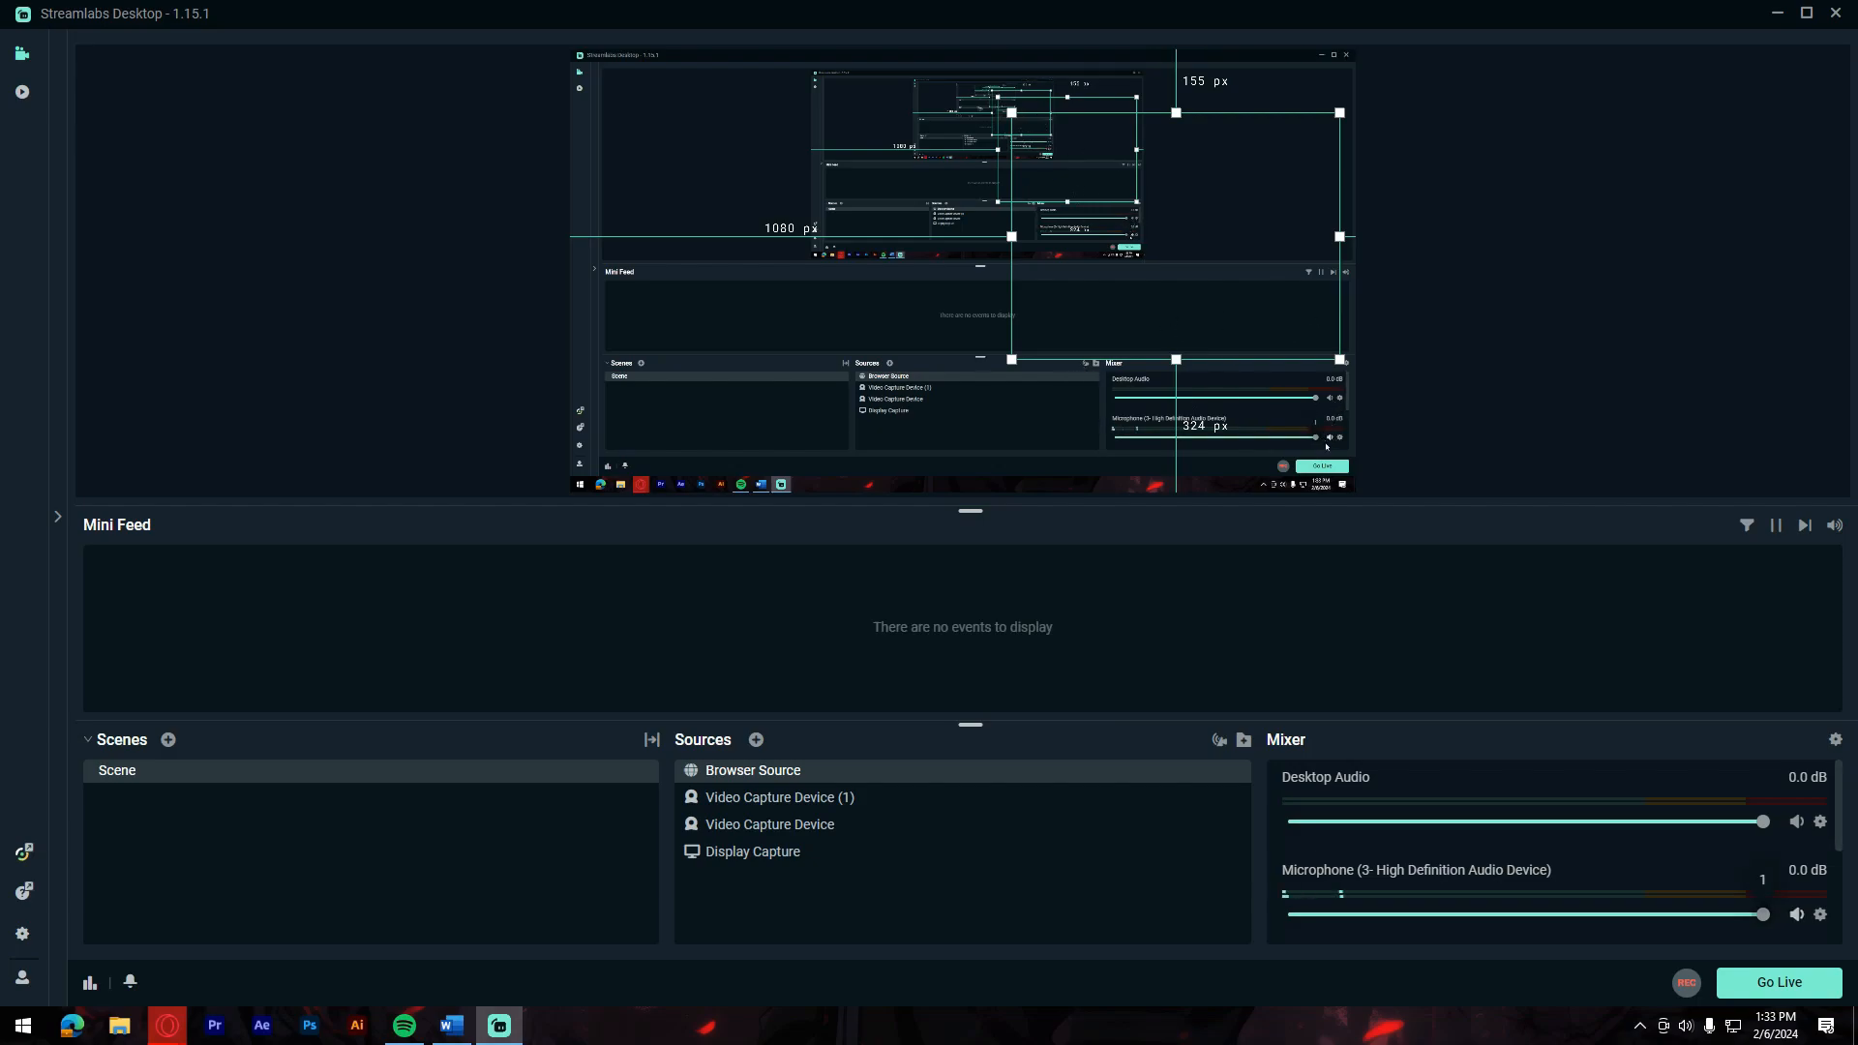
right_click(1821, 920)
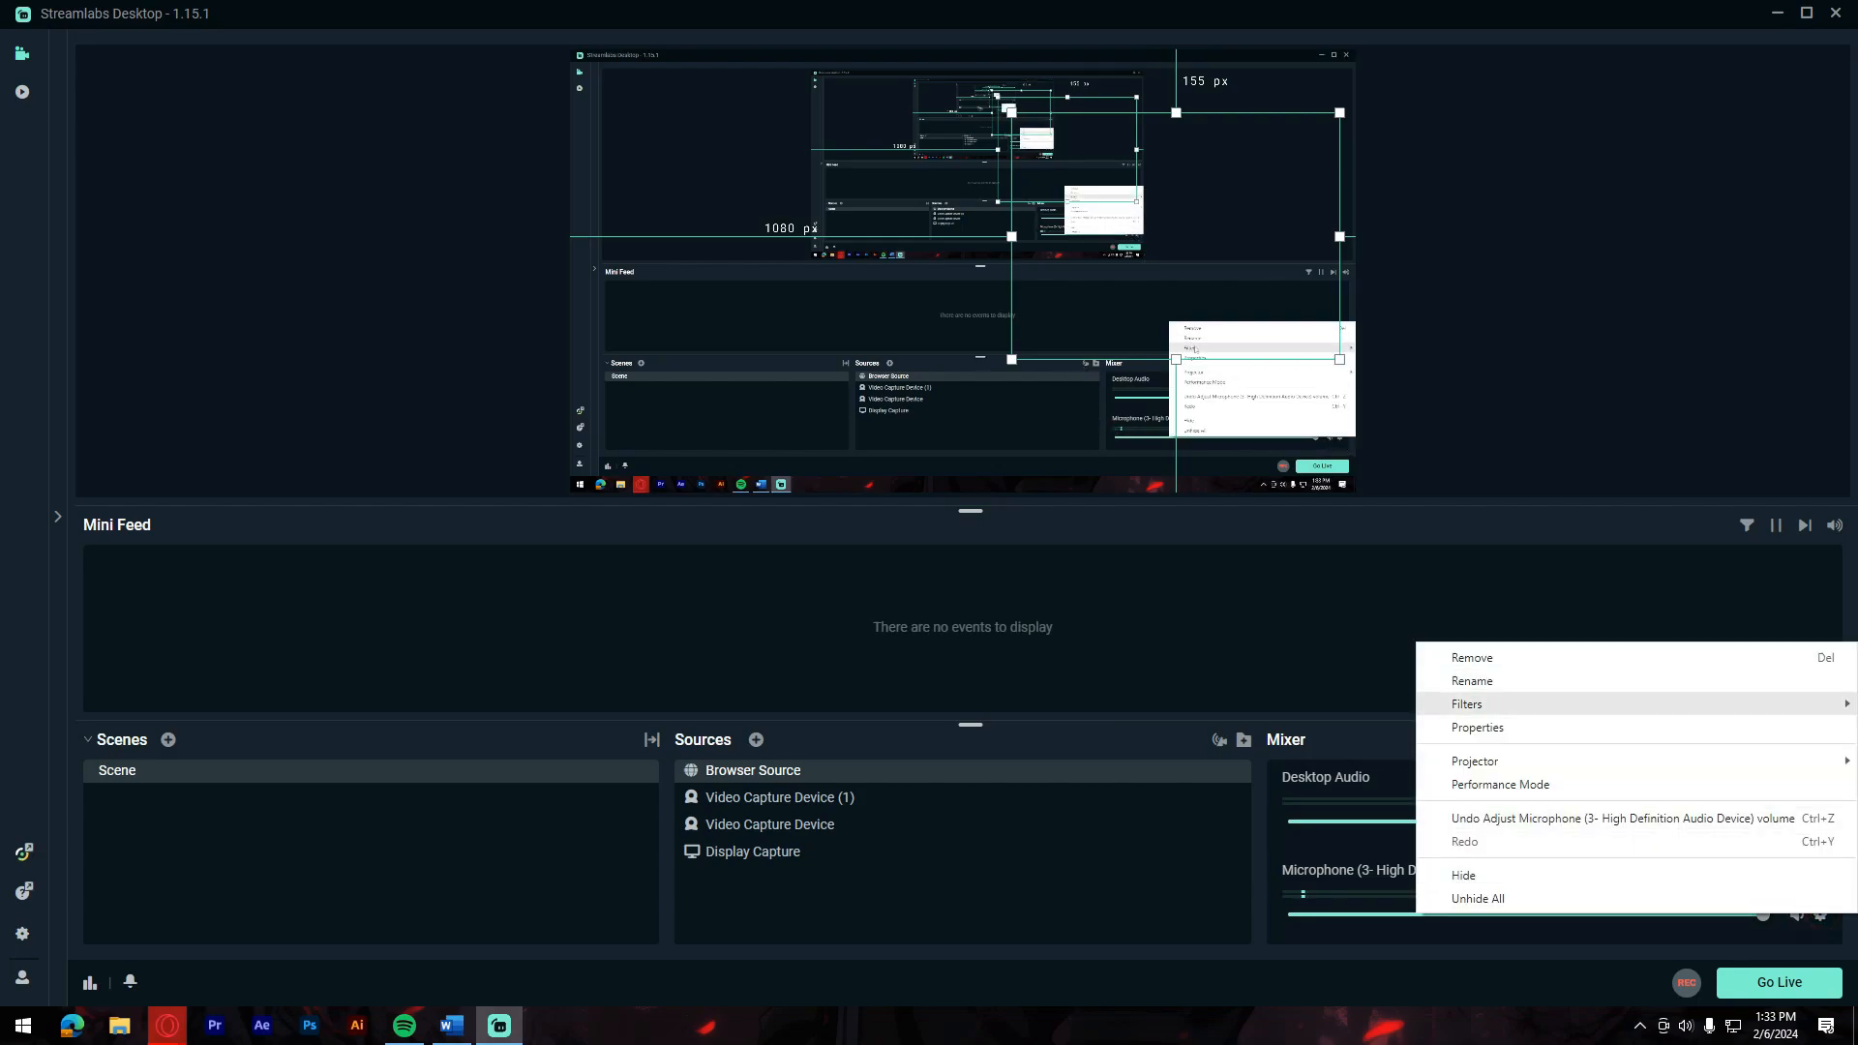
mouse_move(1461, 703)
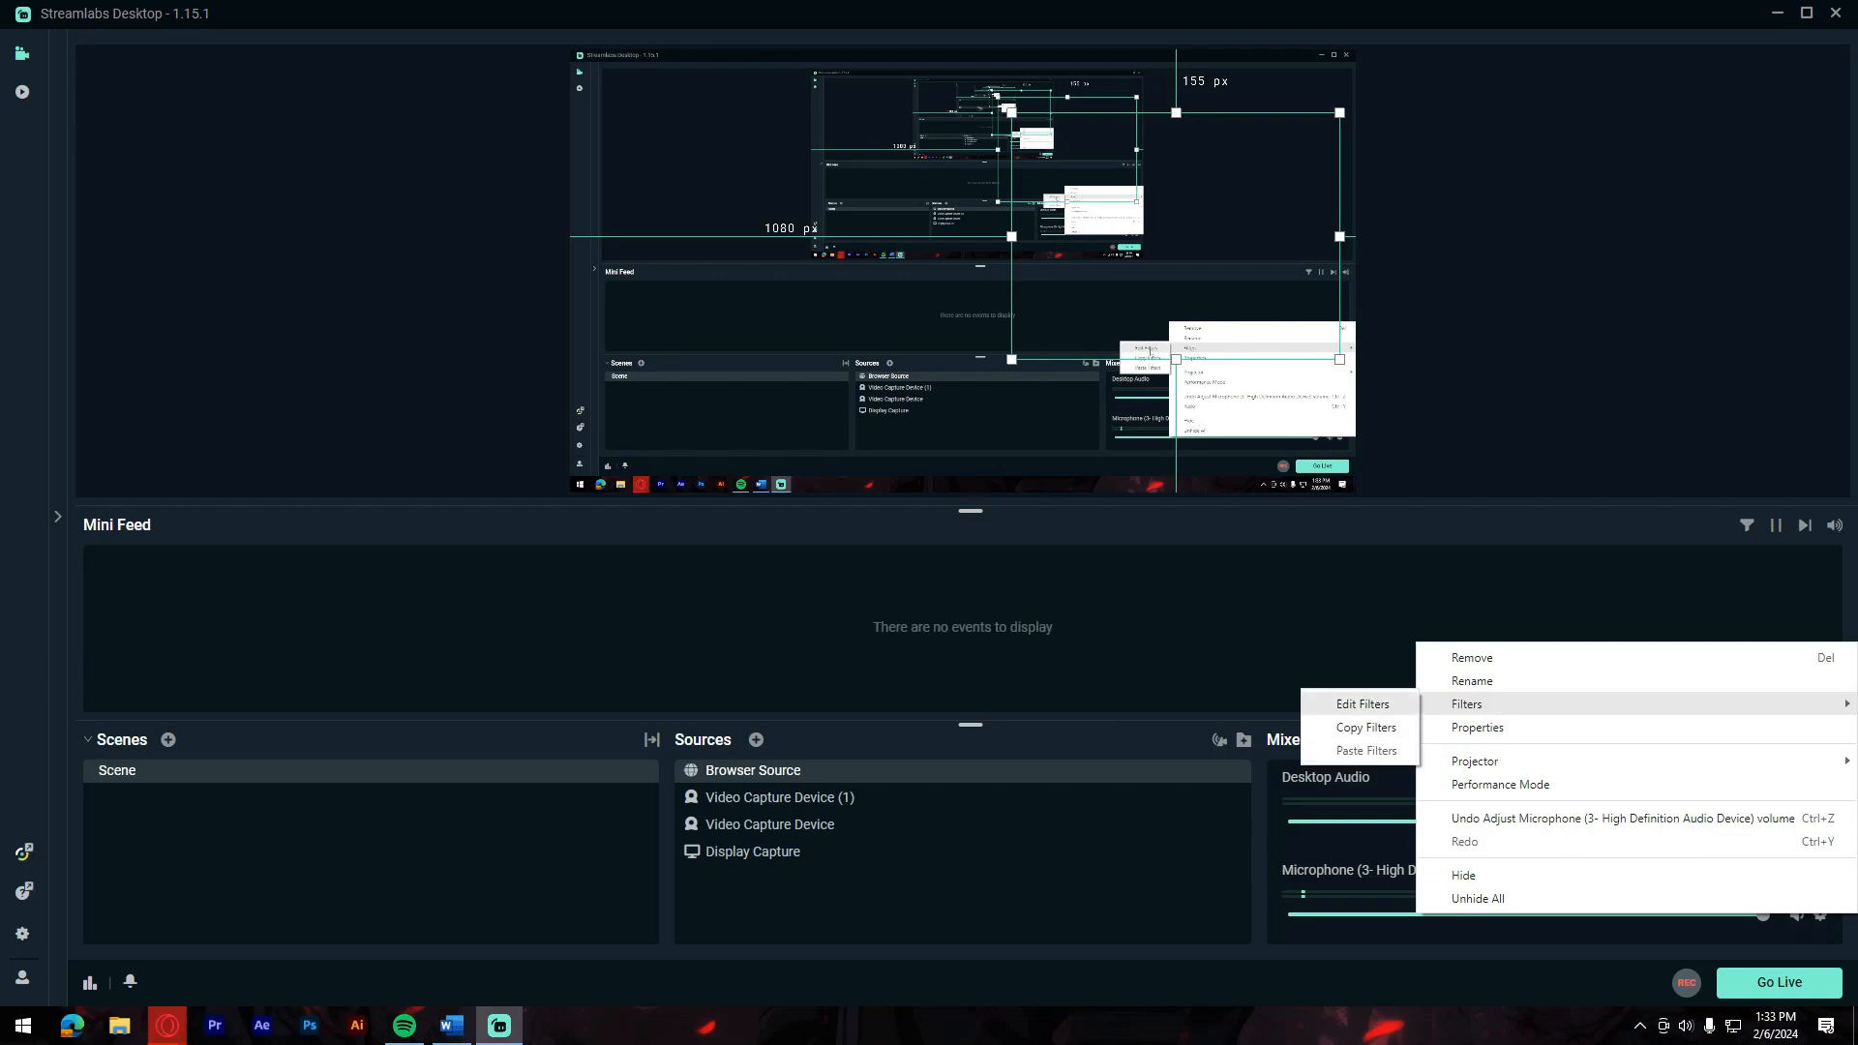
left_click(1362, 703)
left_click(597, 357)
left_click(1003, 282)
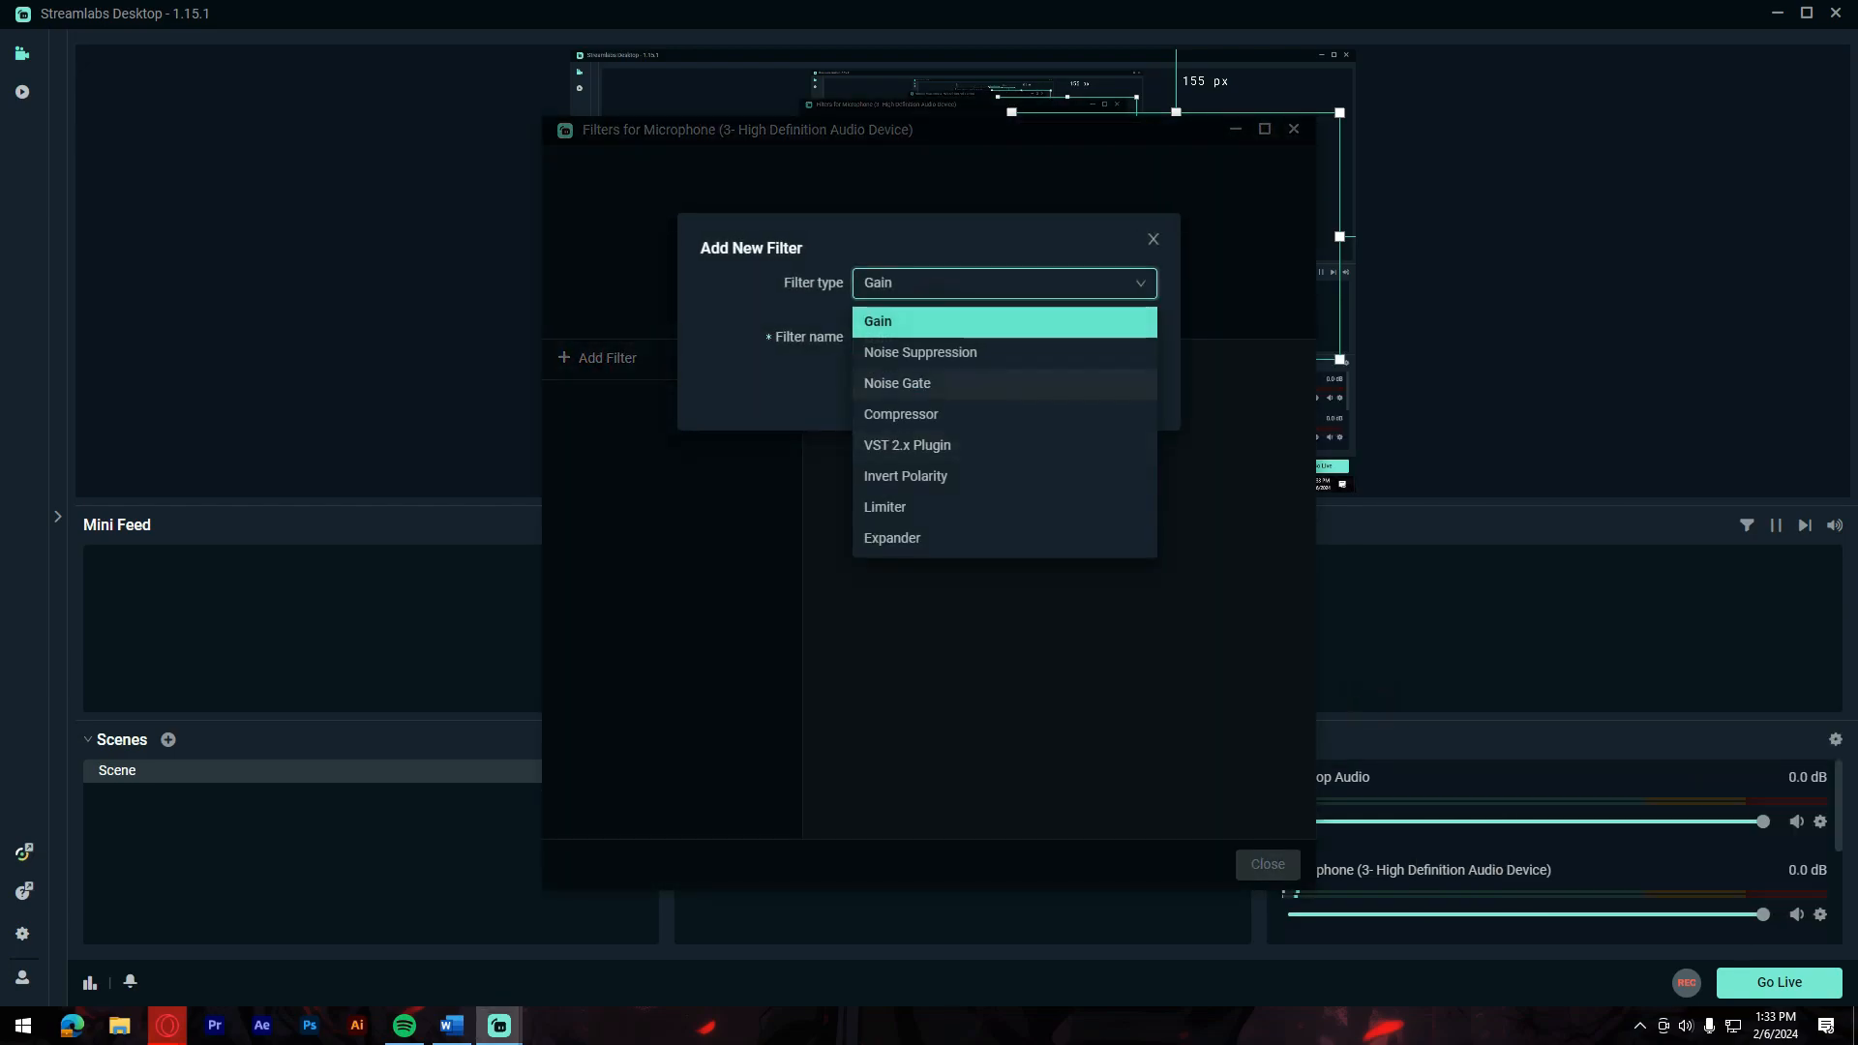
left_click(897, 384)
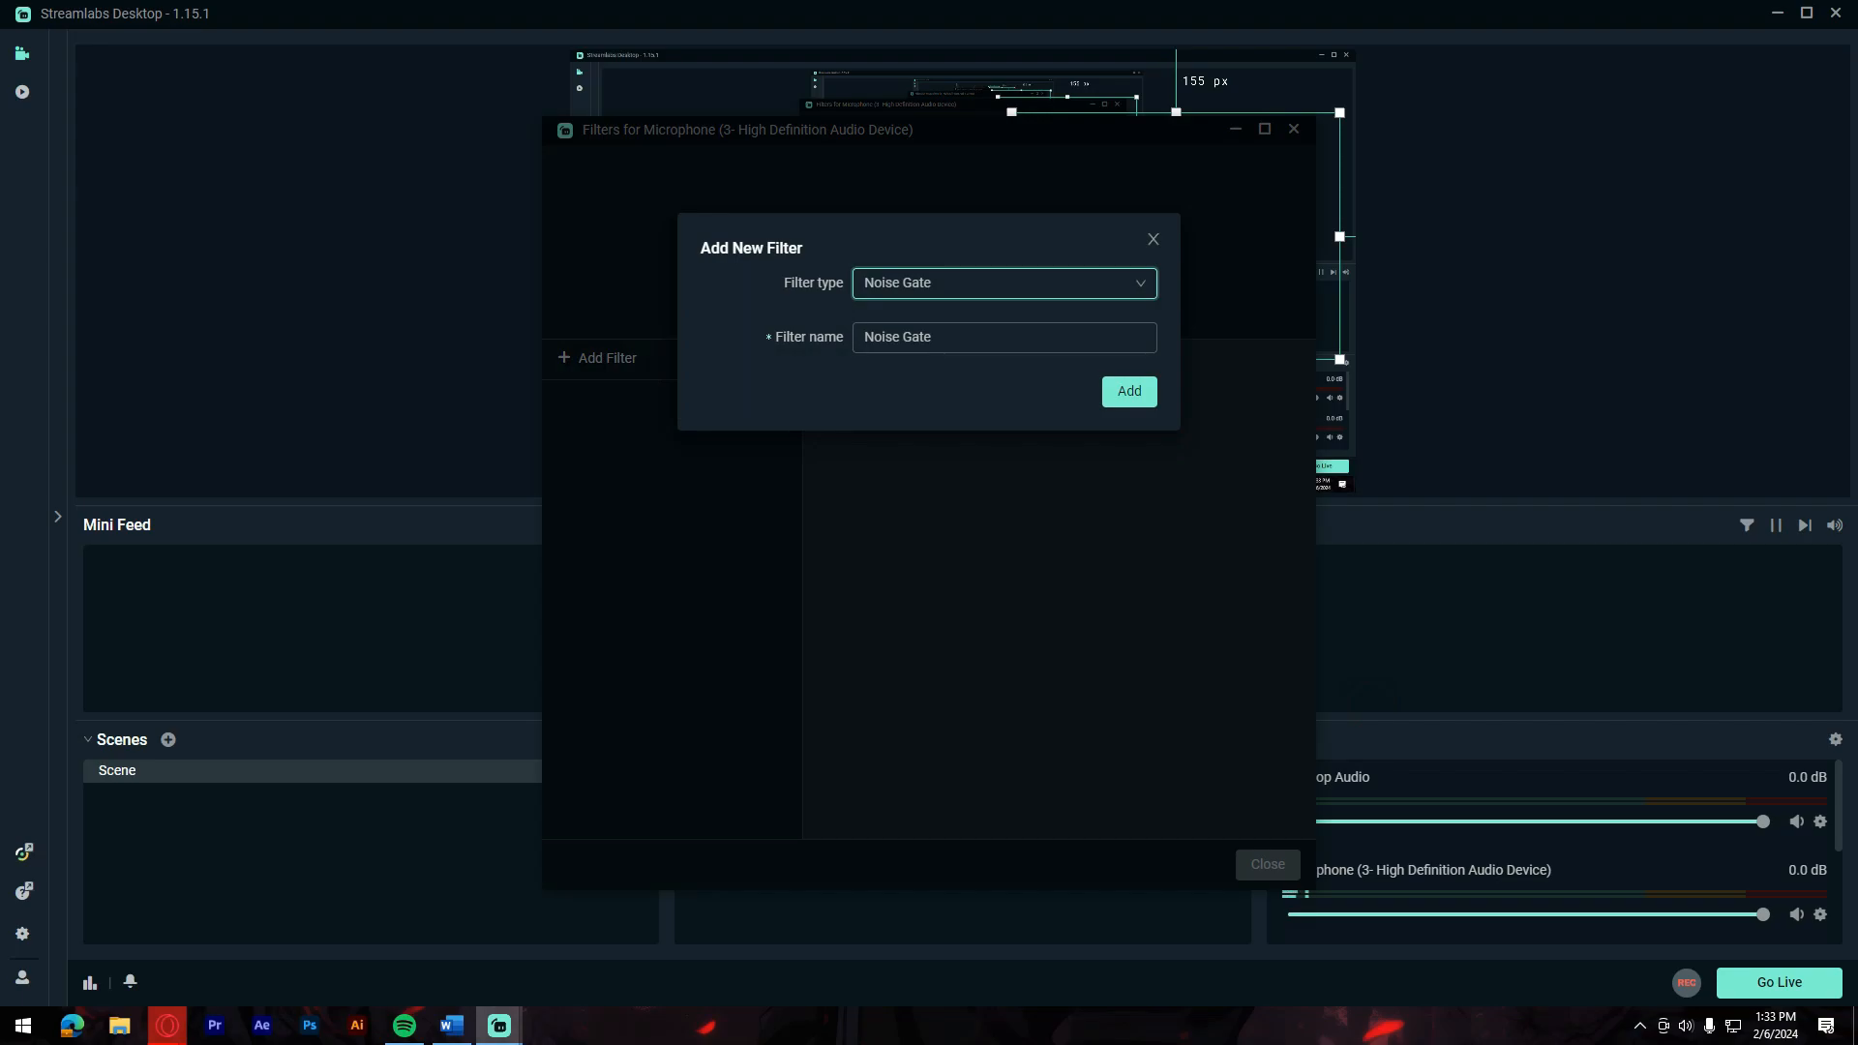
left_click(1129, 391)
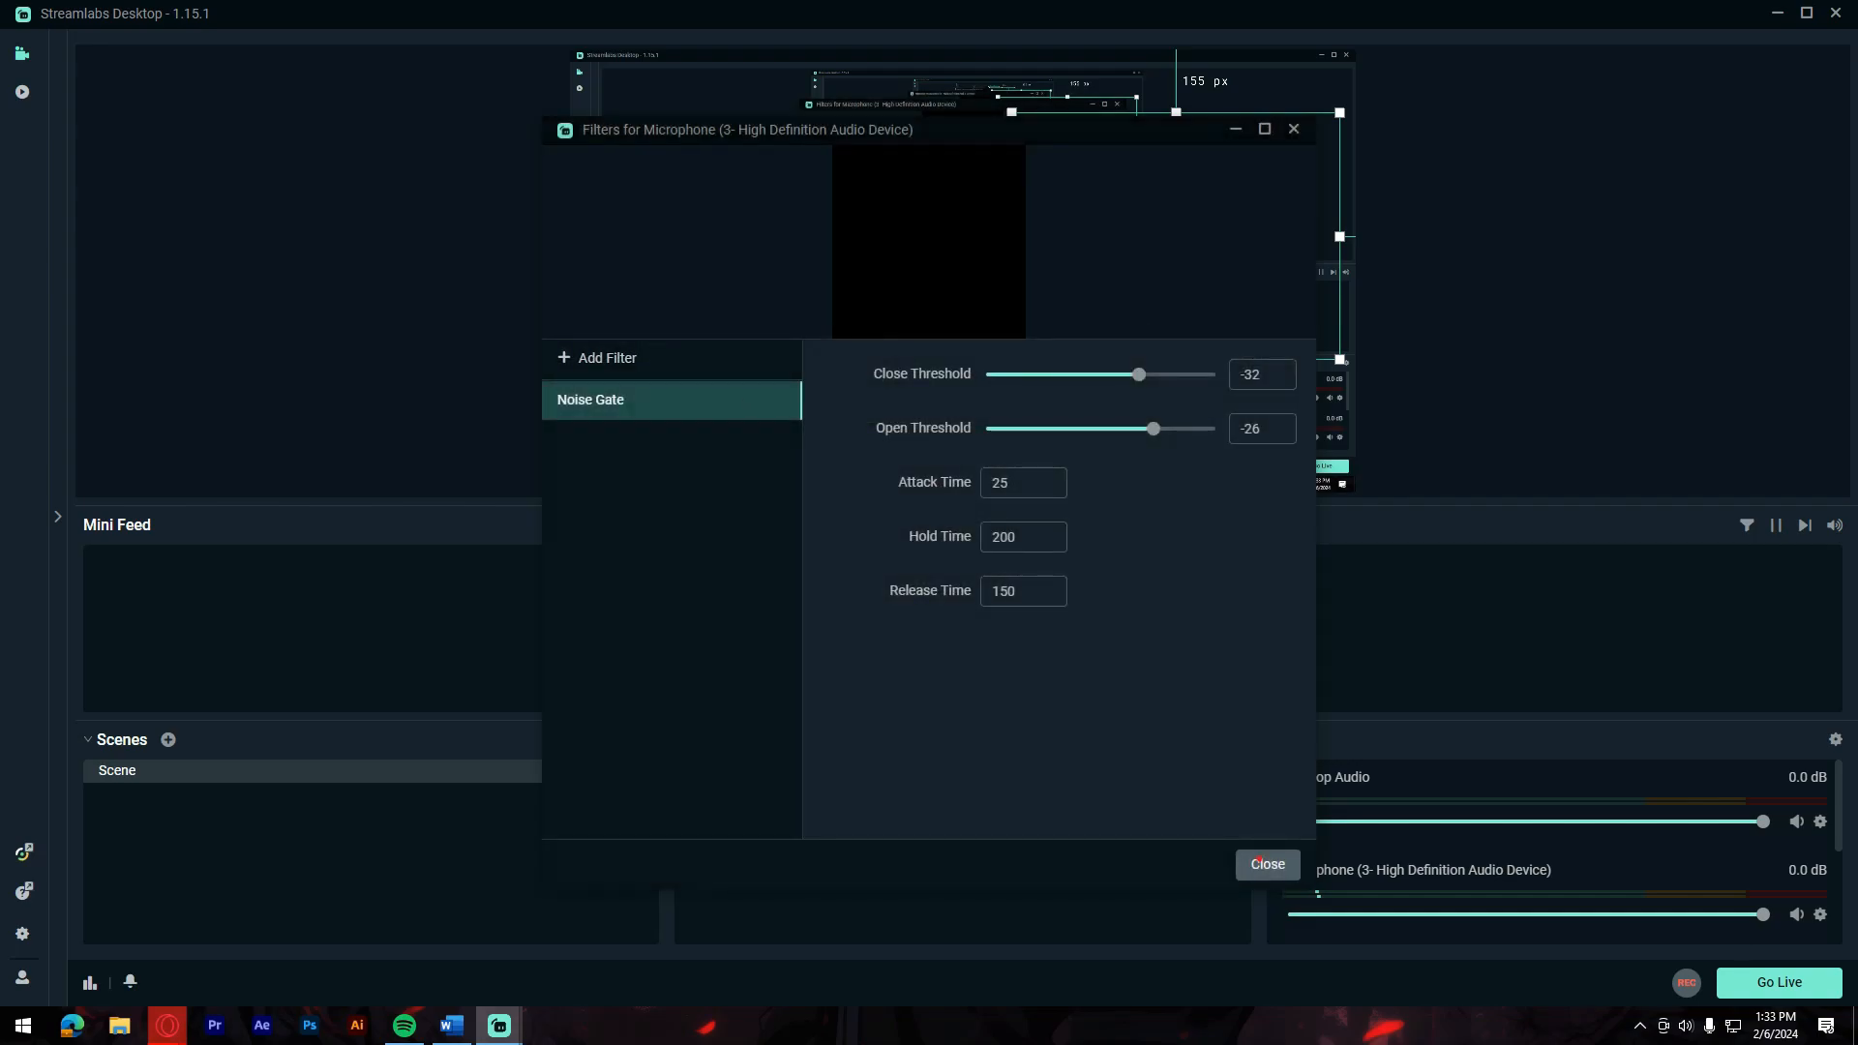
left_click(1267, 864)
Step: Lower the microphone's mixer volume to 0.74 (-9.4 dB)
mouse_move(1764, 915)
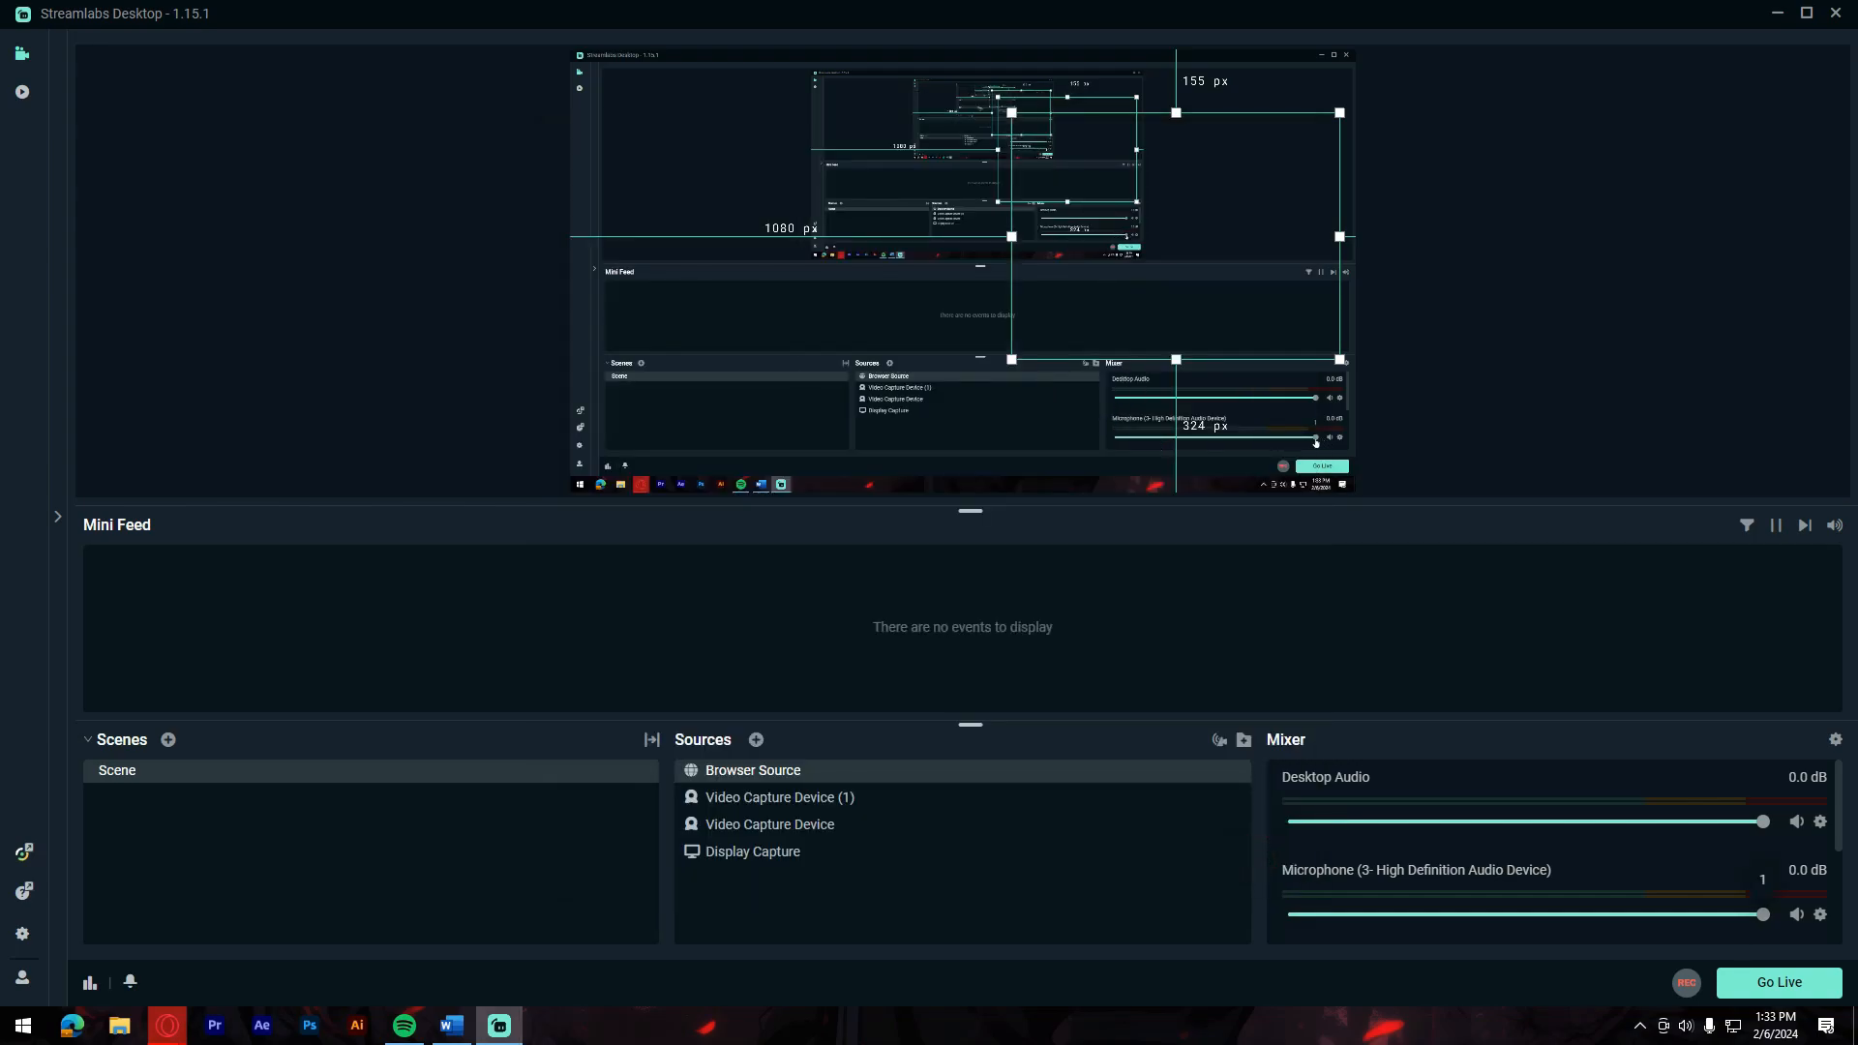
mouse_move(1763, 916)
left_mouse_down()
mouse_move(1614, 916)
mouse_move(1763, 916)
left_mouse_up()
left_click_drag(1763, 915, 1639, 916)
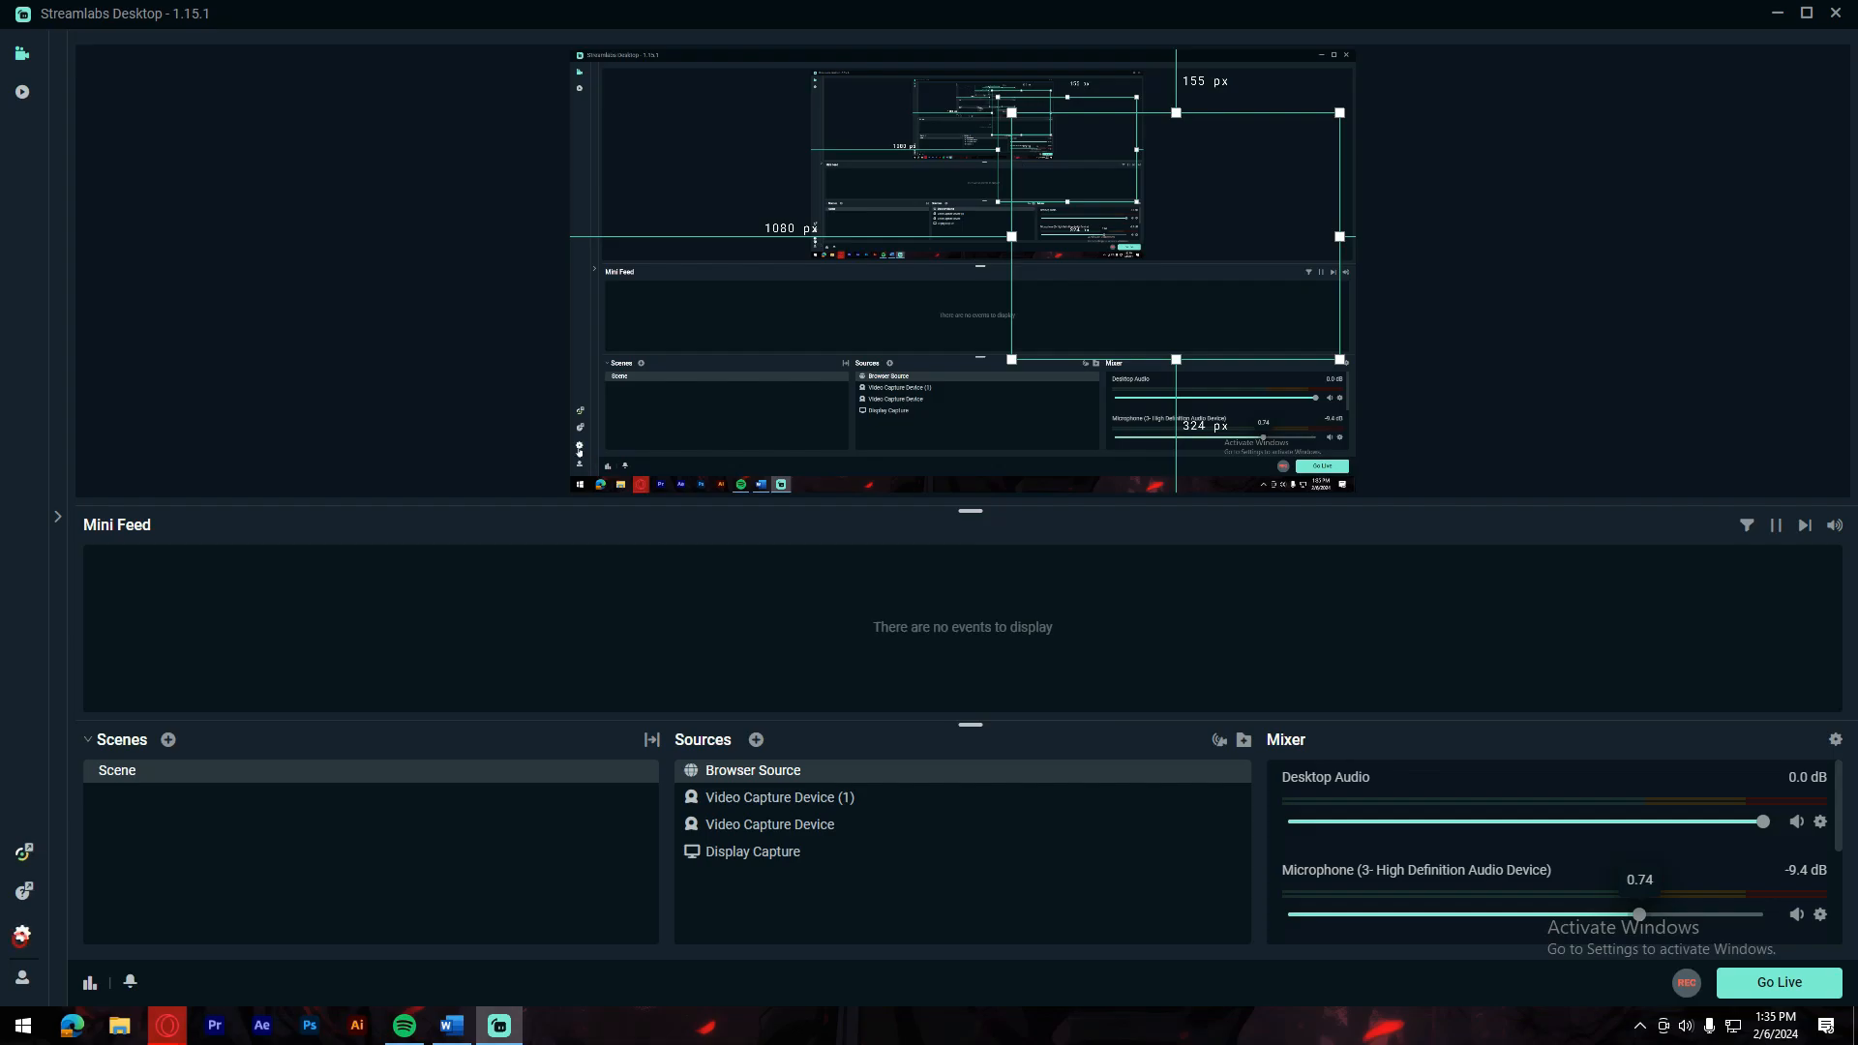
Step: Open the Stream settings and set the stream type to Streaming Services
left_click(22, 934)
left_click(595, 274)
left_click(862, 220)
left_click(849, 289)
left_click(880, 221)
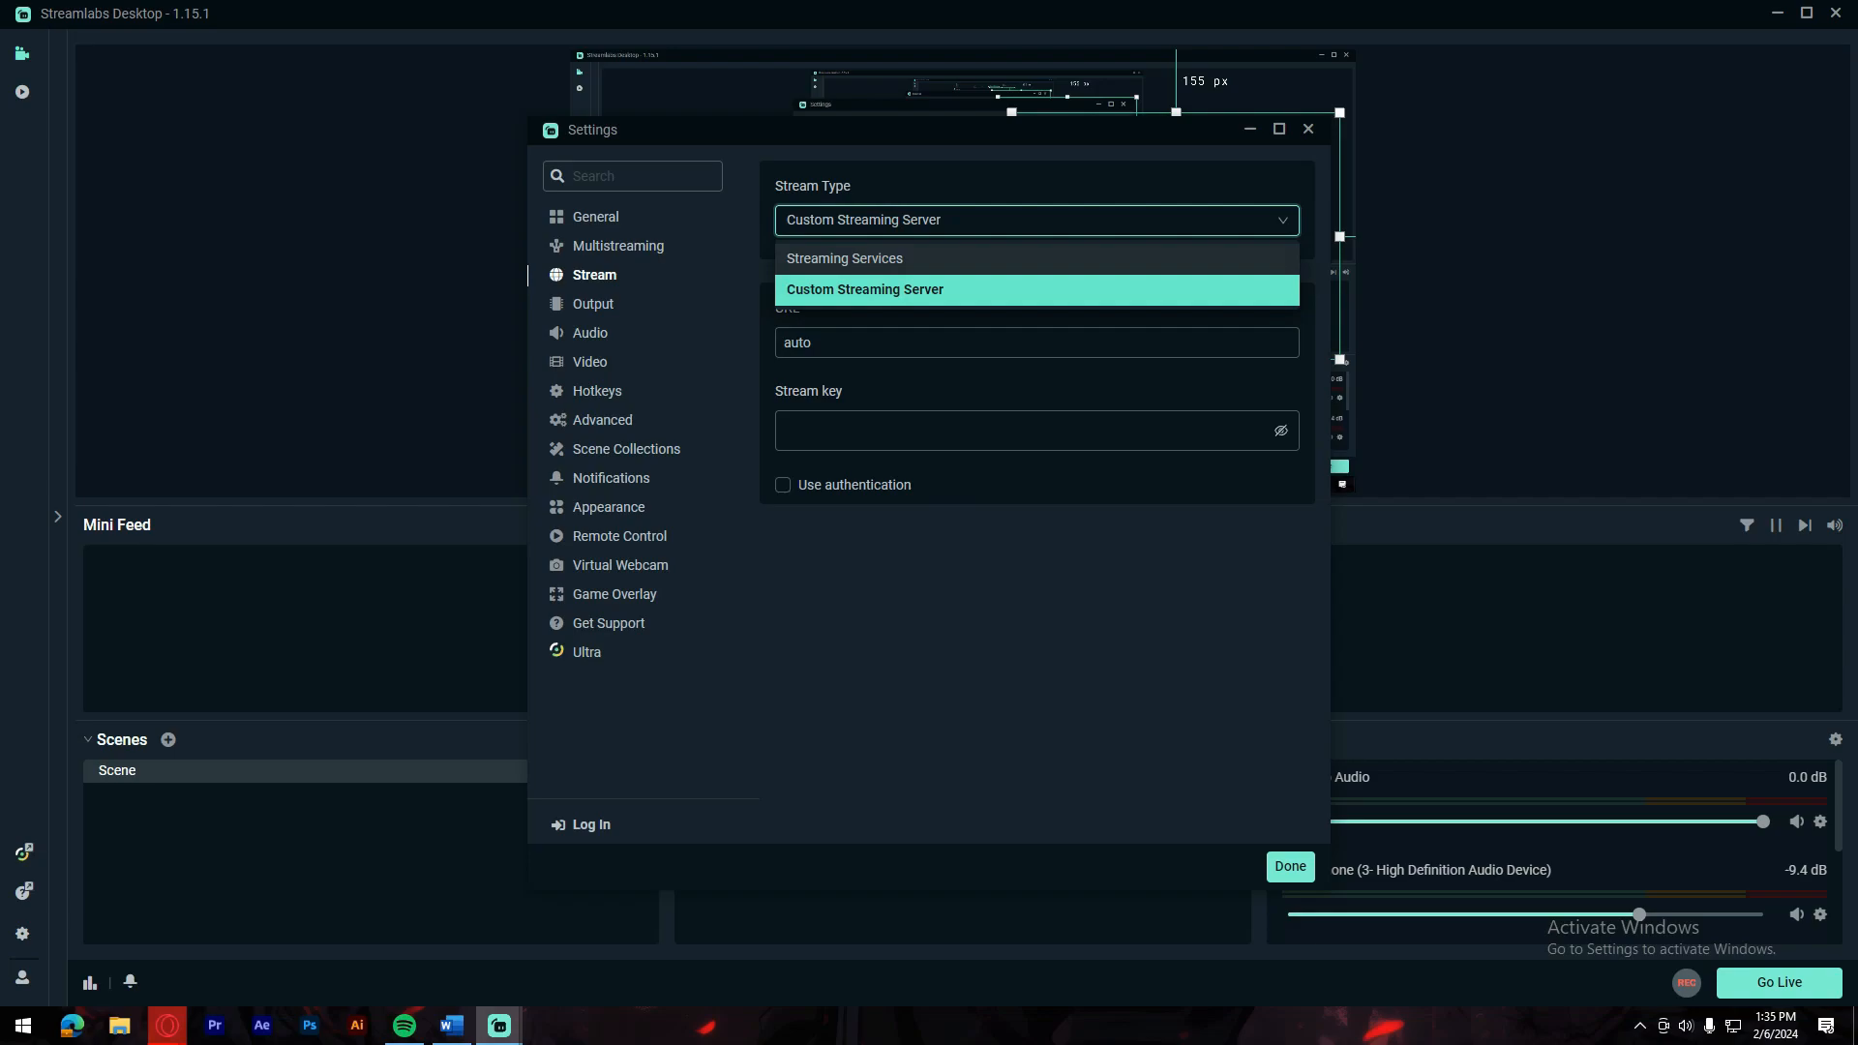
left_click(843, 258)
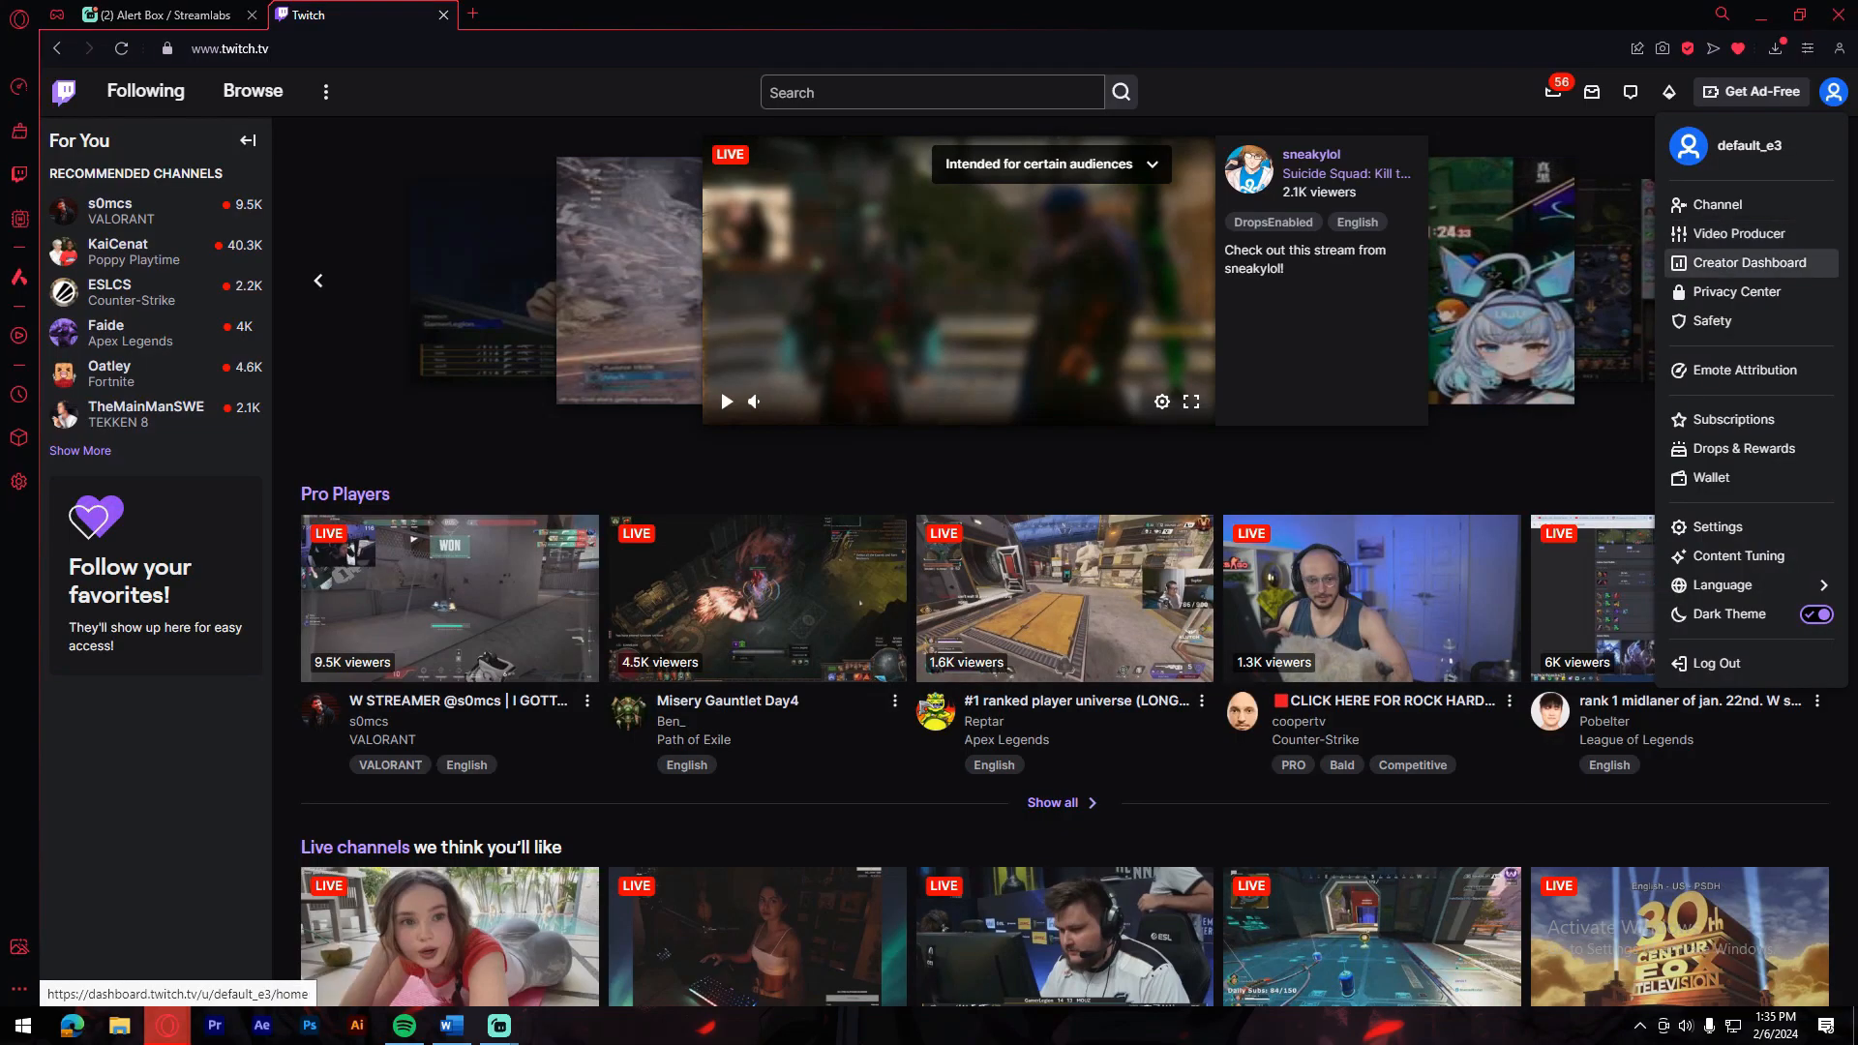
Step: Open the stream settings in the Twitch Creator Dashboard and copy the primary stream key
left_click(1750, 263)
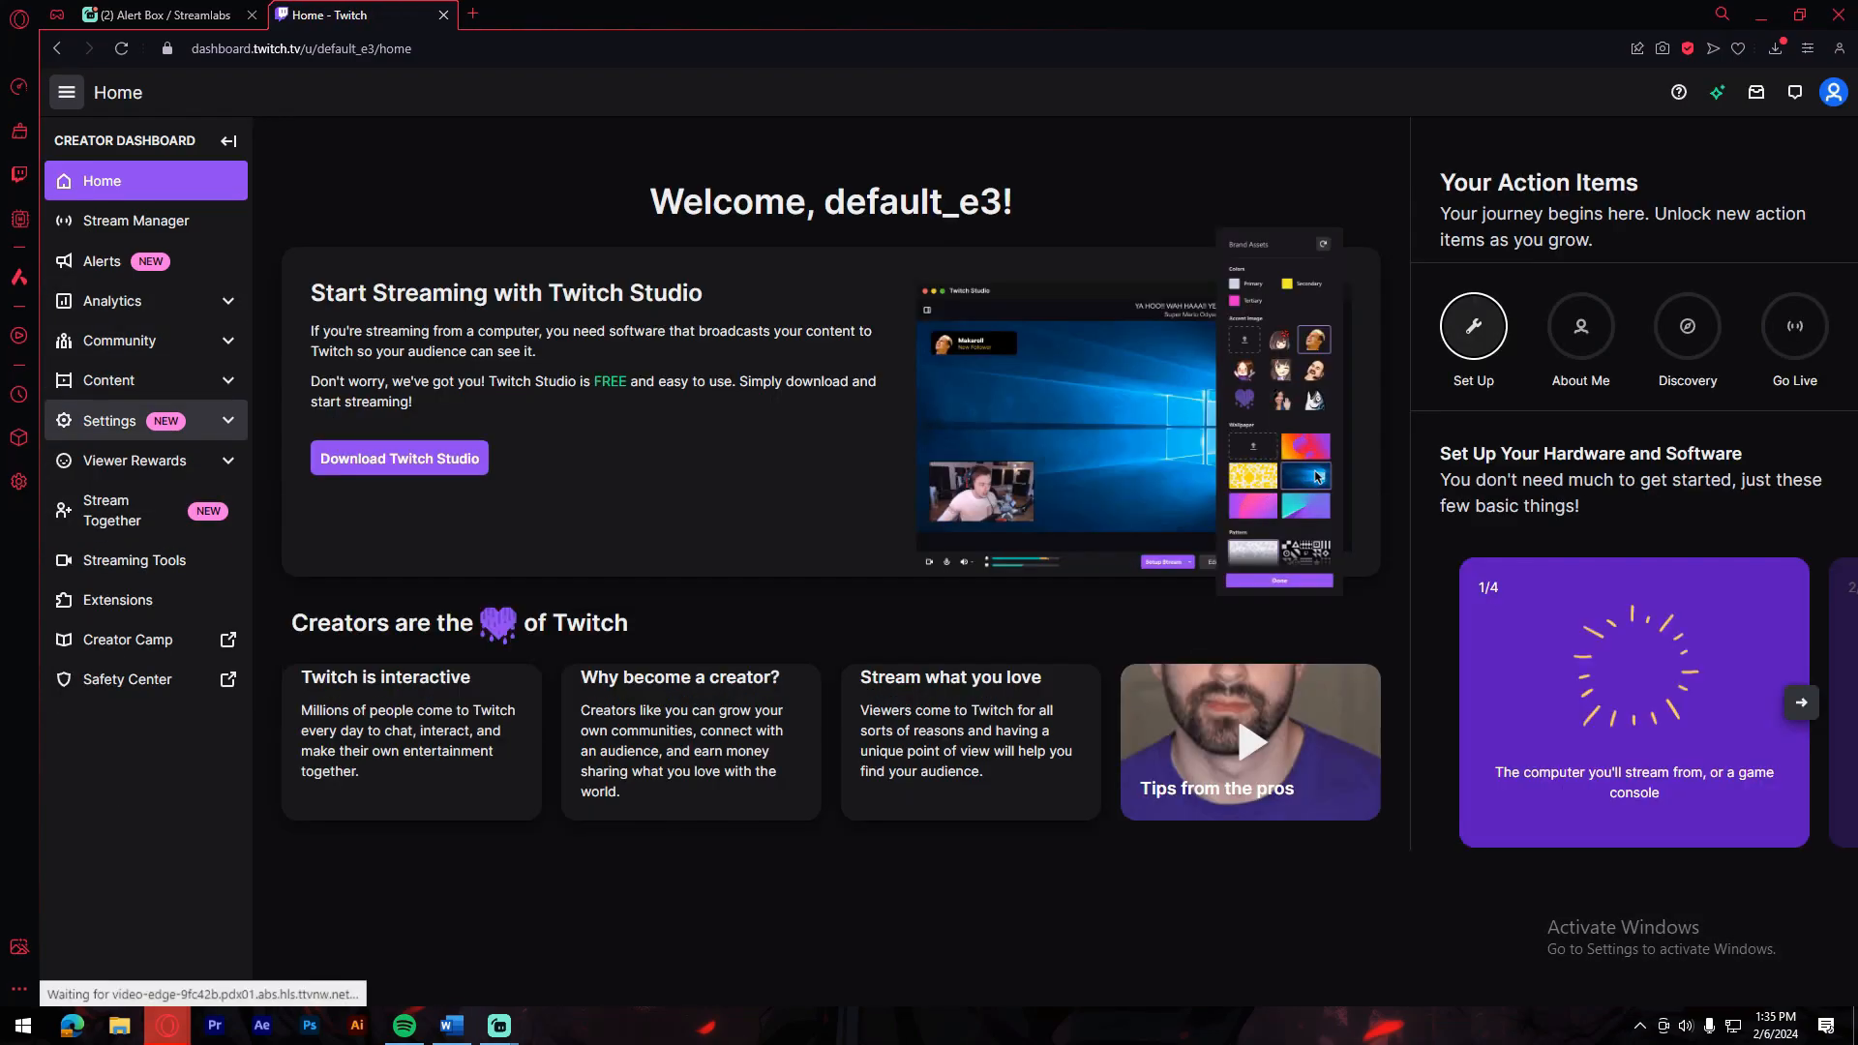
left_click(145, 420)
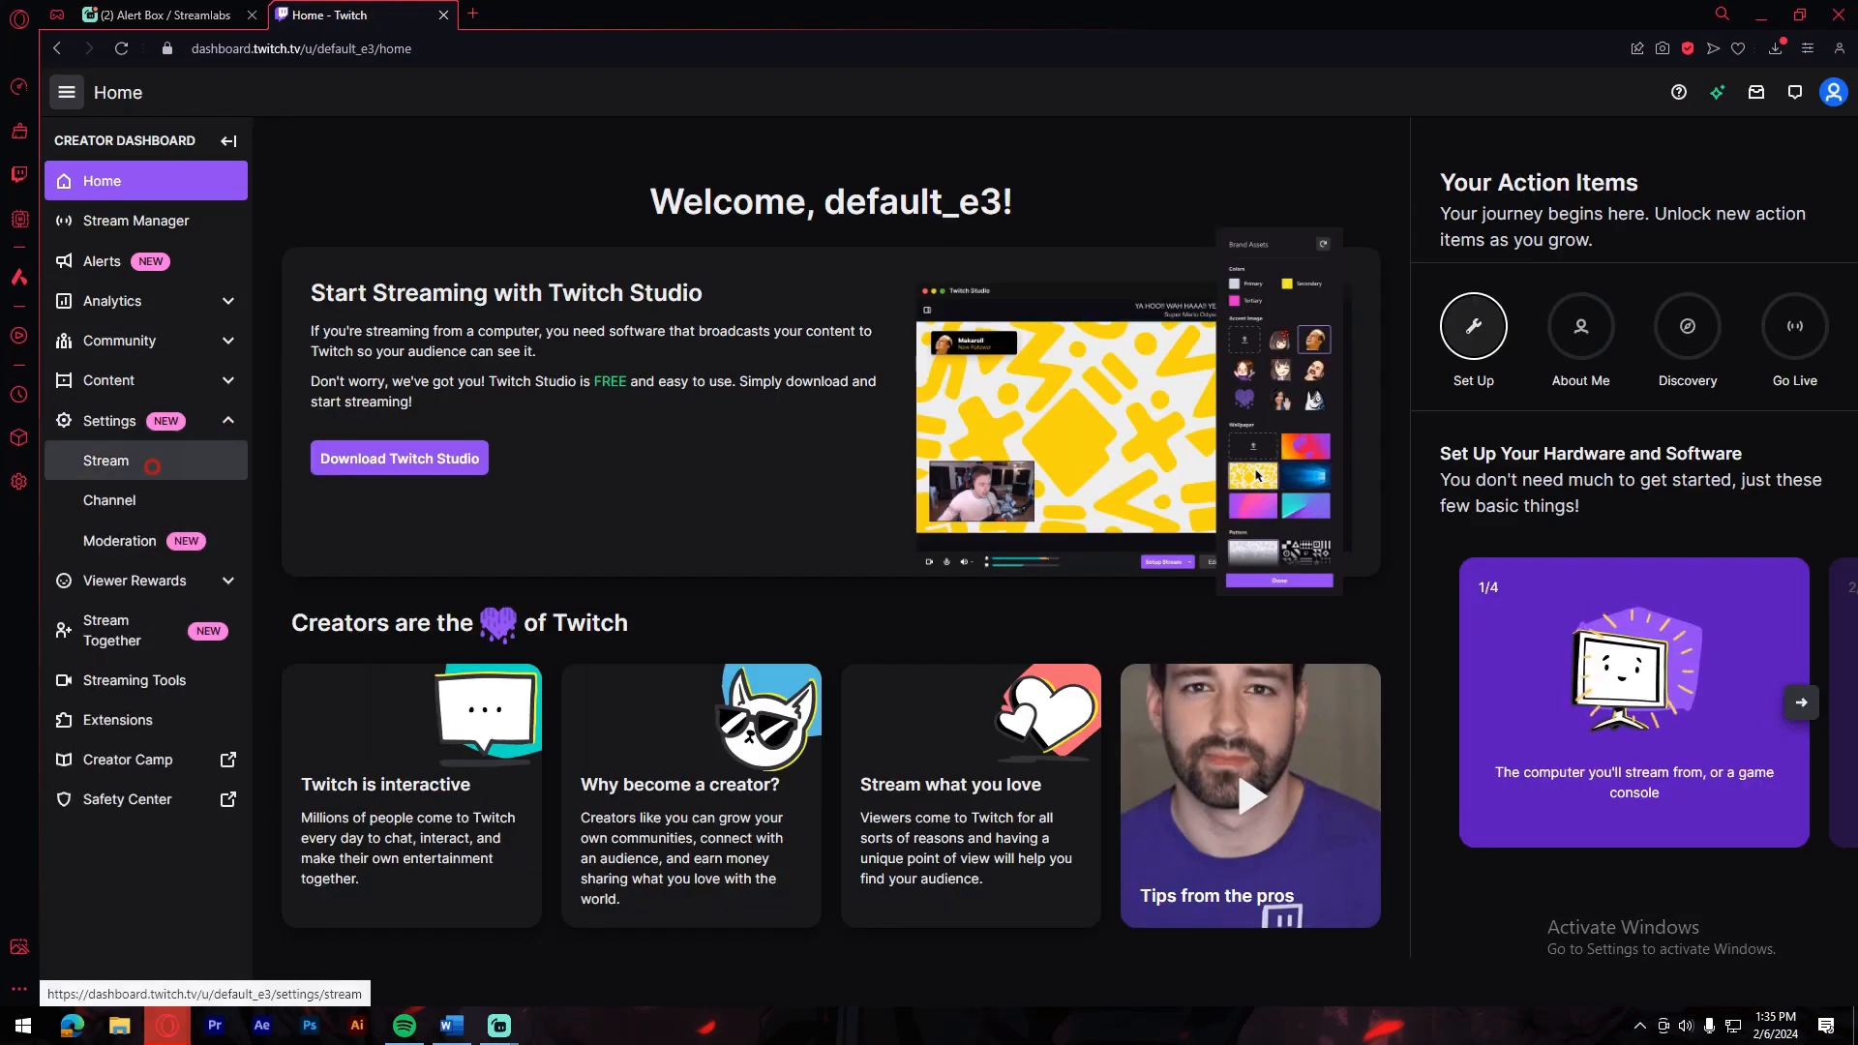
left_click(152, 464)
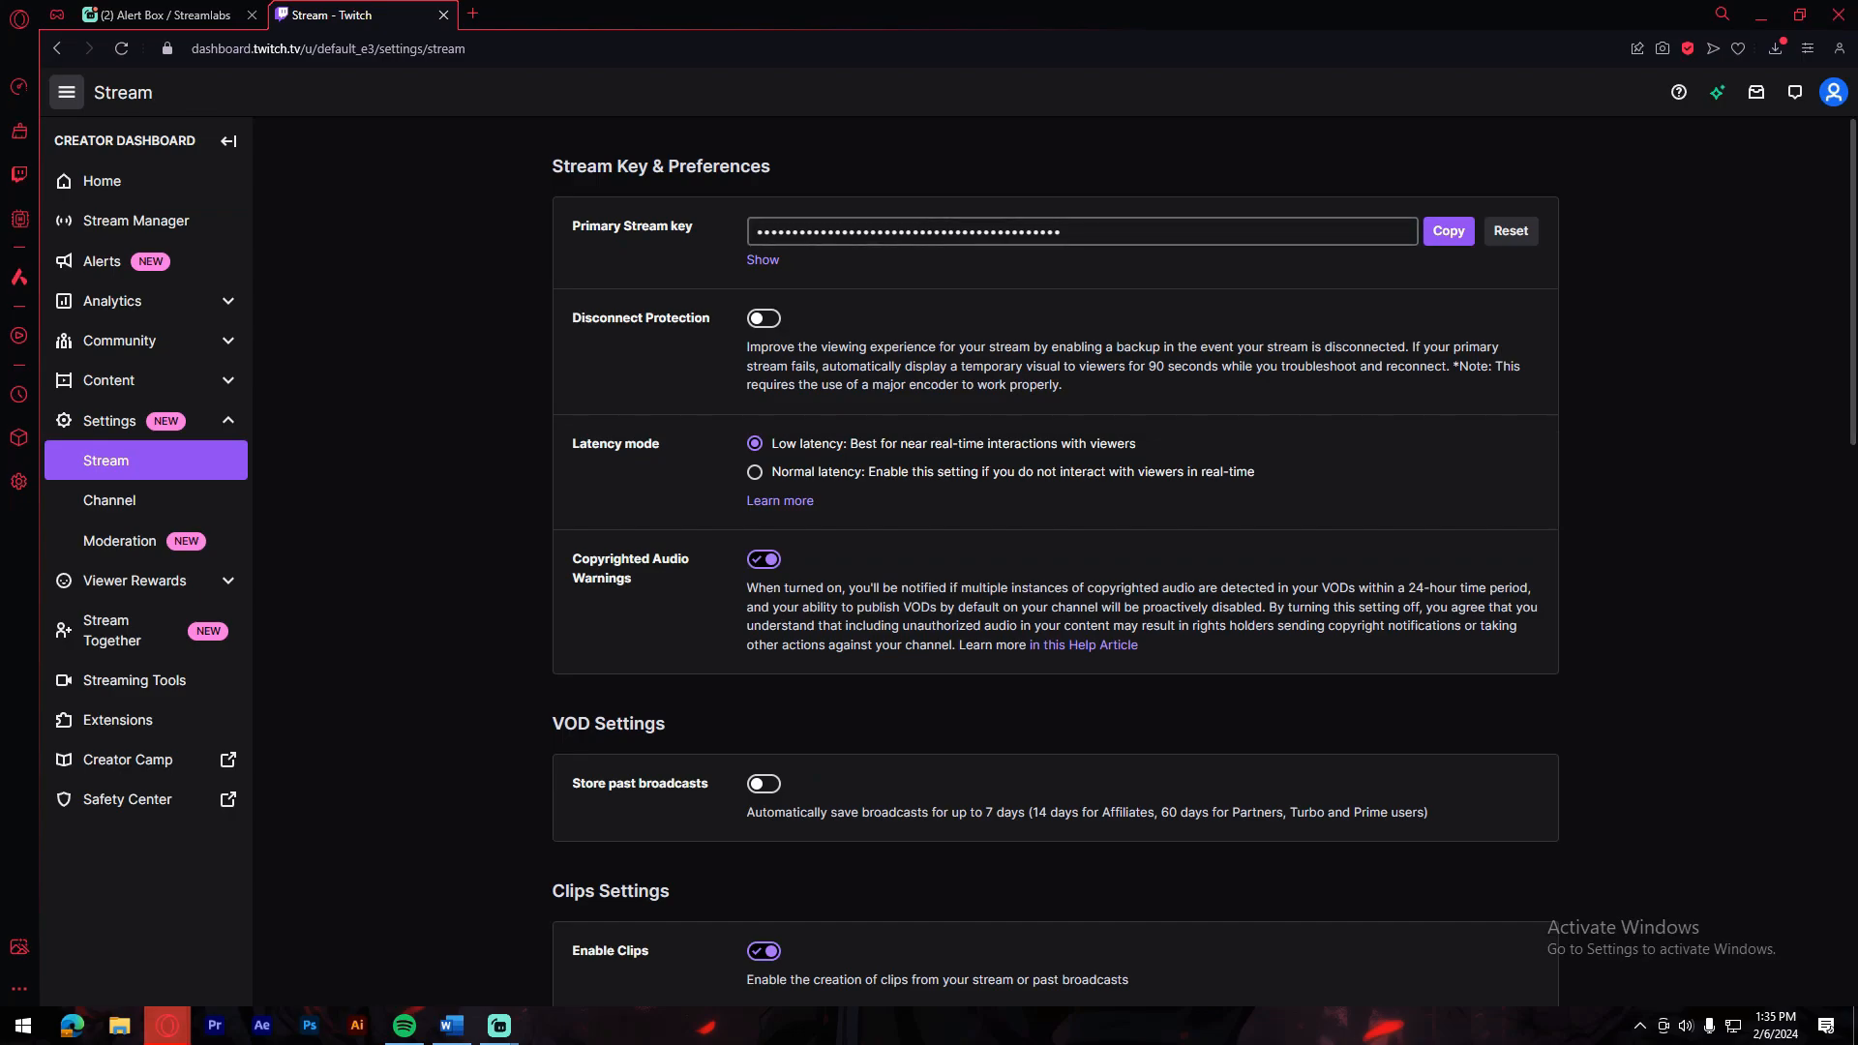
left_click(1449, 230)
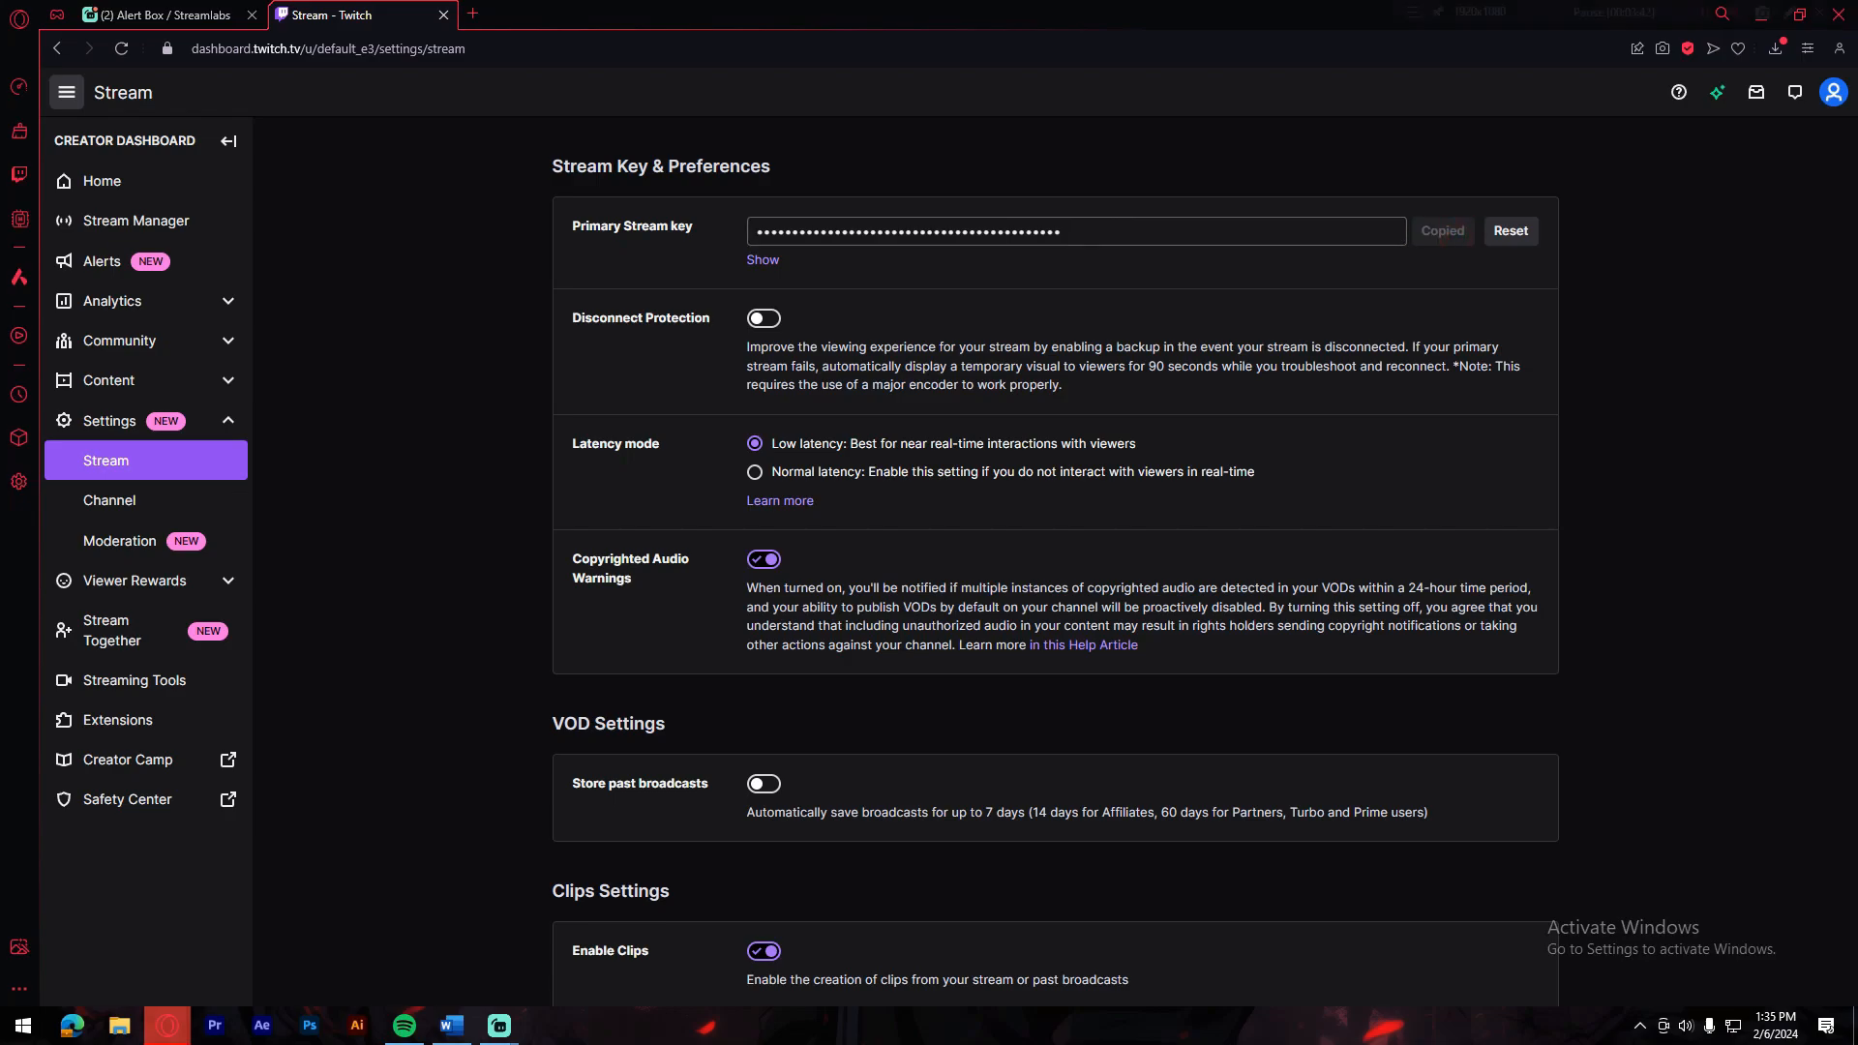
Step: Switch back to Streamlabs Desktop, keep Streaming Services as the stream type and paste the Twitch stream key
key("alt+Tab")
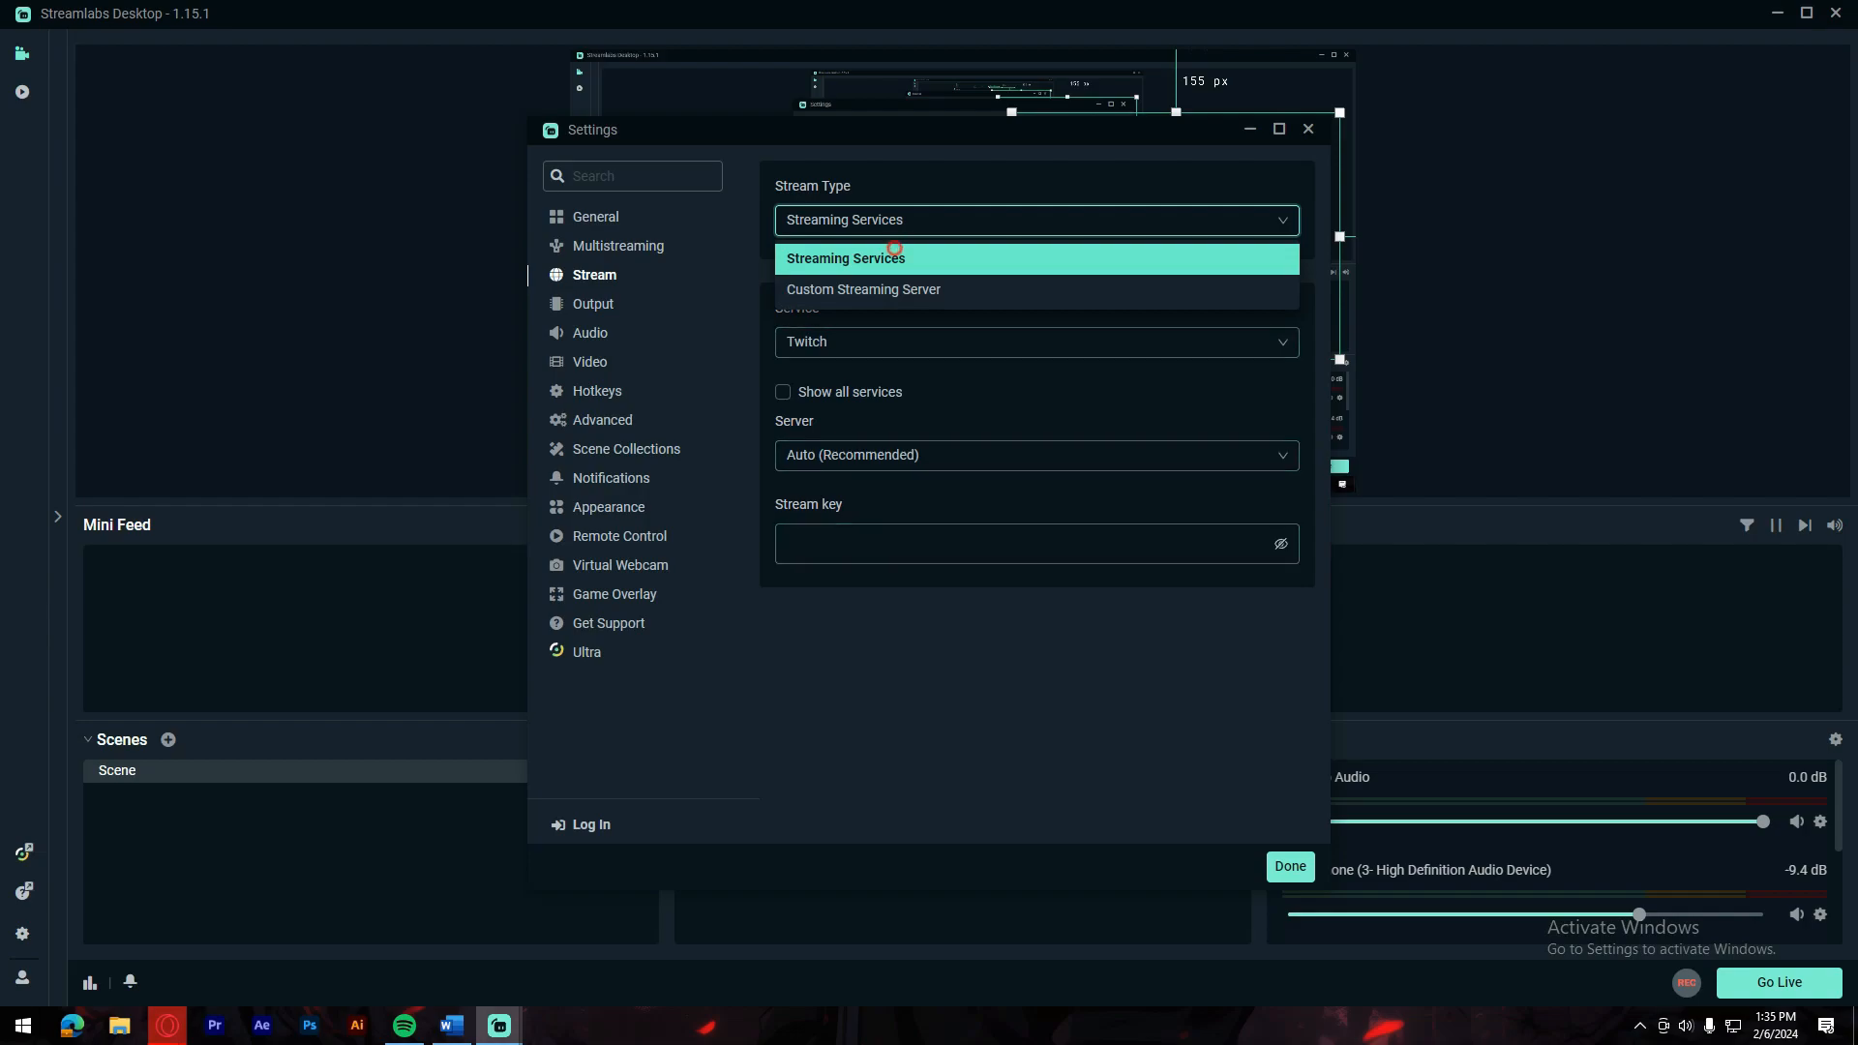
left_click(888, 250)
left_click(860, 540)
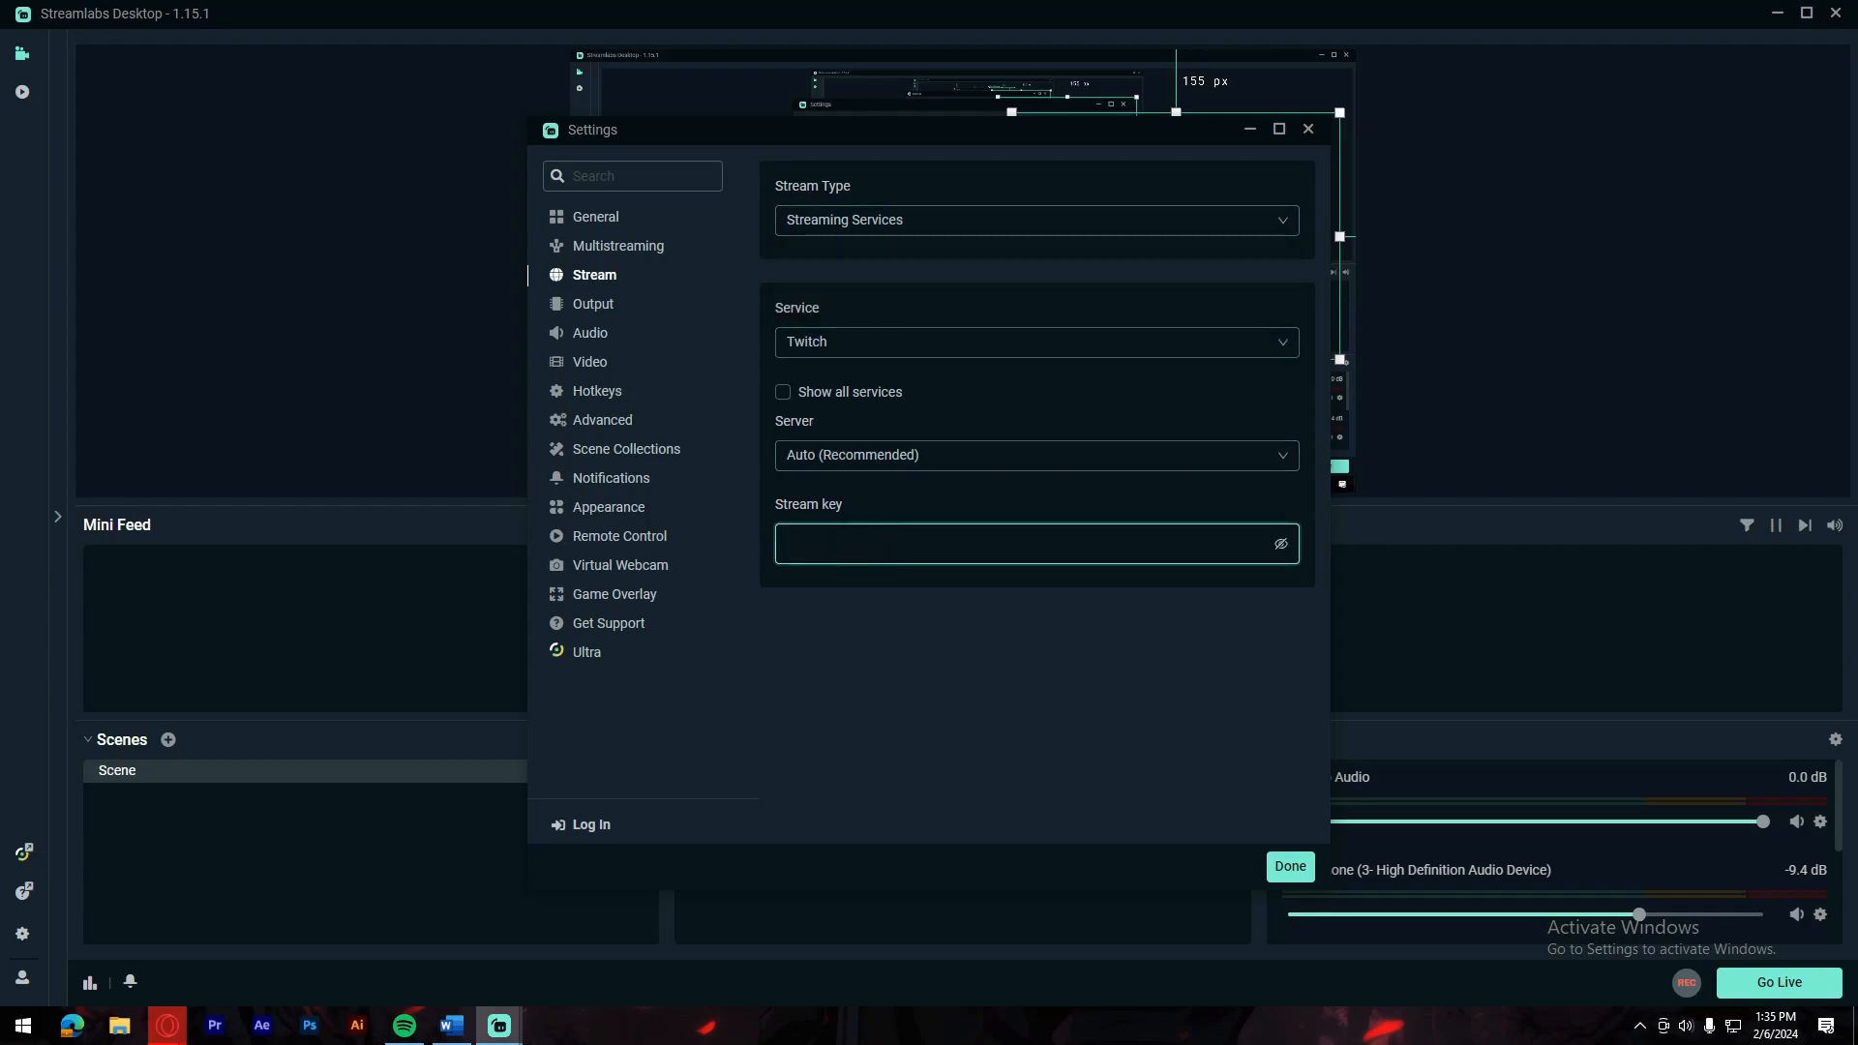
key("ctrl+v")
key("shift+Tab")
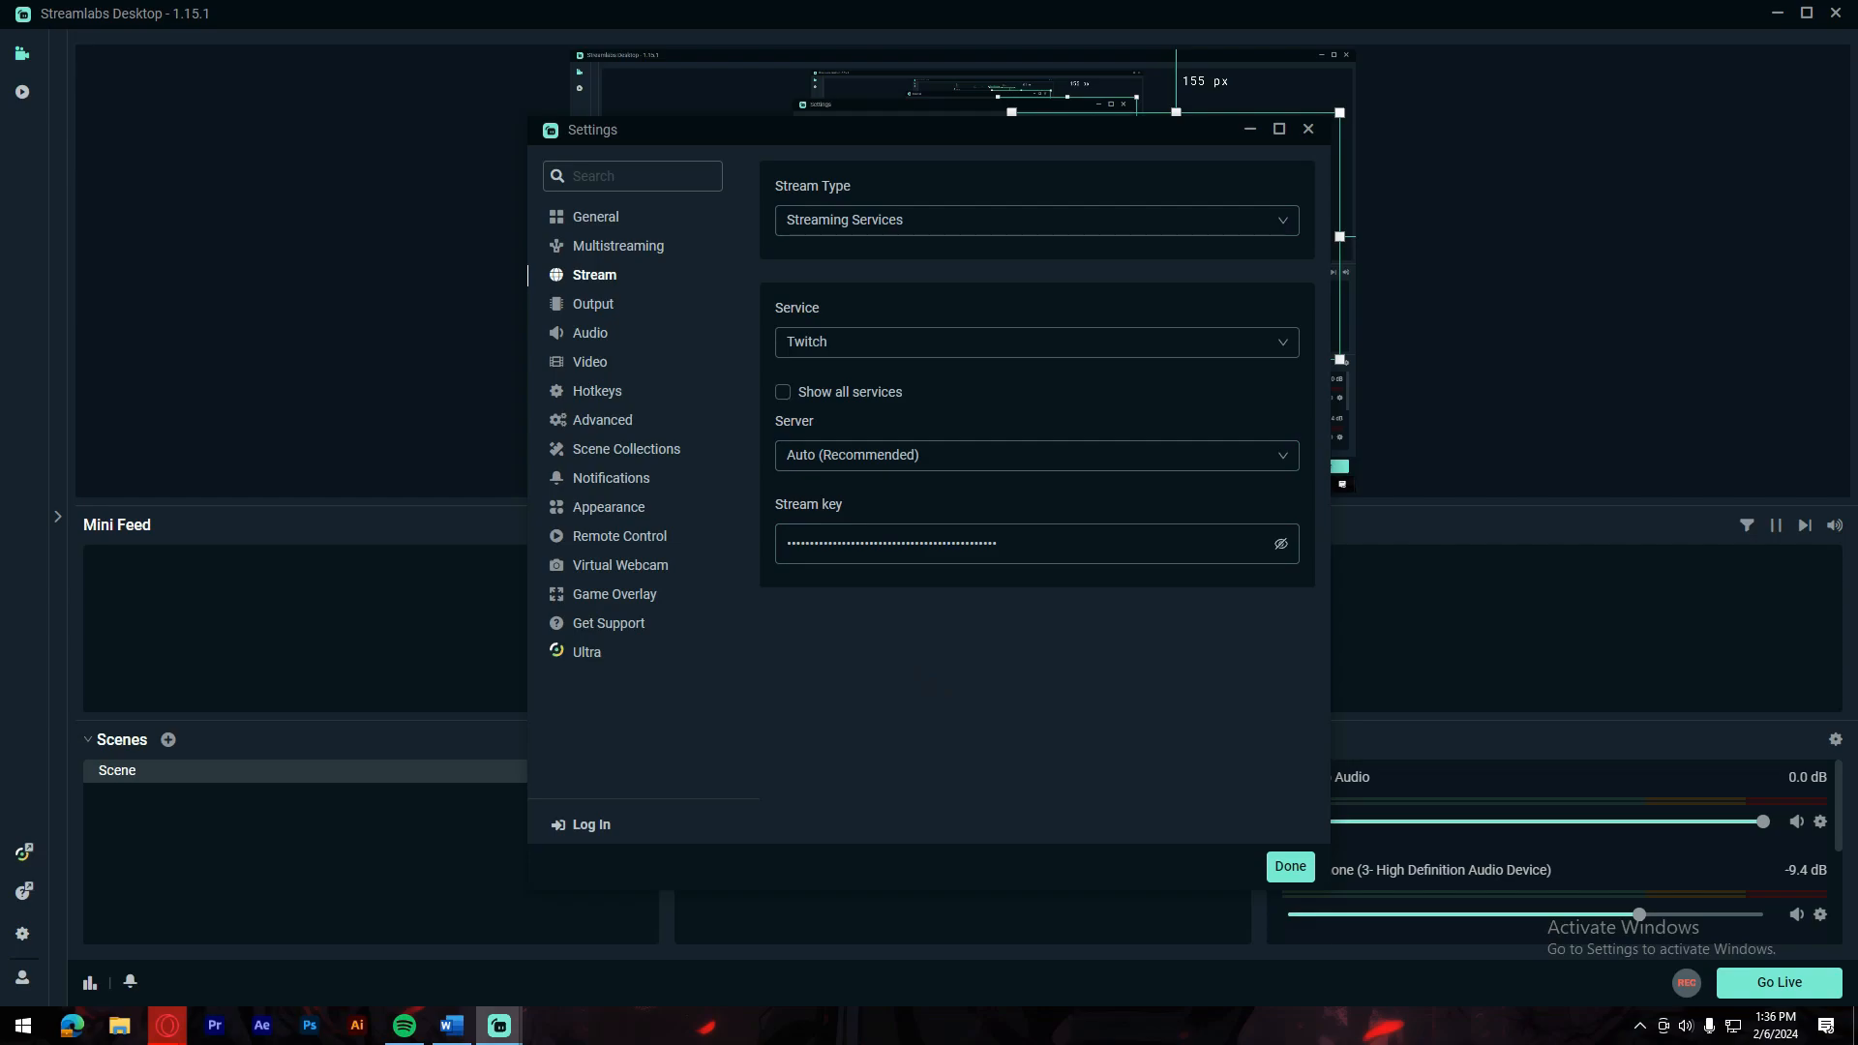
Step: Set the output mode to Advanced, using the NVIDIA NVENC H.264 (new) encoder, CBR rate control and a bitrate of 6000
left_click(577, 303)
left_click(839, 215)
left_click(833, 280)
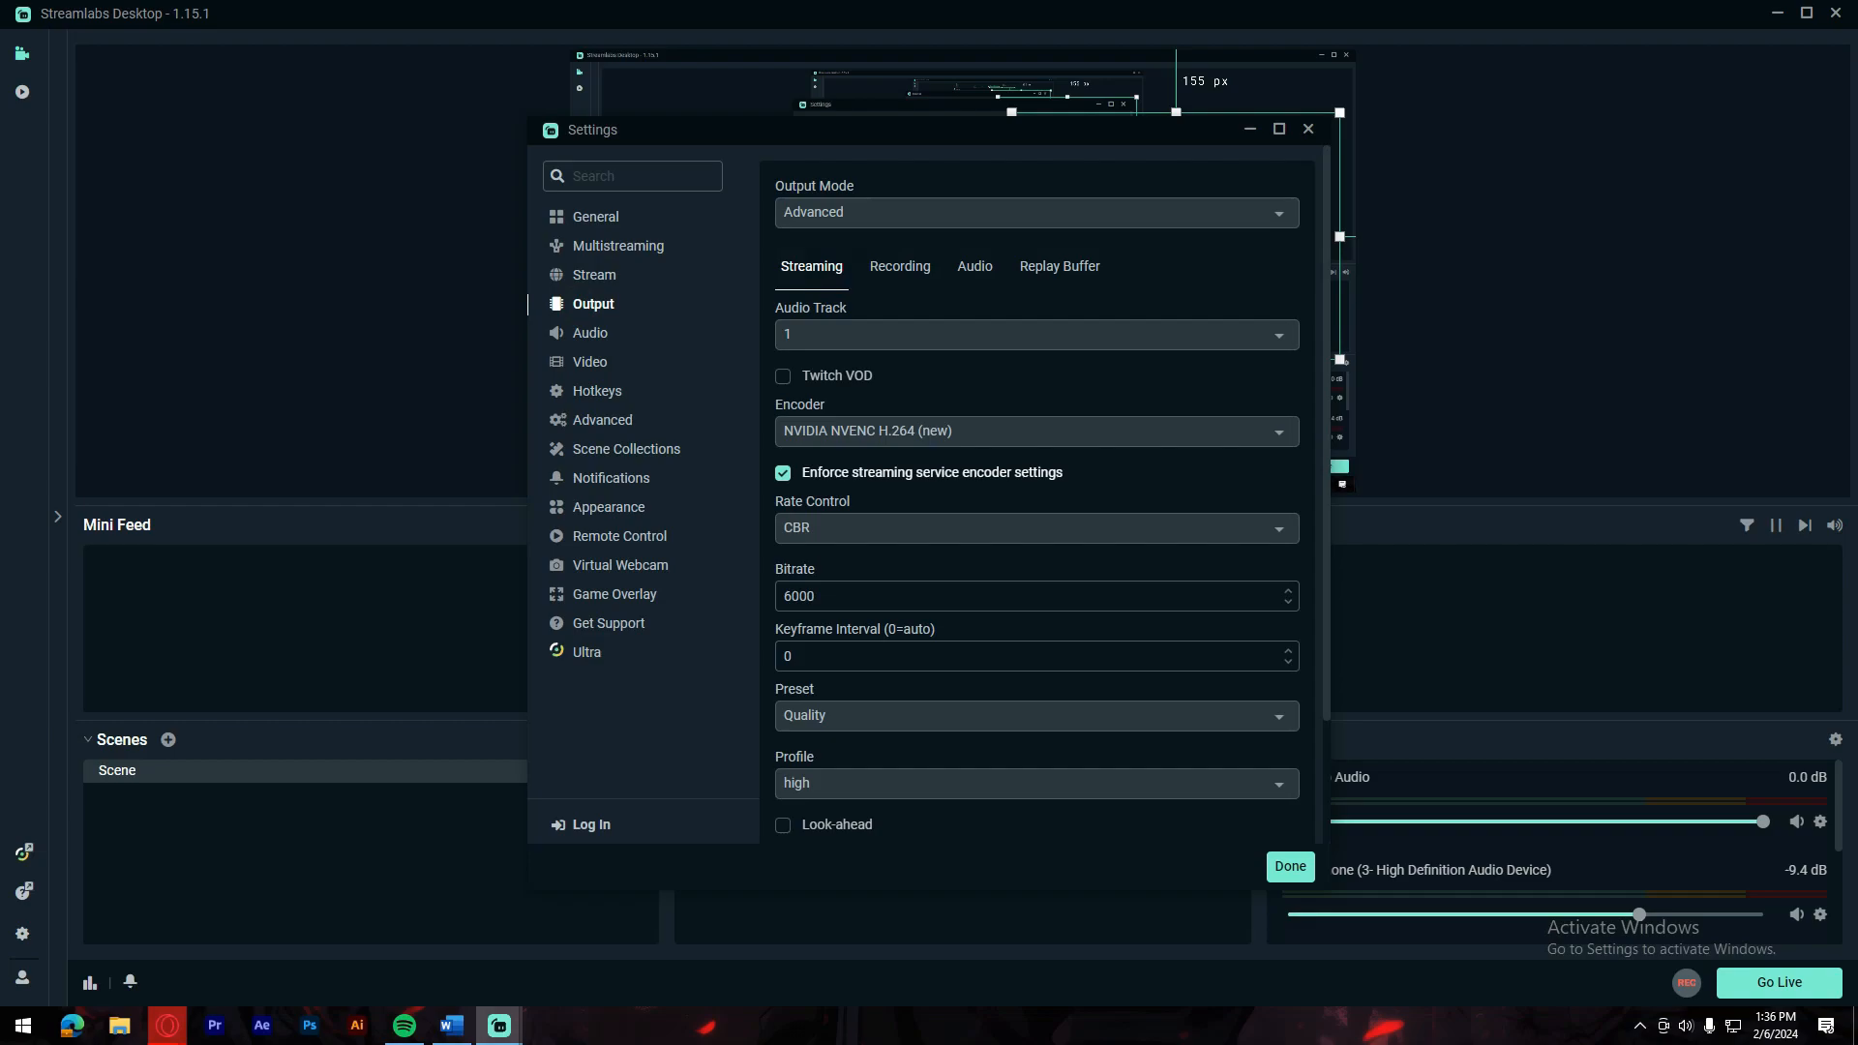
left_click(838, 430)
left_click(871, 534)
left_click_drag(822, 598, 780, 597)
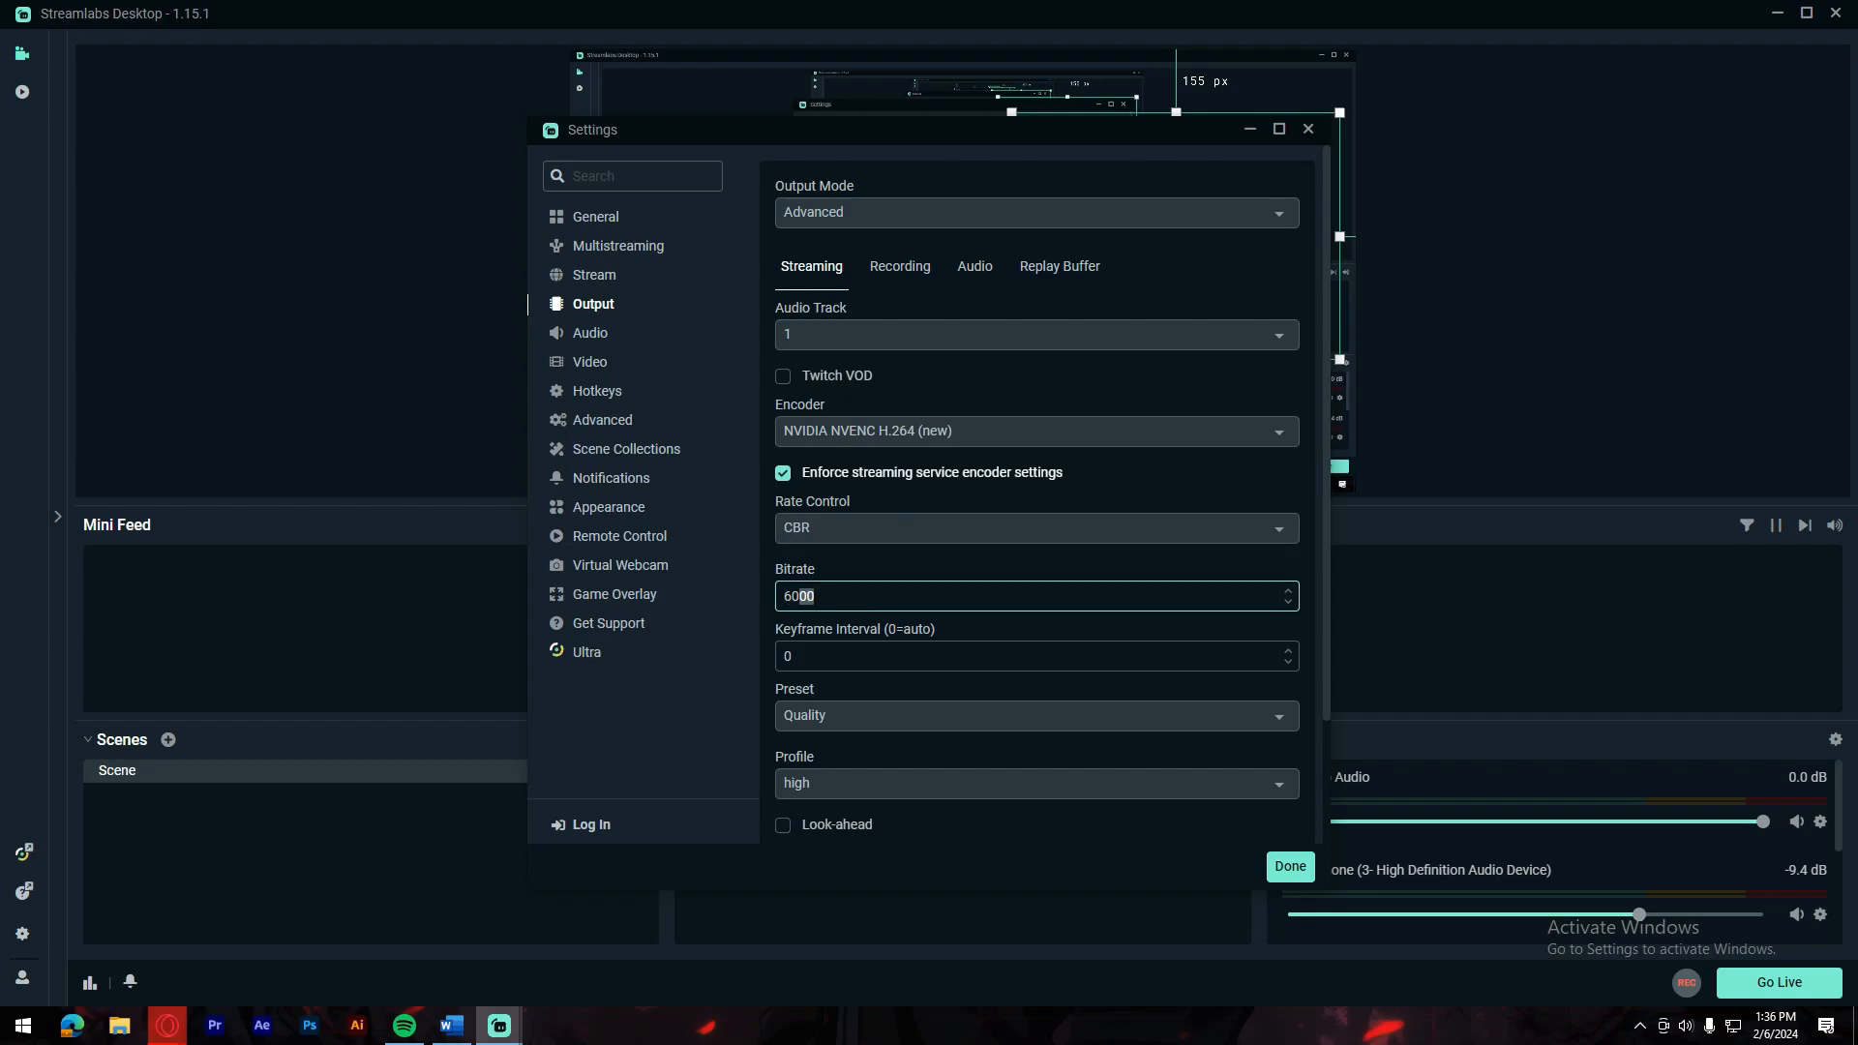
Step: Choose the Quality preset for the streaming encoder and enable Look-ahead
left_click(840, 716)
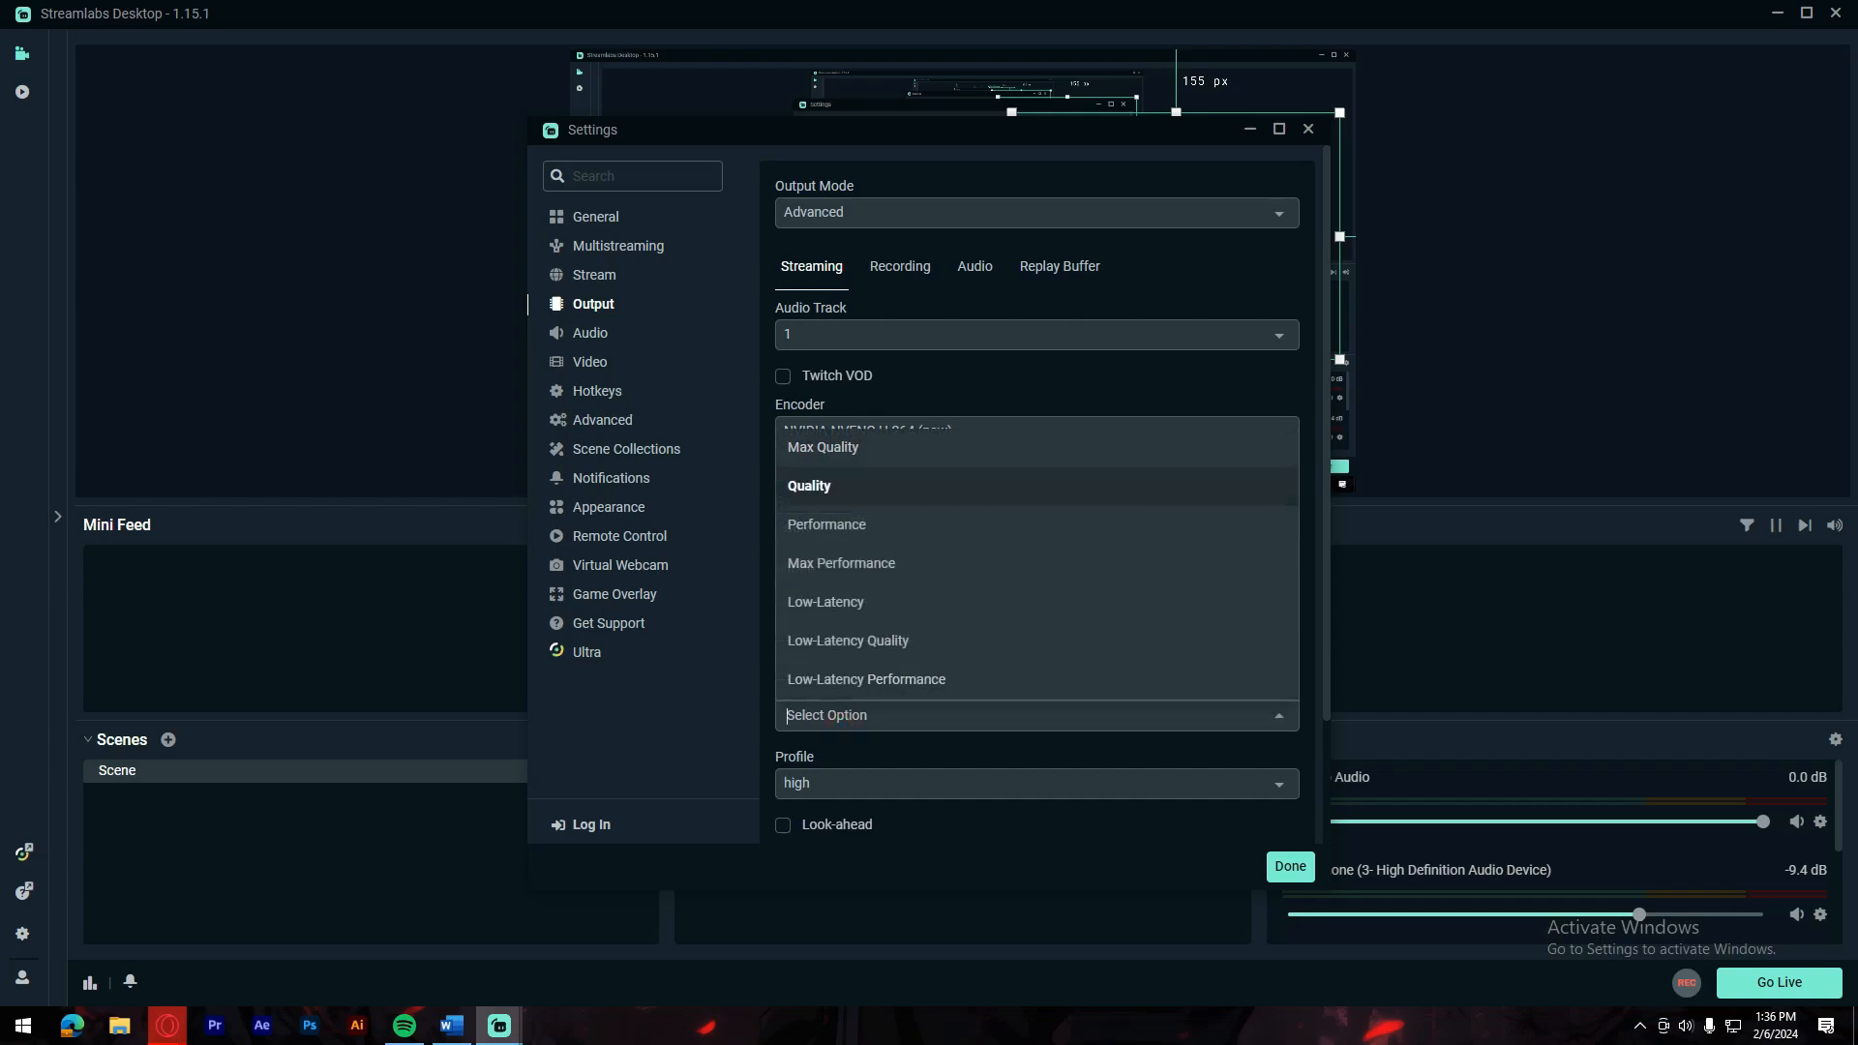
left_click(809, 486)
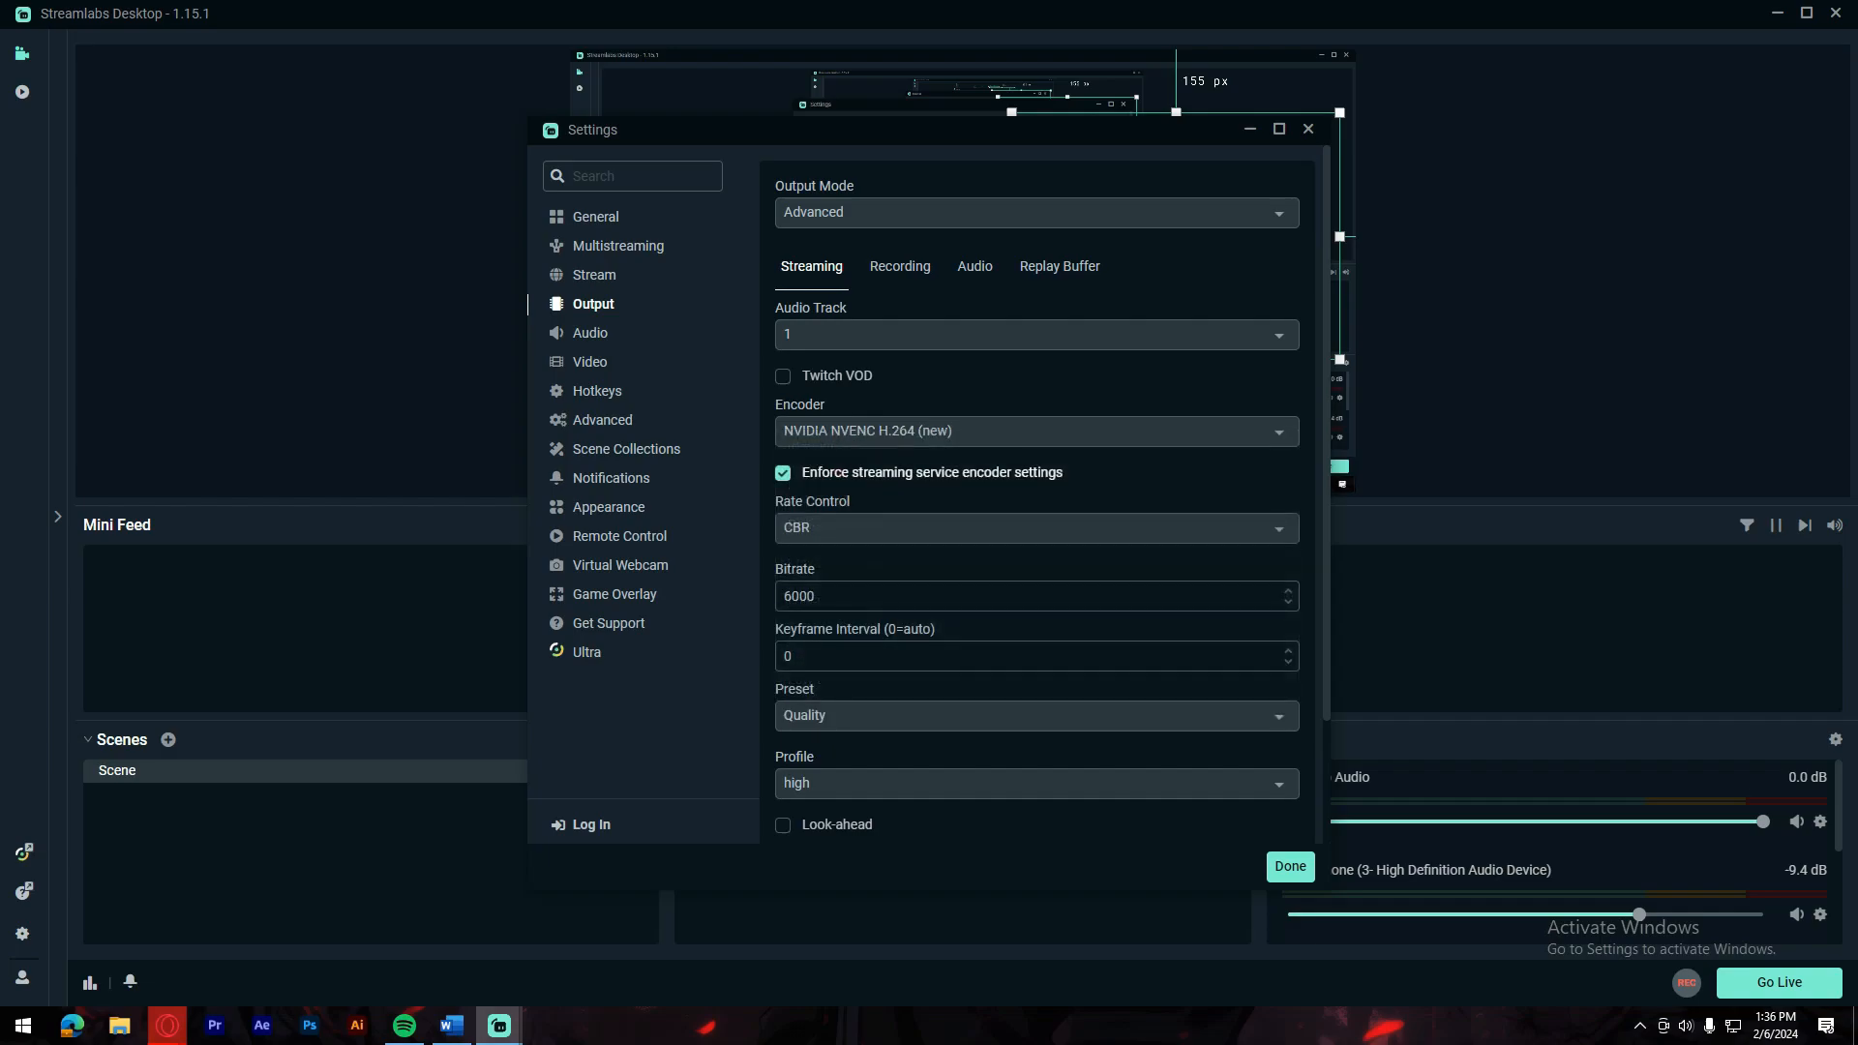
scroll(1036, 503, "down", 2)
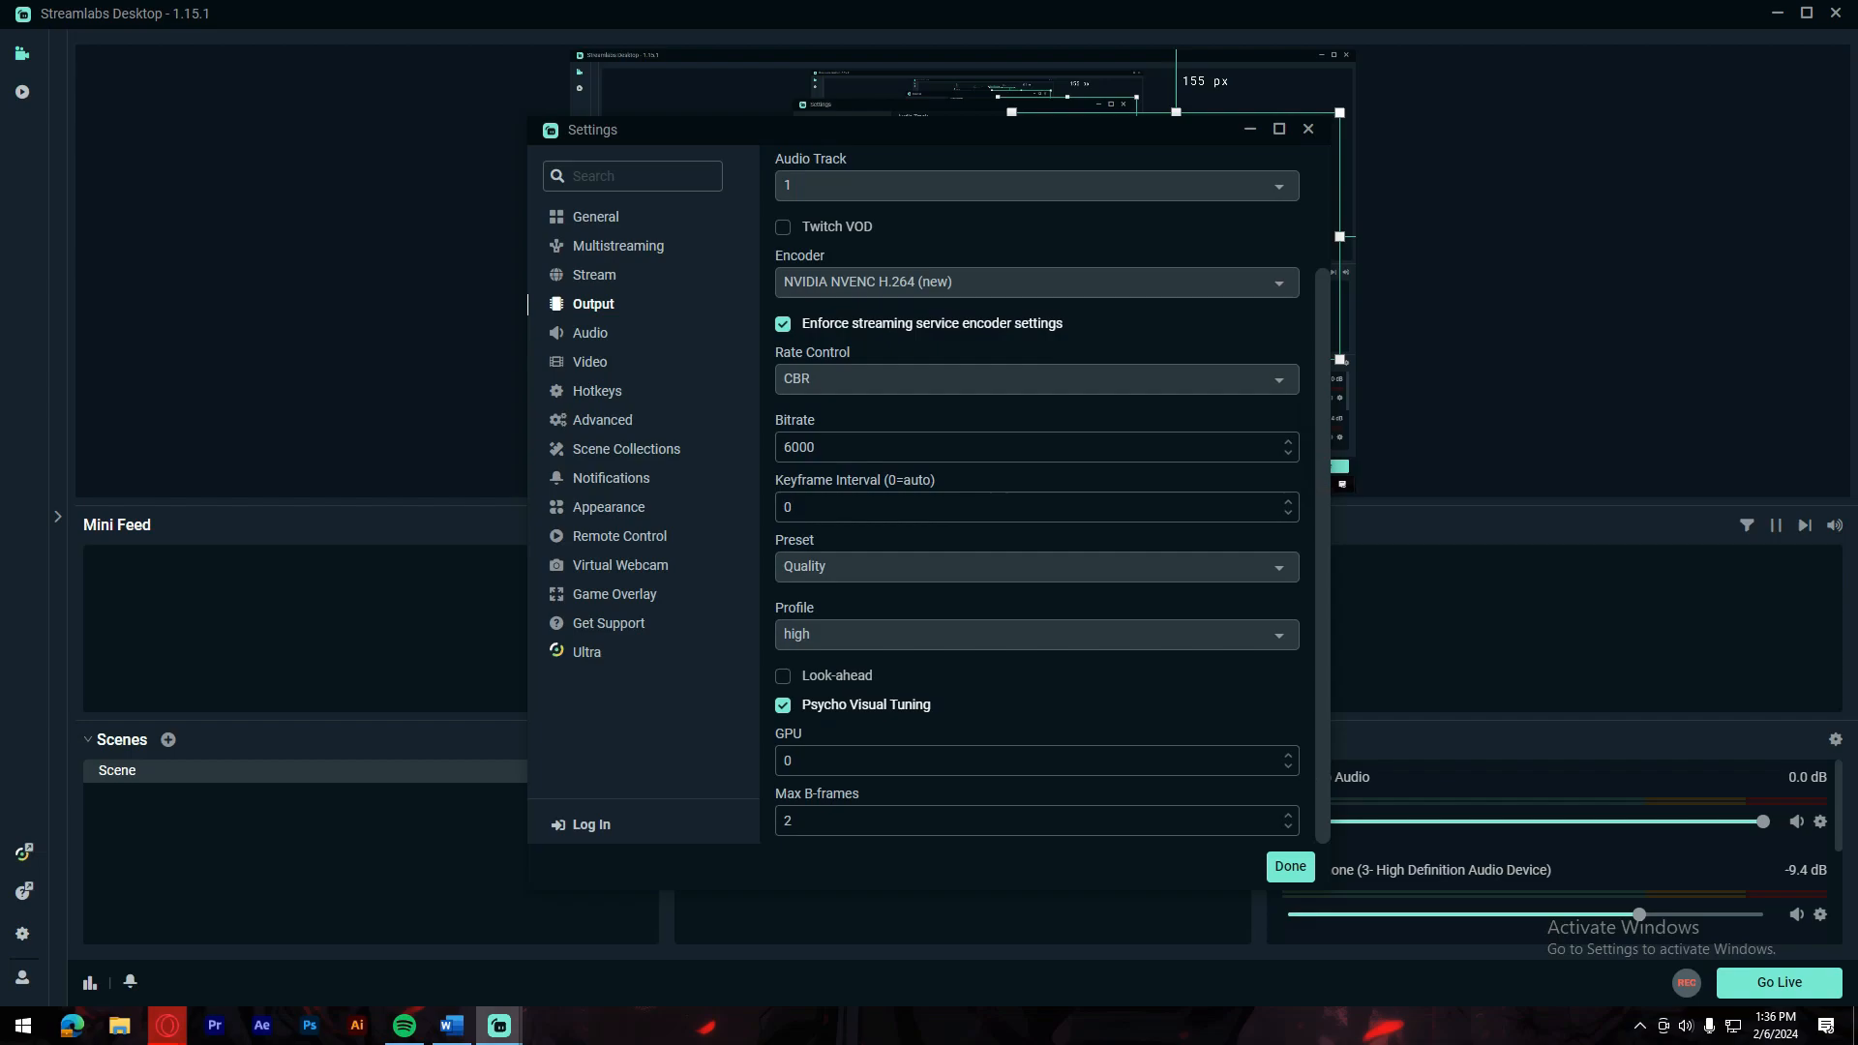
left_click(801, 676)
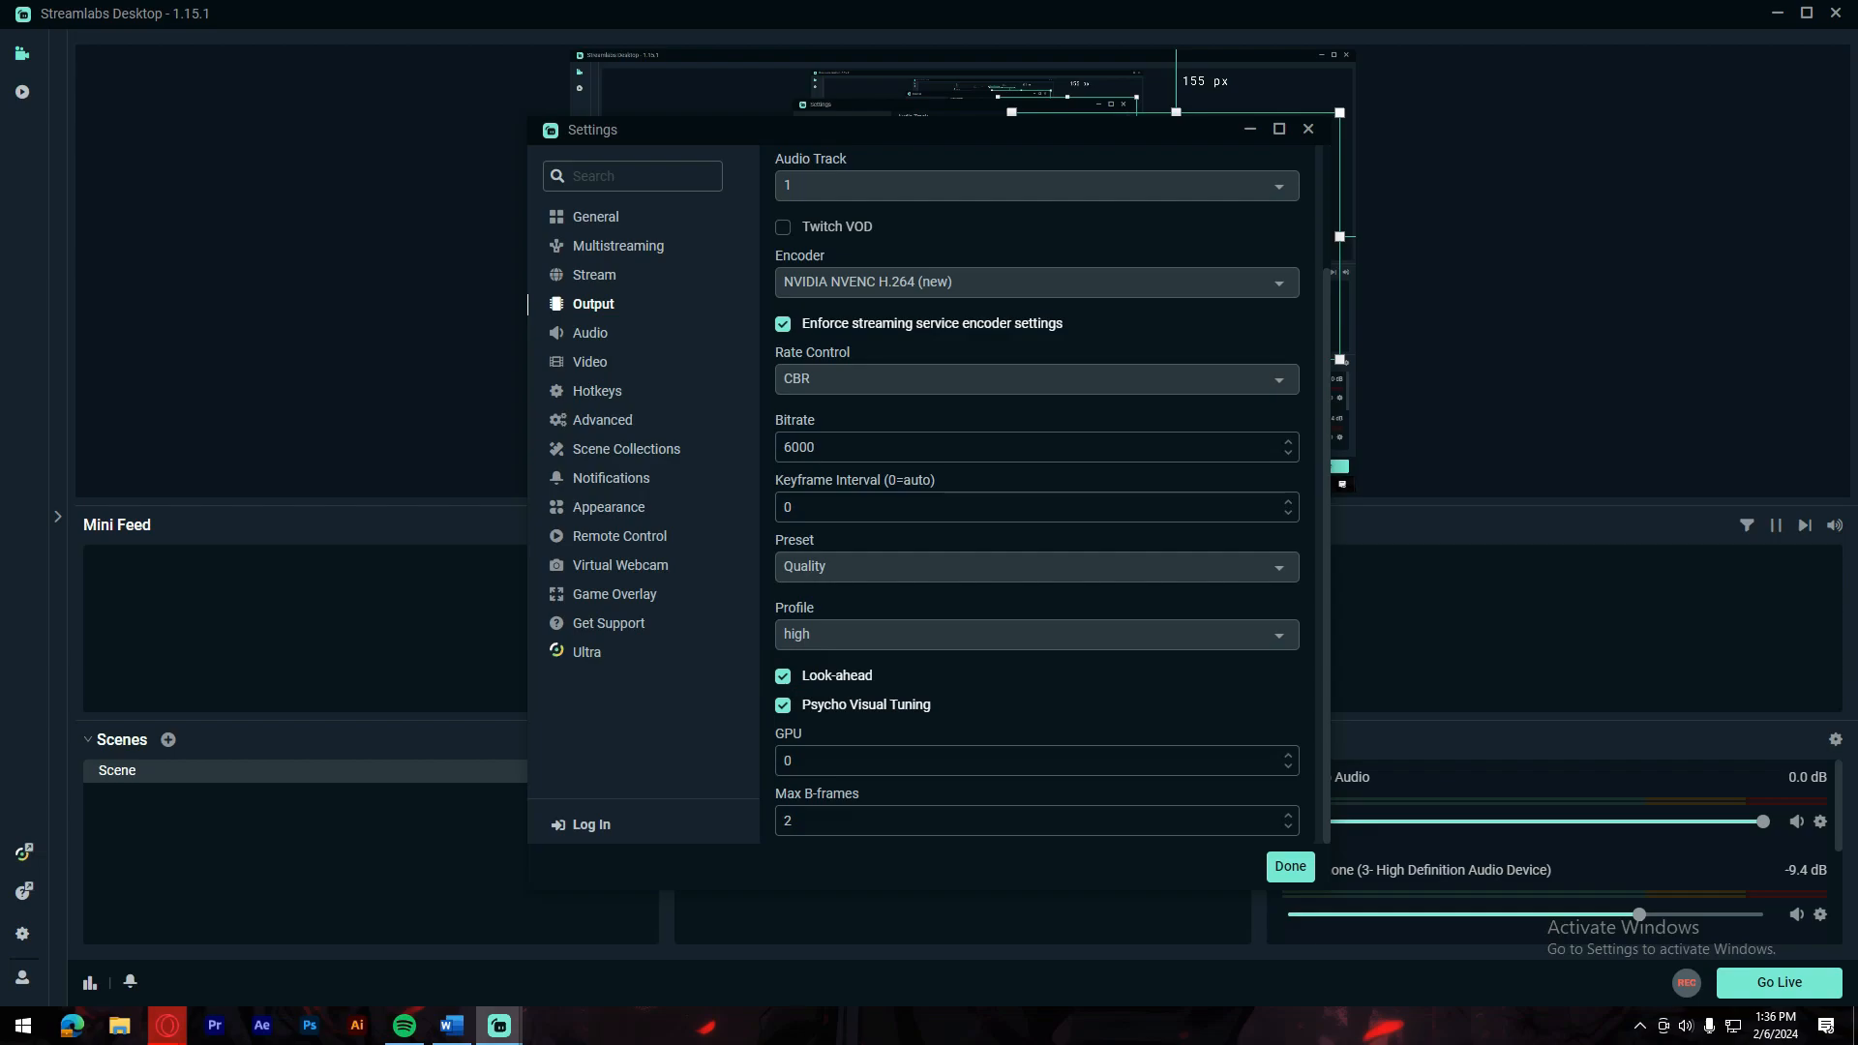
Step: In the video settings, set both the base (canvas) and output (scaled) resolutions to 1920x1080
left_click(600, 363)
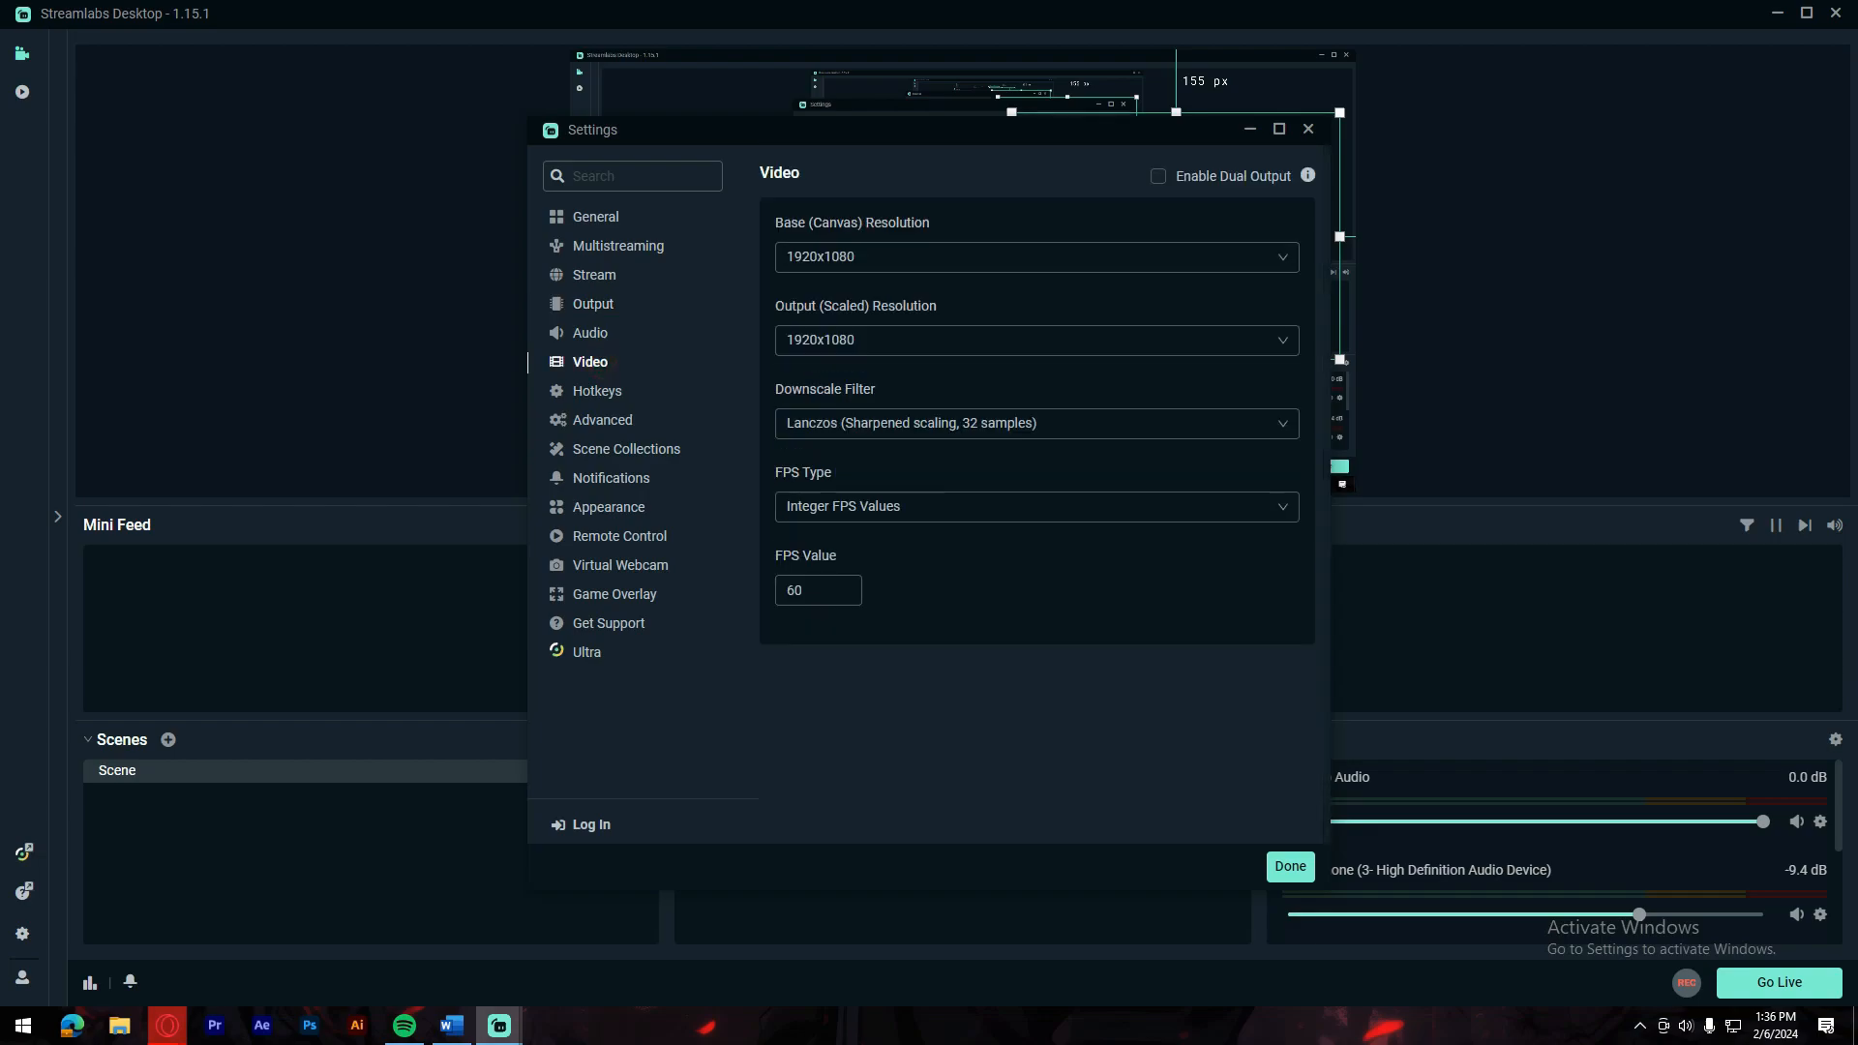
left_click(876, 253)
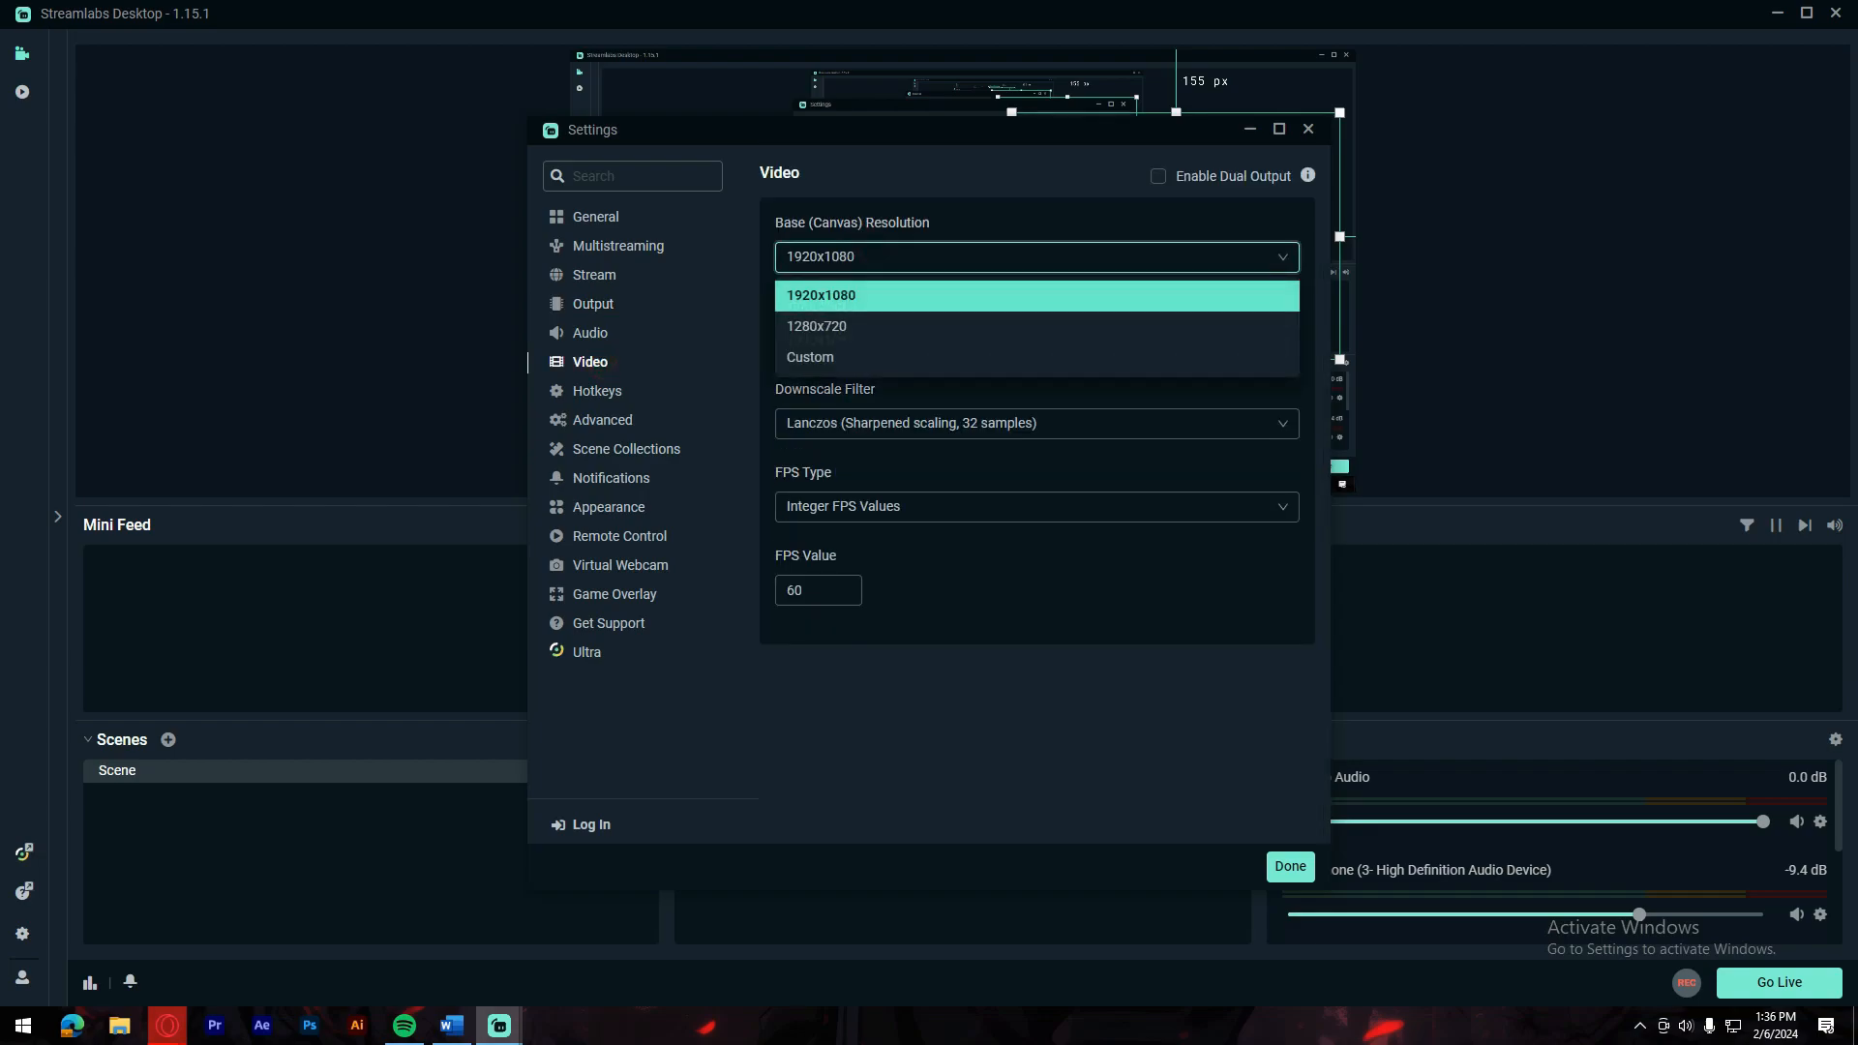
left_click(821, 295)
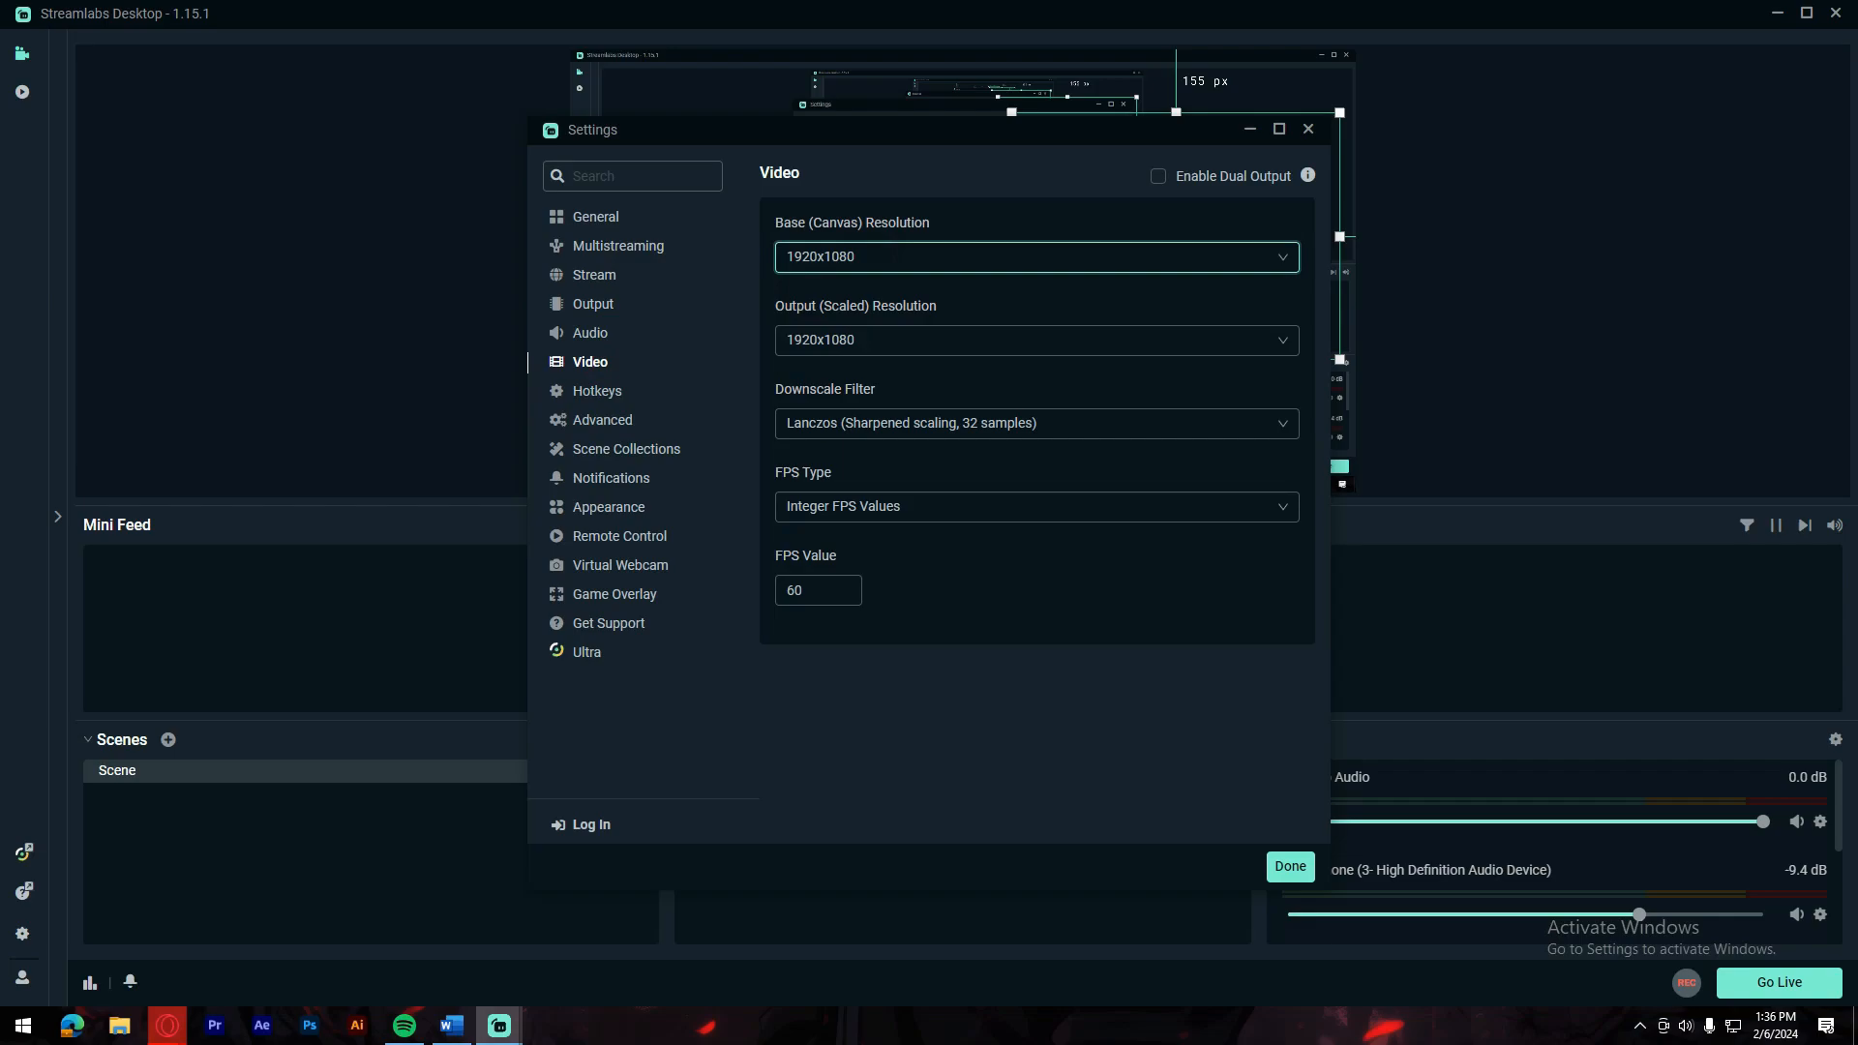
left_click(872, 344)
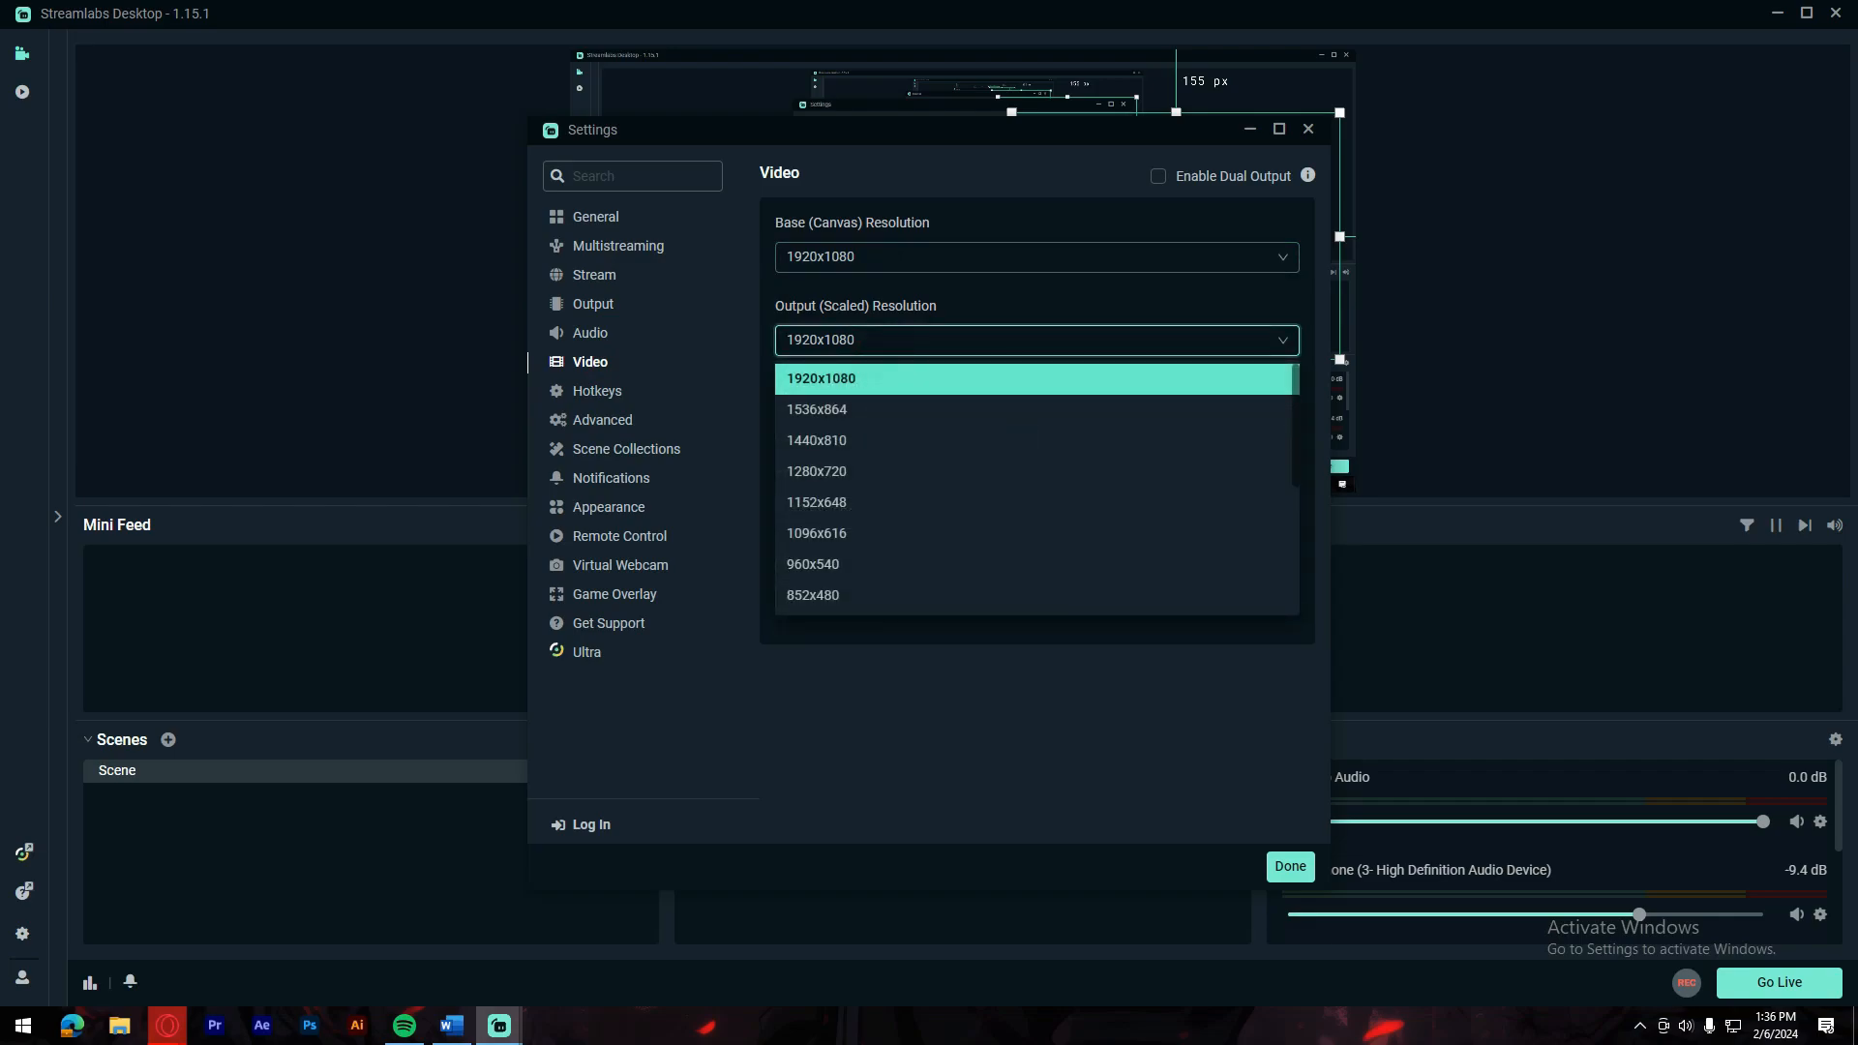
left_click(797, 380)
Step: Set the downscale filter to Lanczos (Sharpened scaling, 32 samples) and the FPS value to 60
left_click(871, 423)
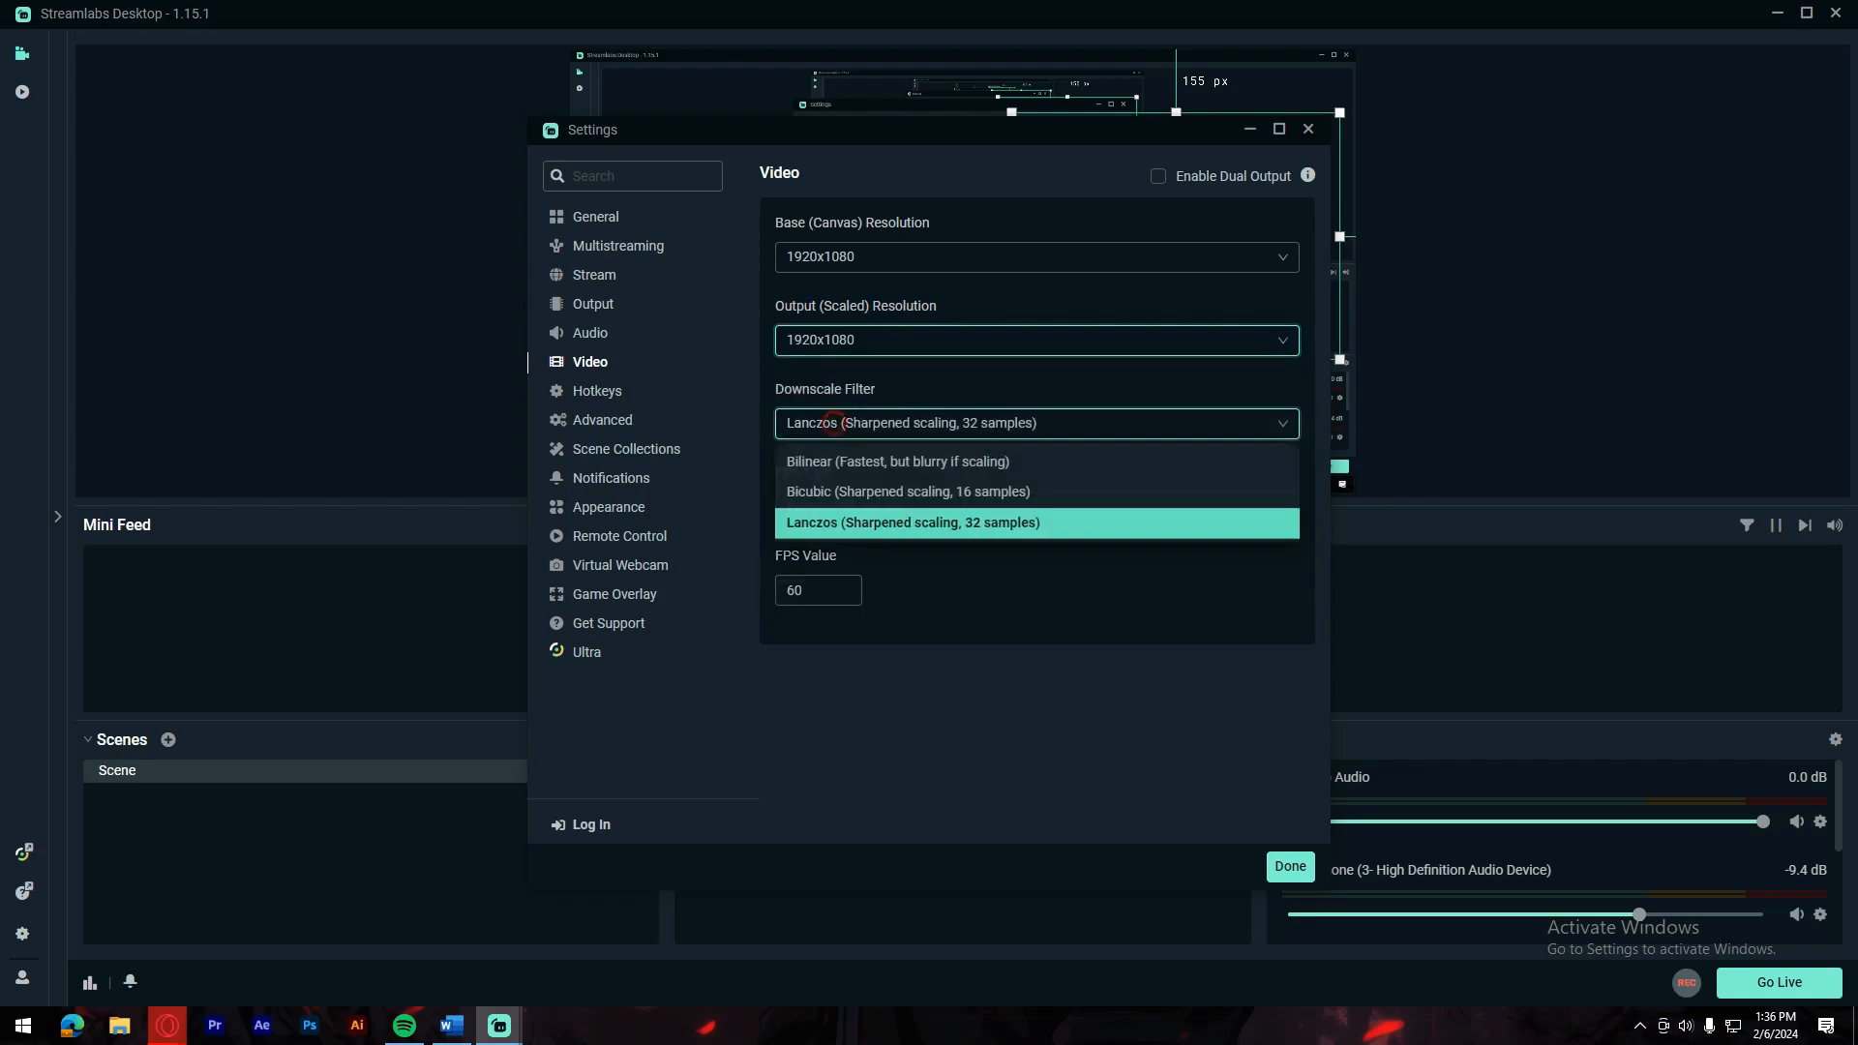
left_click(819, 524)
left_click(818, 588)
left_click_drag(818, 590, 784, 589)
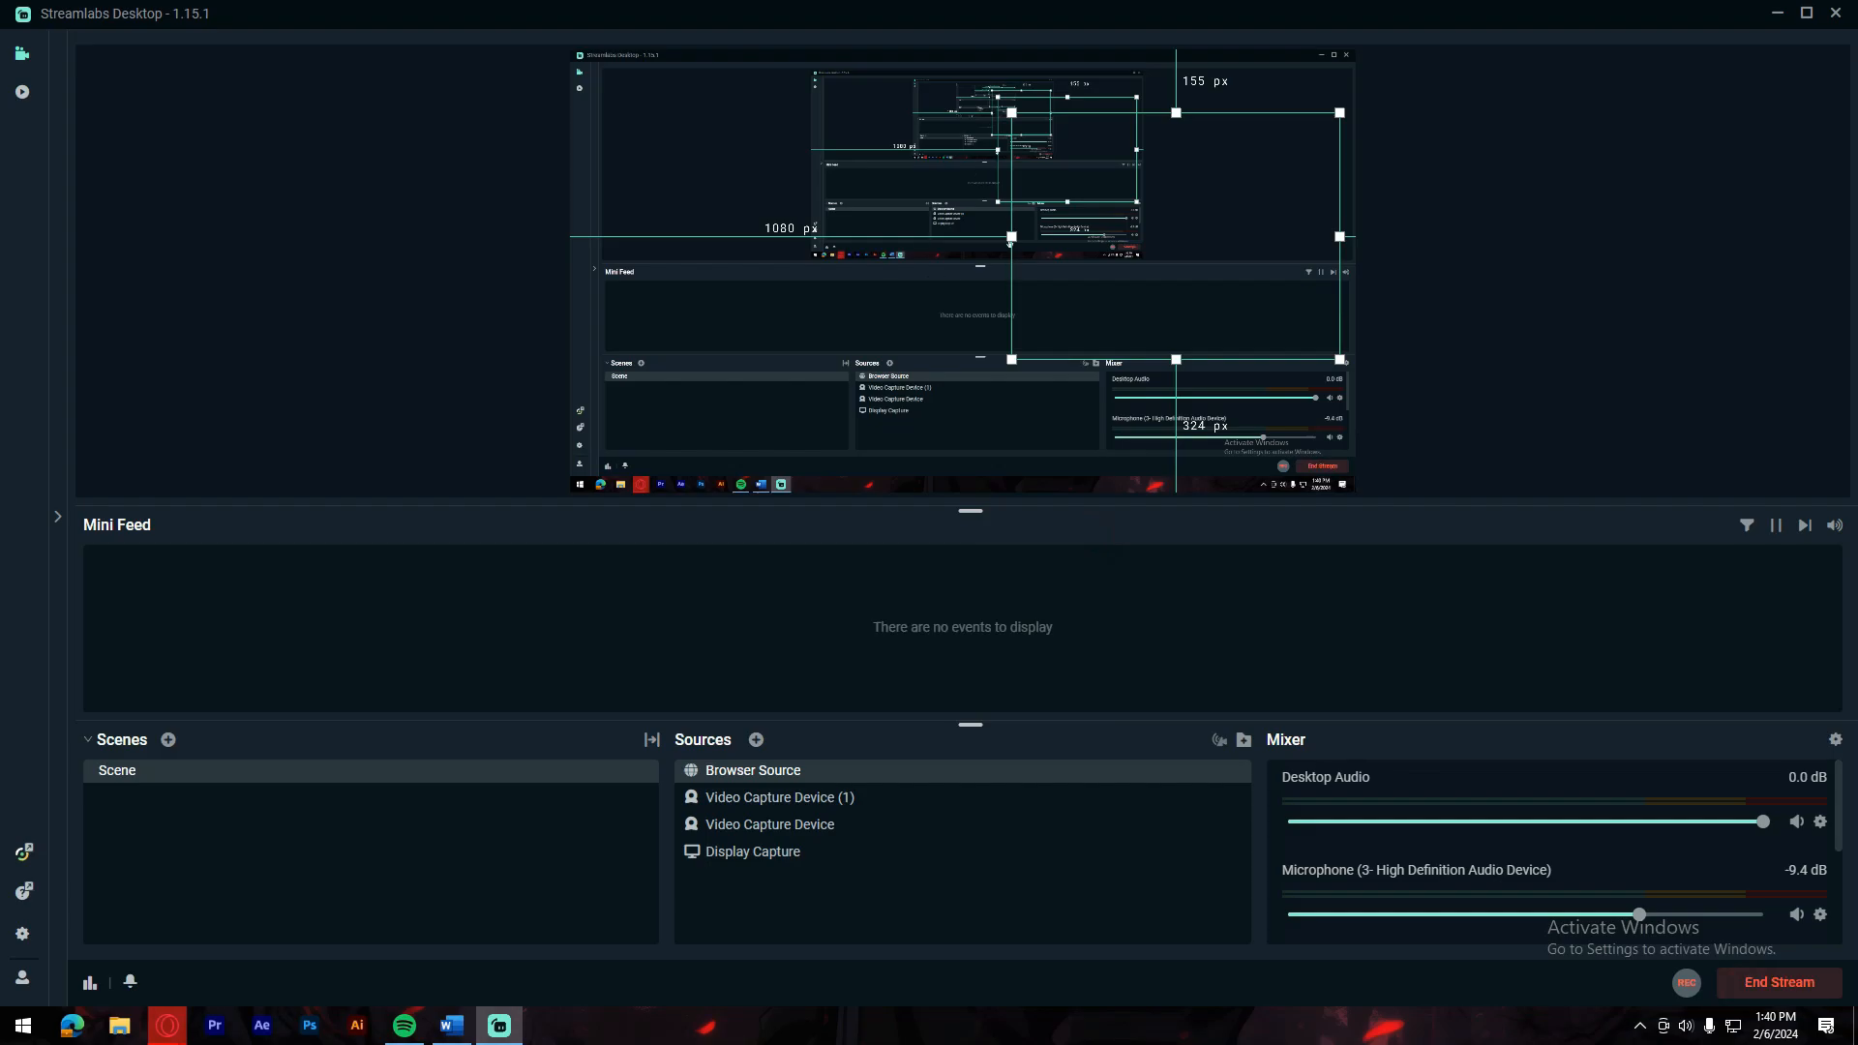
Step: Switch to the Twitch Creator Dashboard, open the Stream Manager and dismiss the Stream Together introduction
key("alt+Tab")
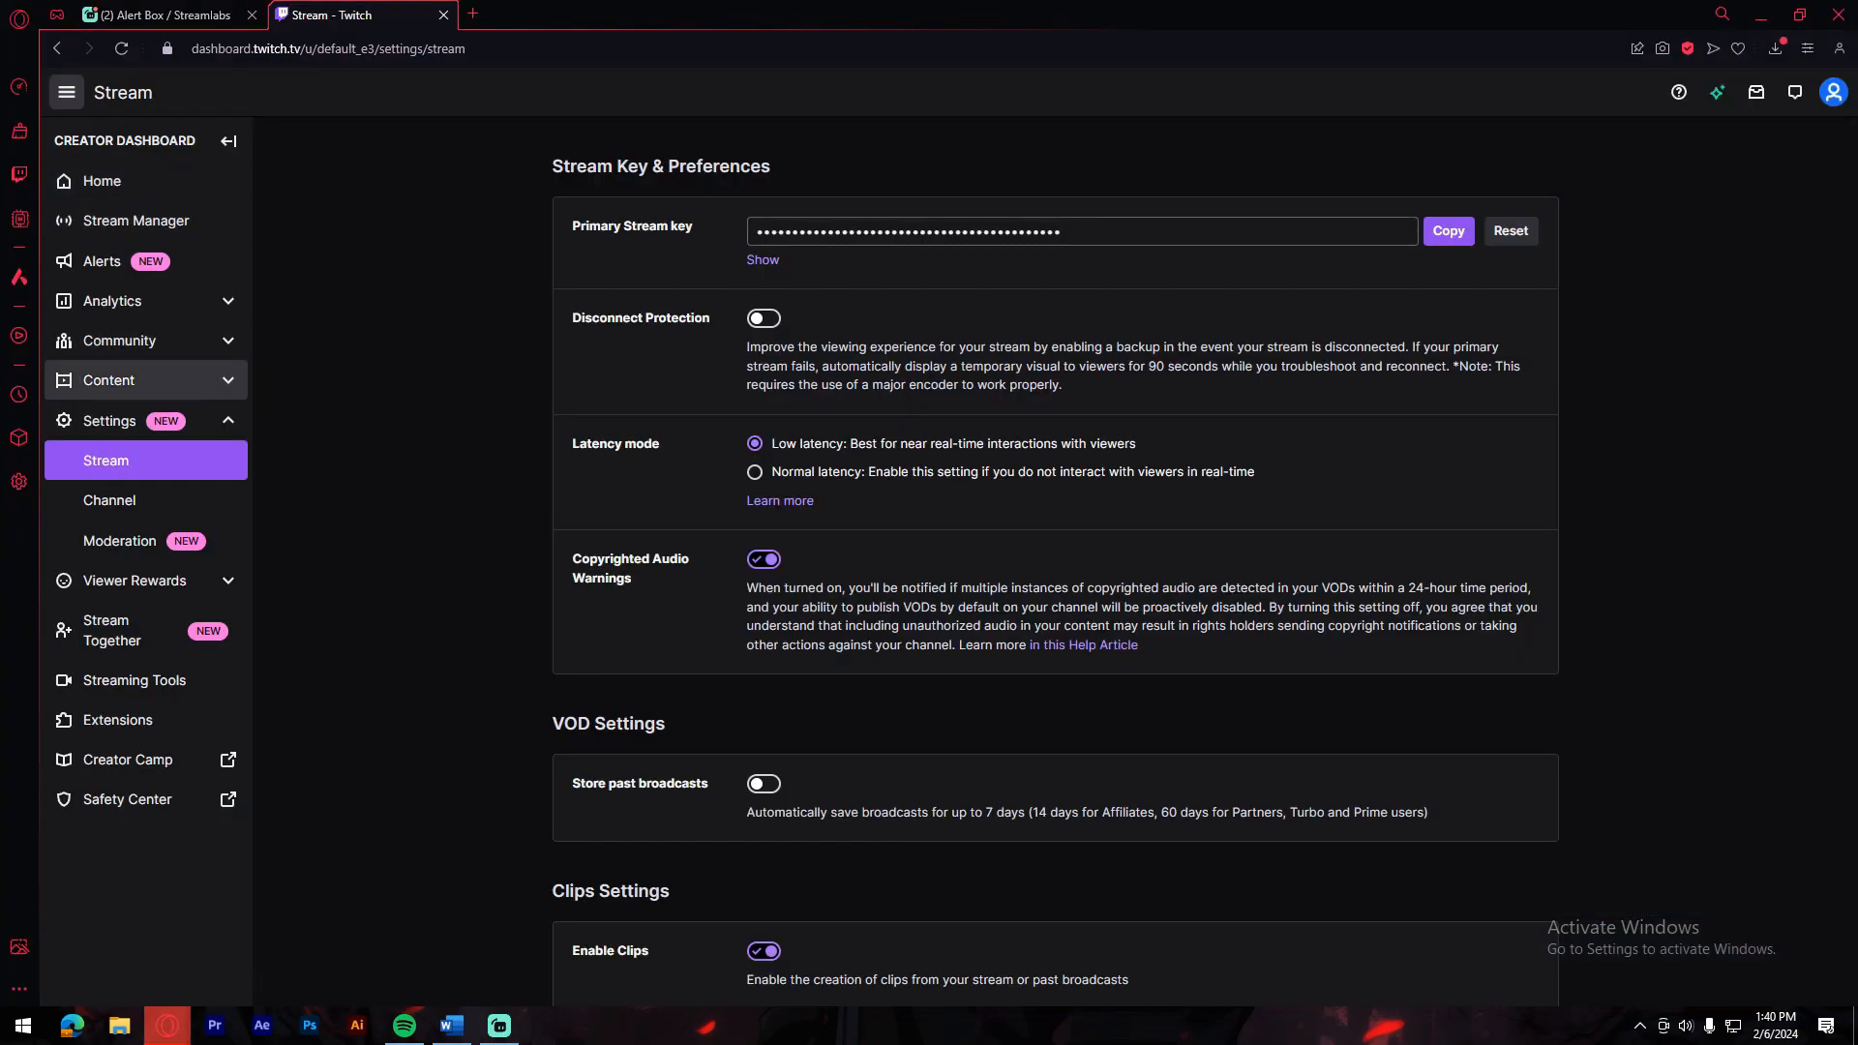
left_click(136, 221)
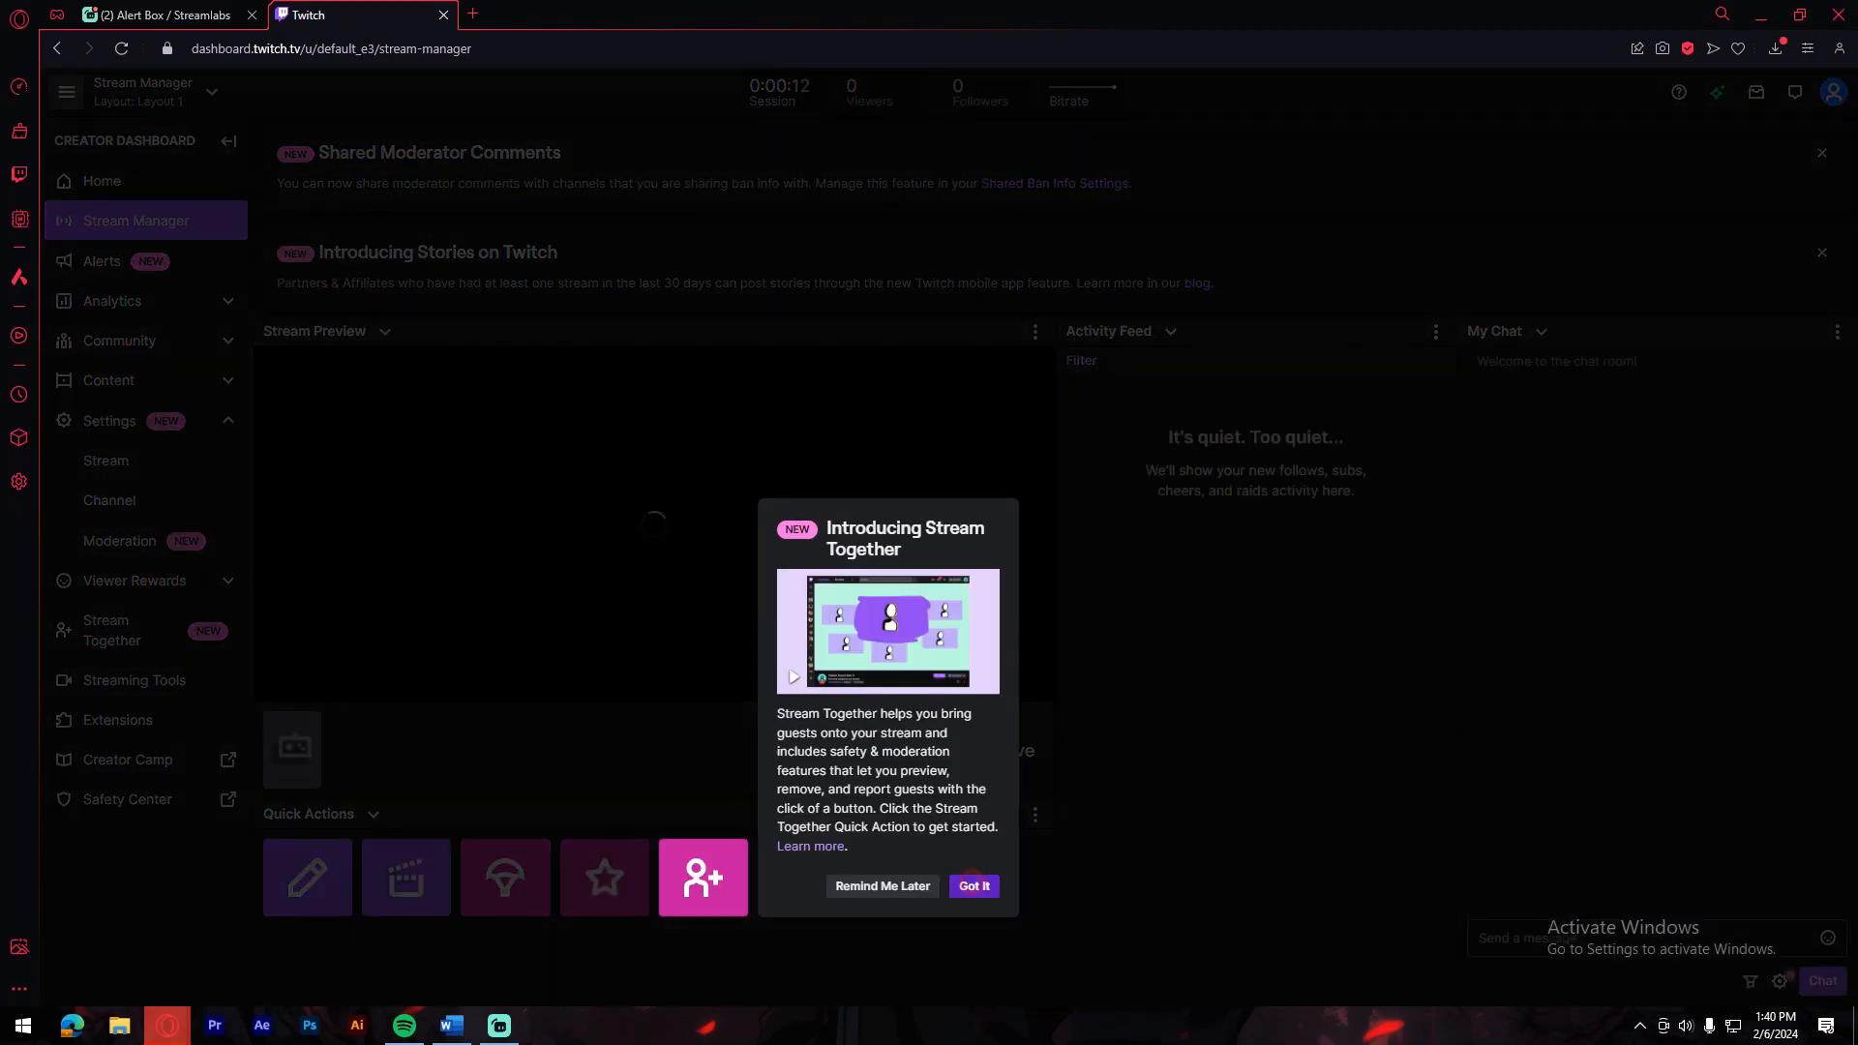
left_click(973, 885)
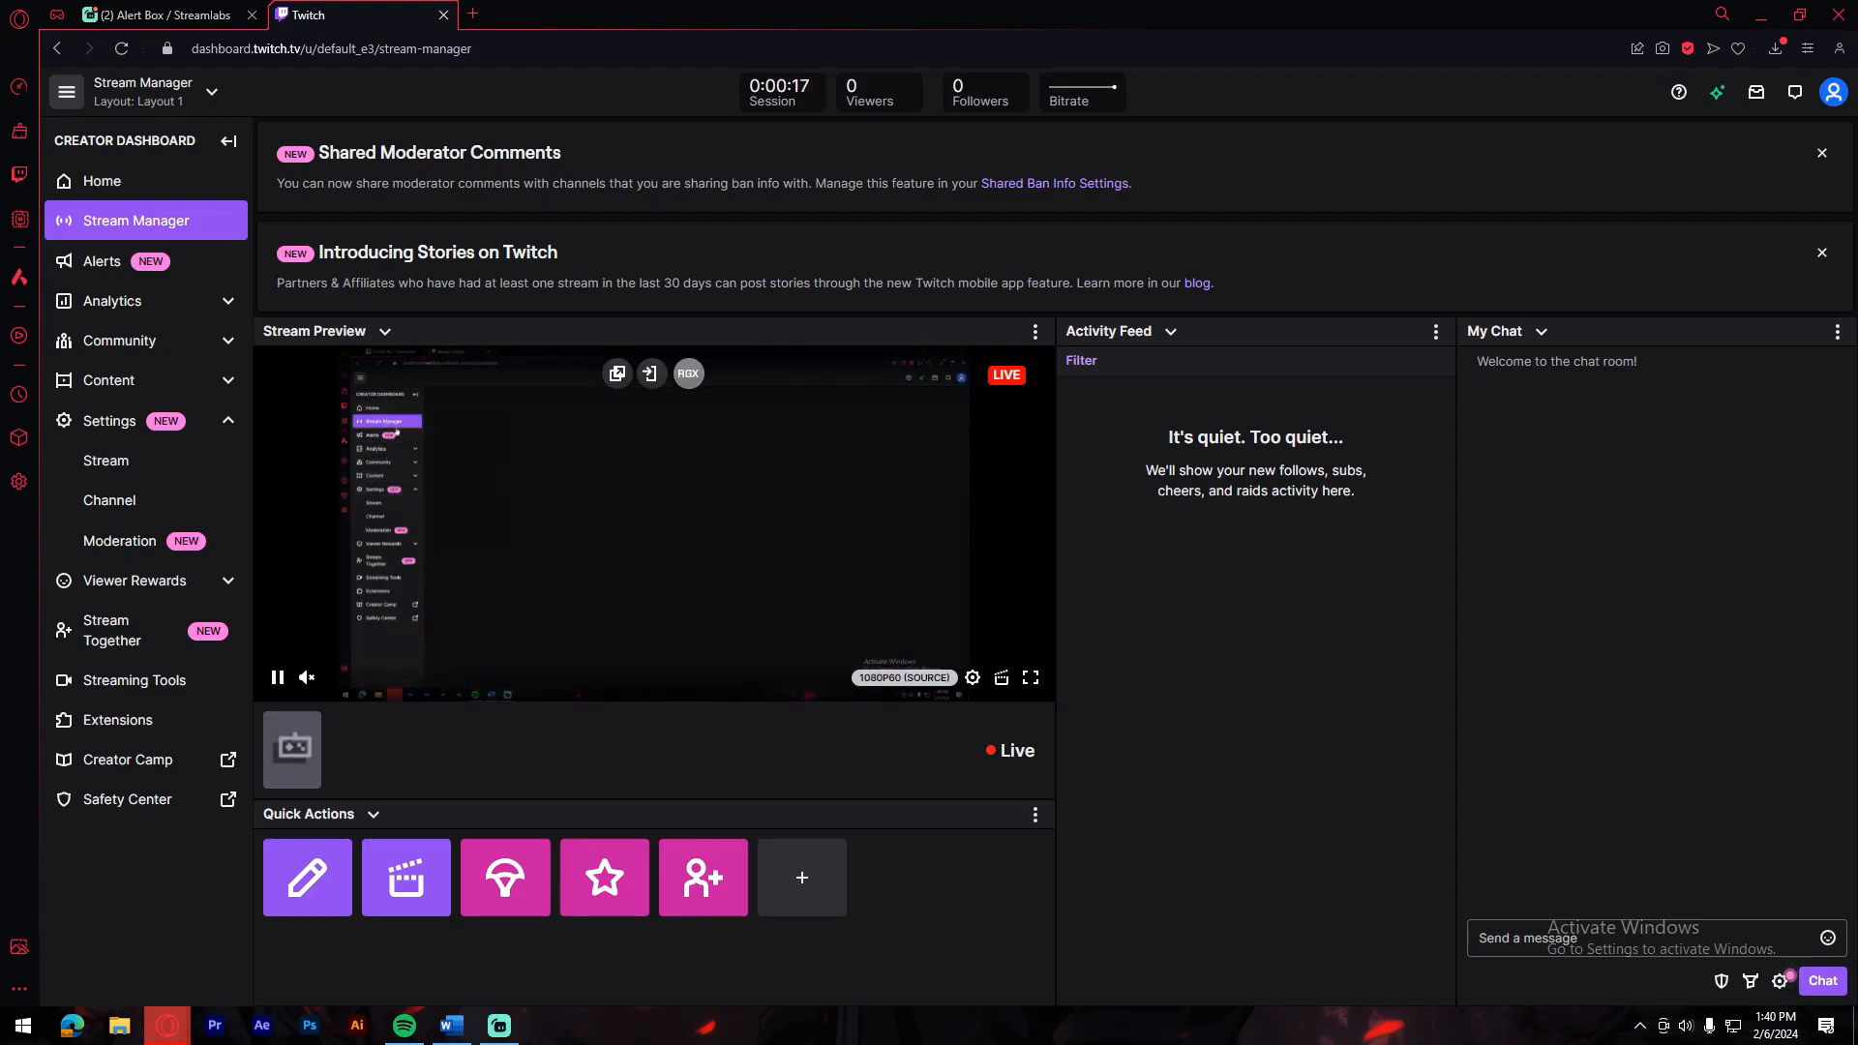
Step: Edit the Twitch stream info with the title "just watching" and the category Fortnite
left_click(307, 877)
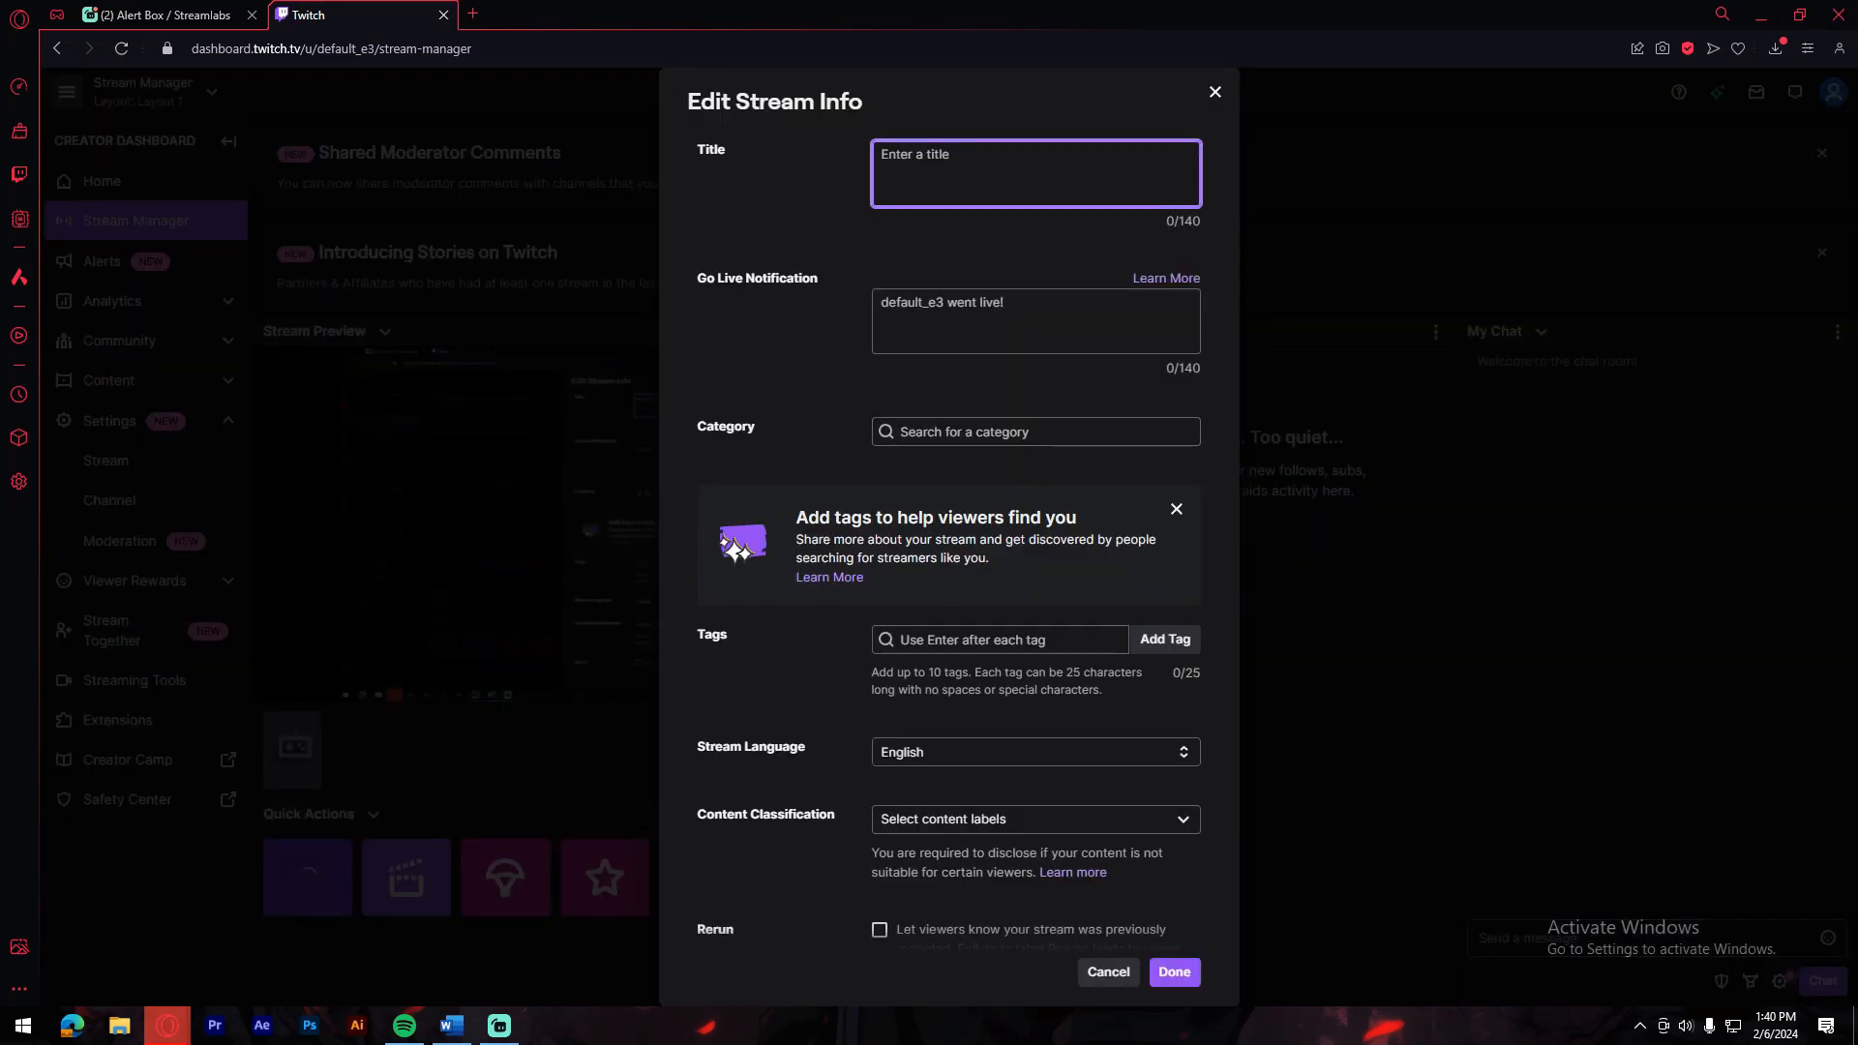
type("just watch")
type("ing")
left_click(1058, 307)
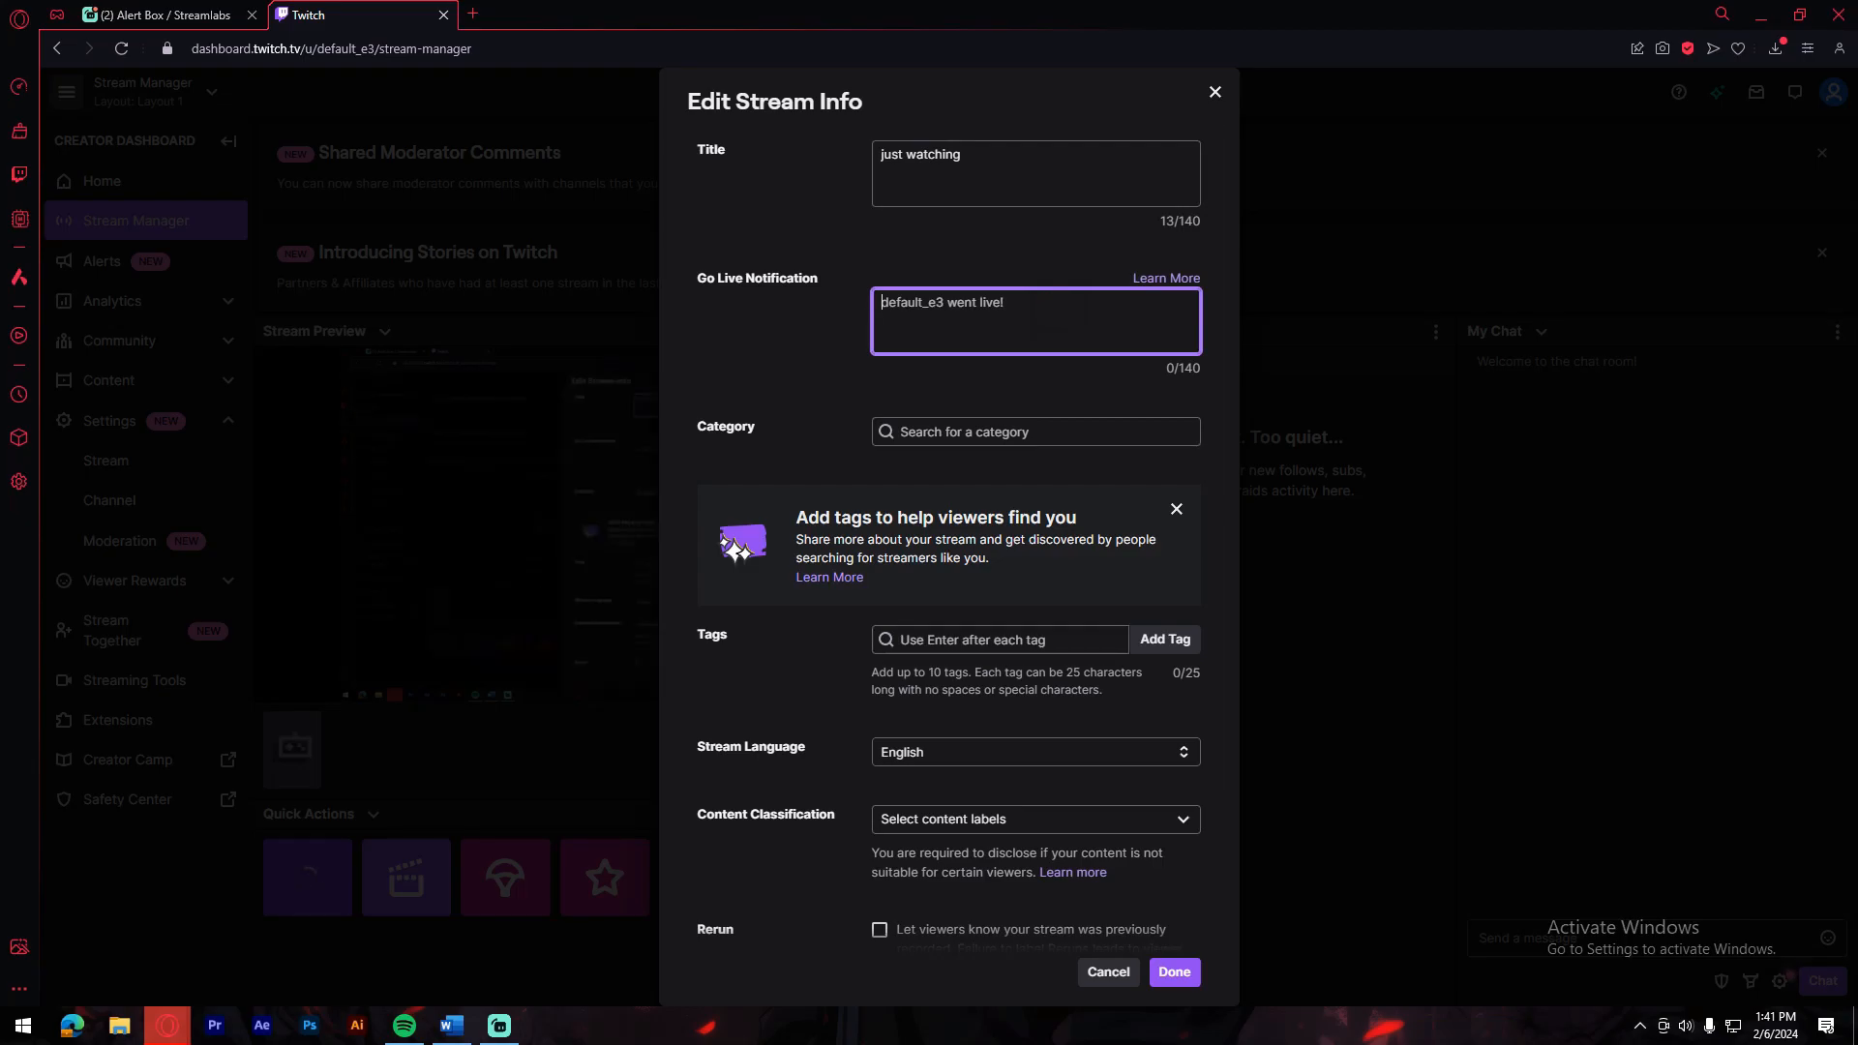
left_click(1005, 426)
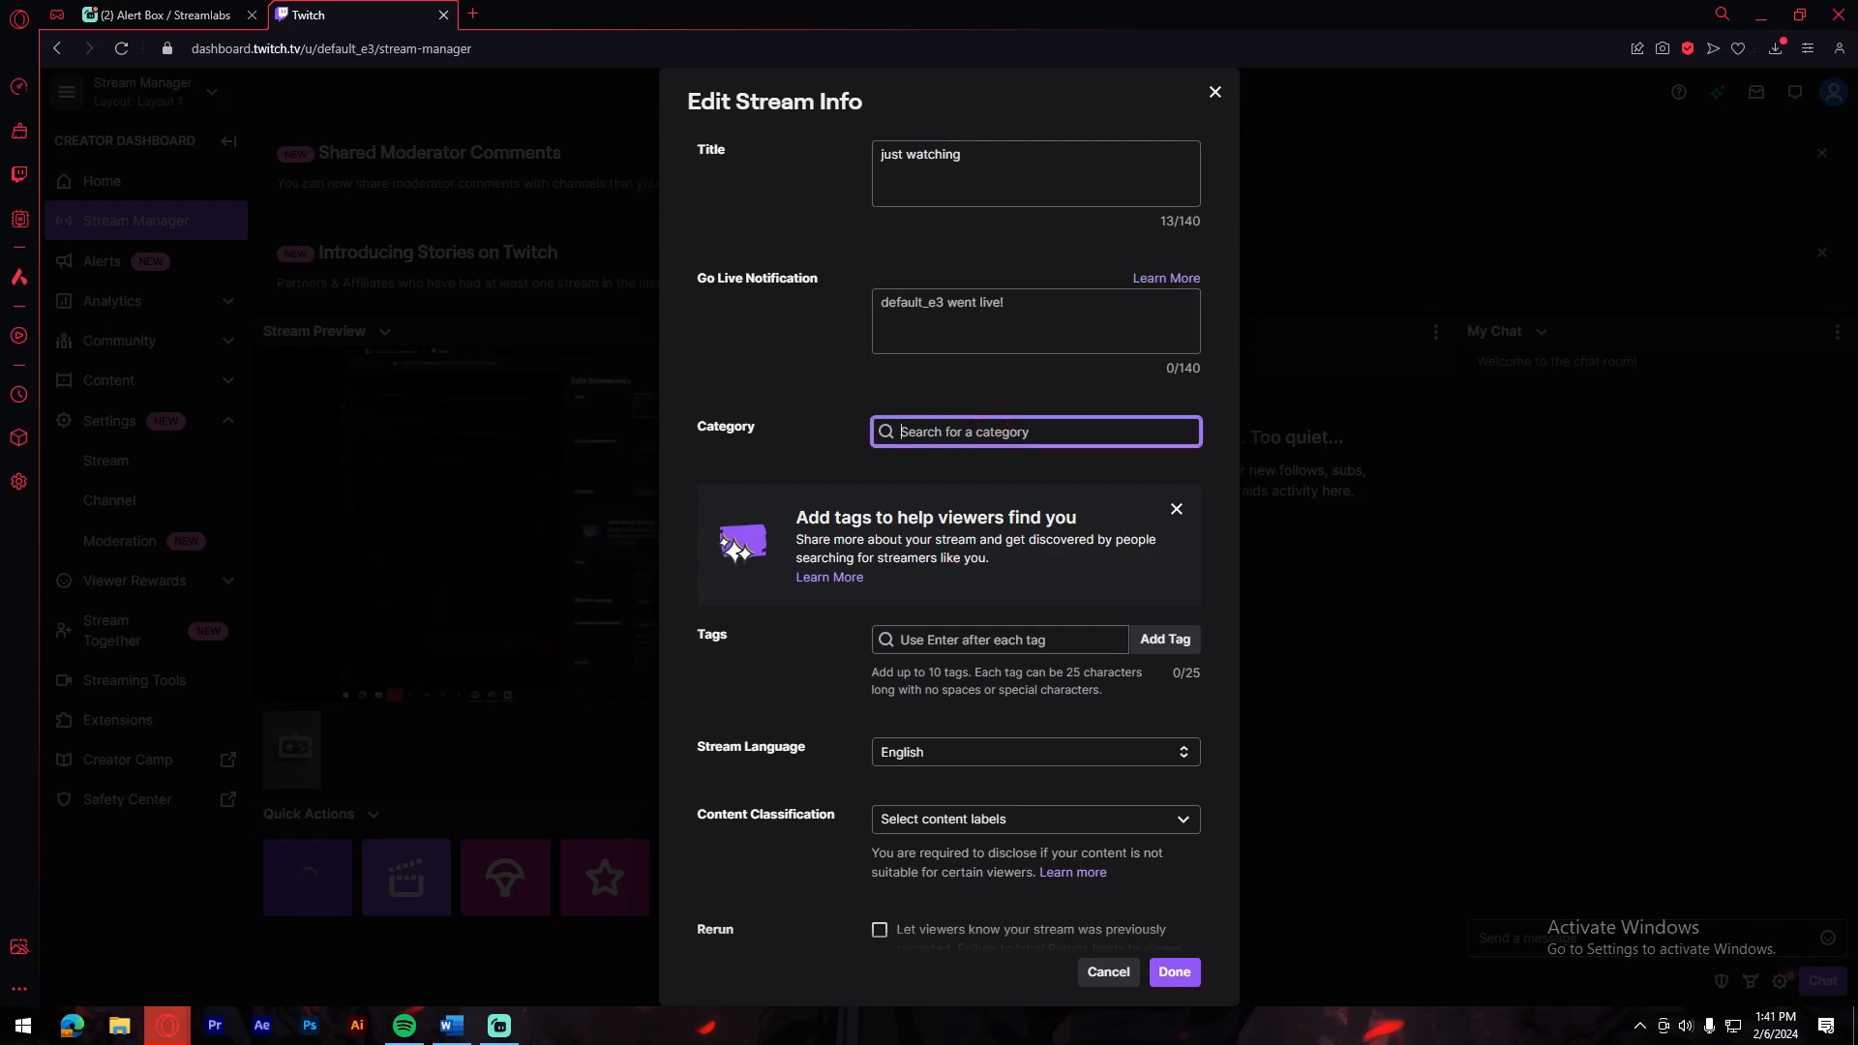
type("fortni")
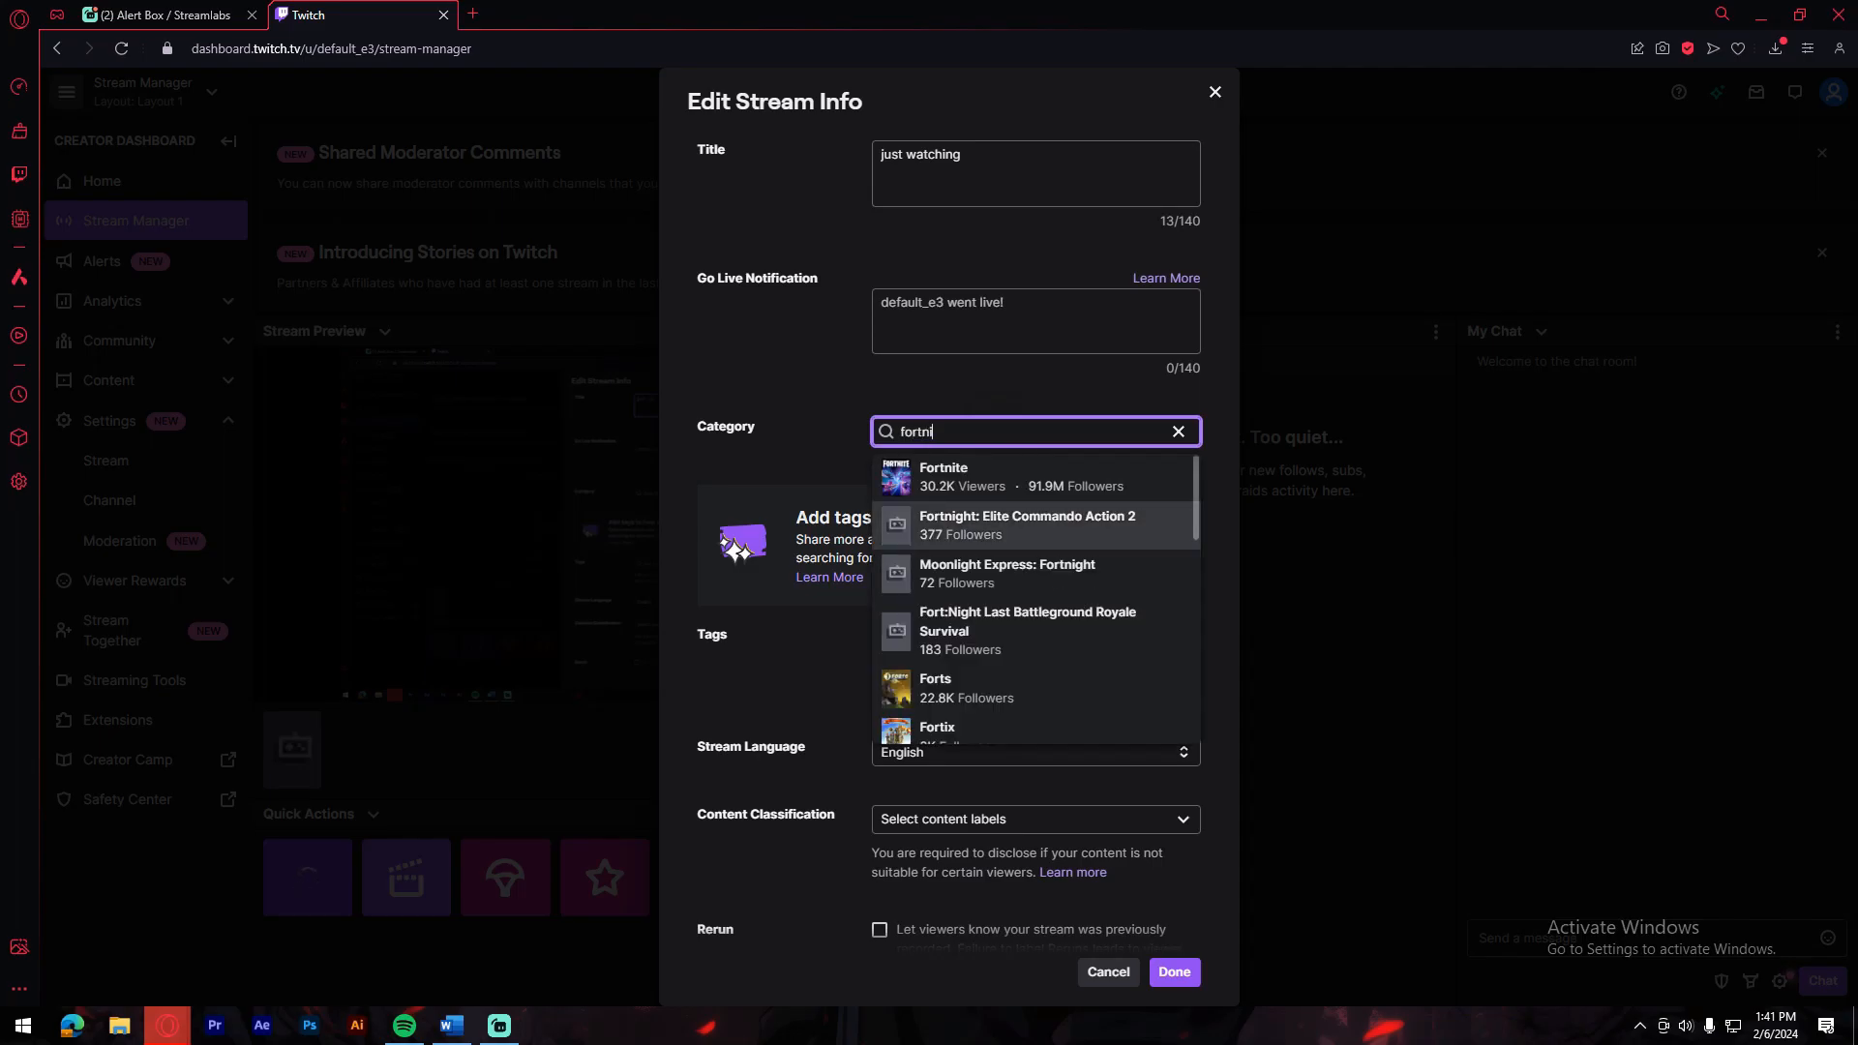
left_click(1003, 475)
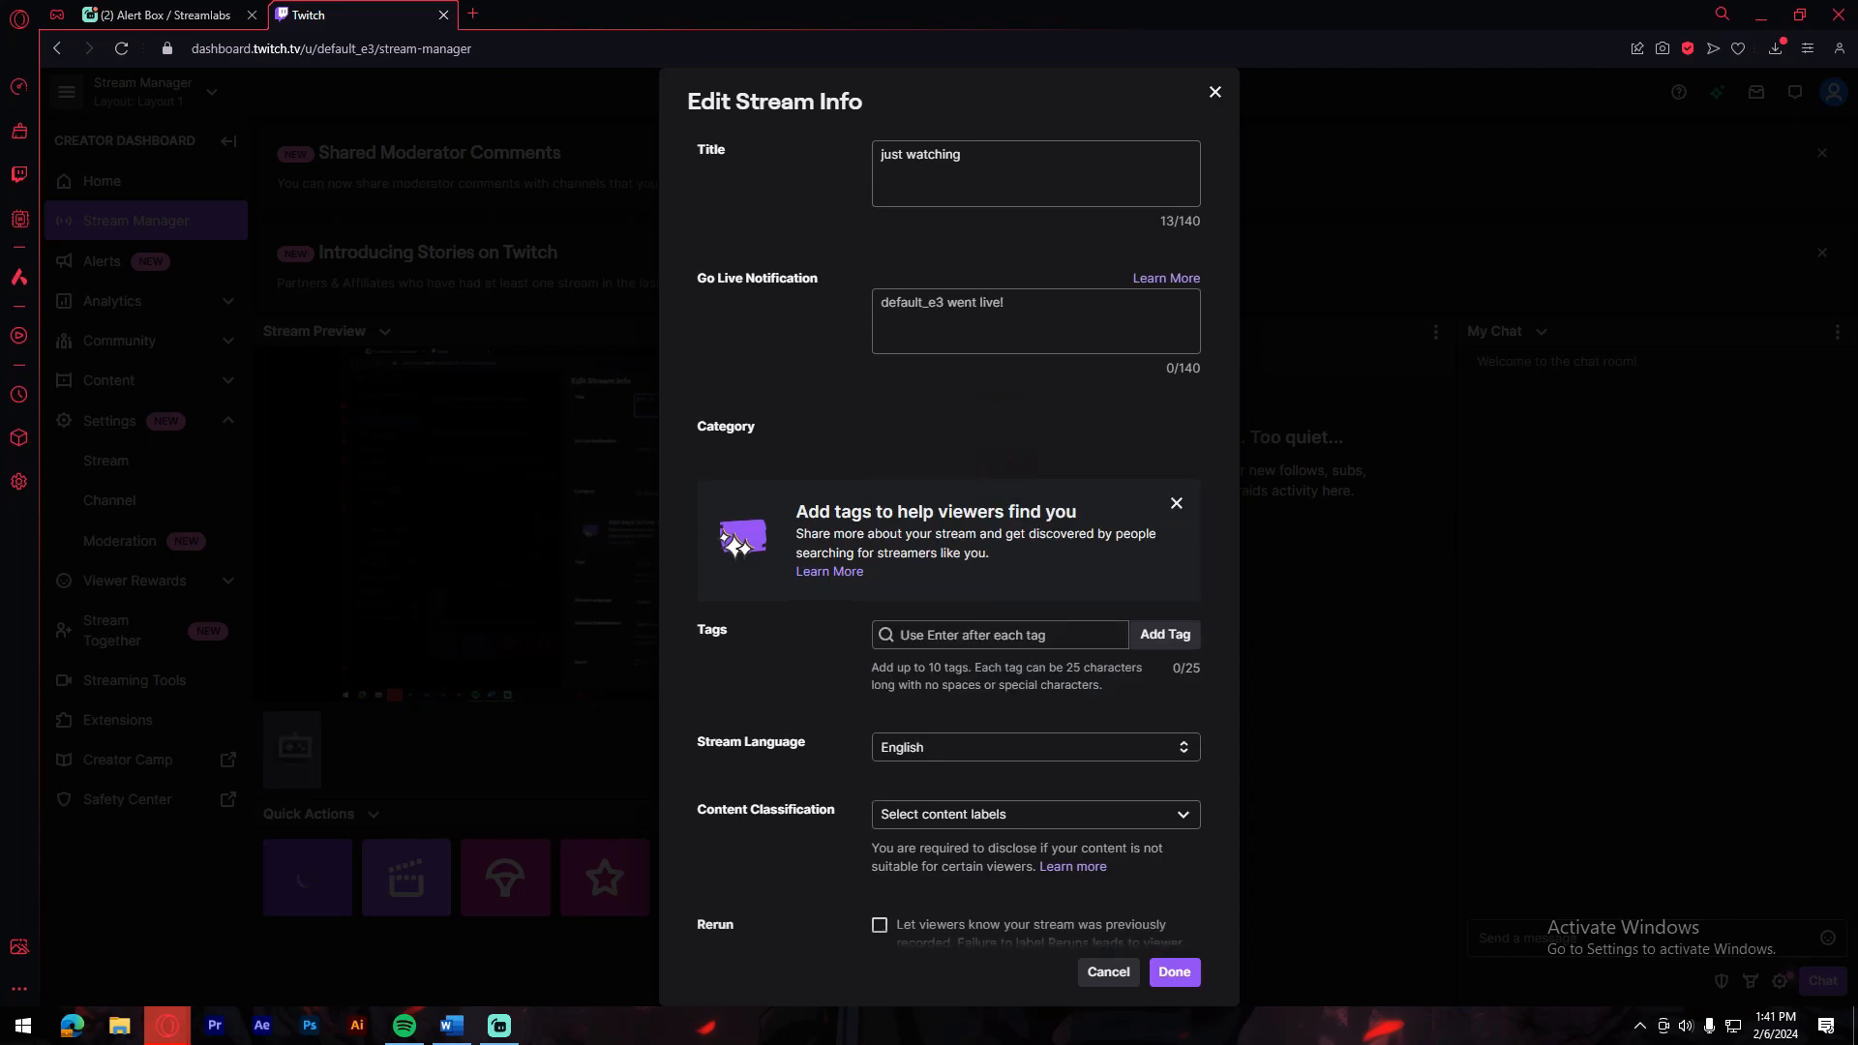